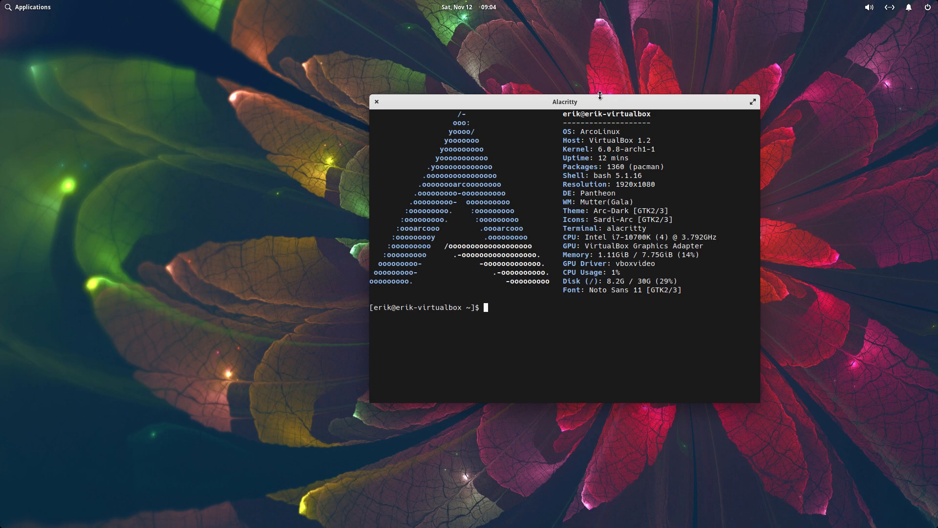
Close the Alacritty terminal and look through all pages of the installed applications launcher
left_click(377, 102)
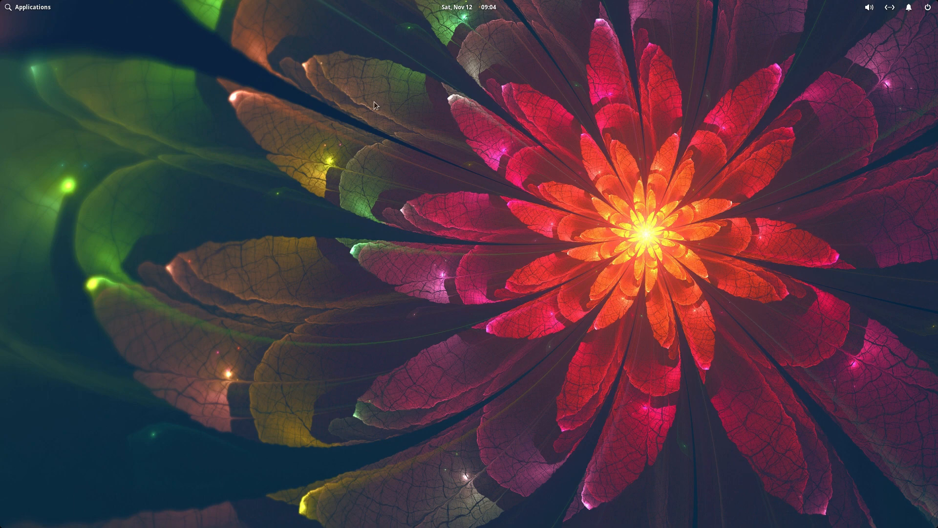
left_click(39, 9)
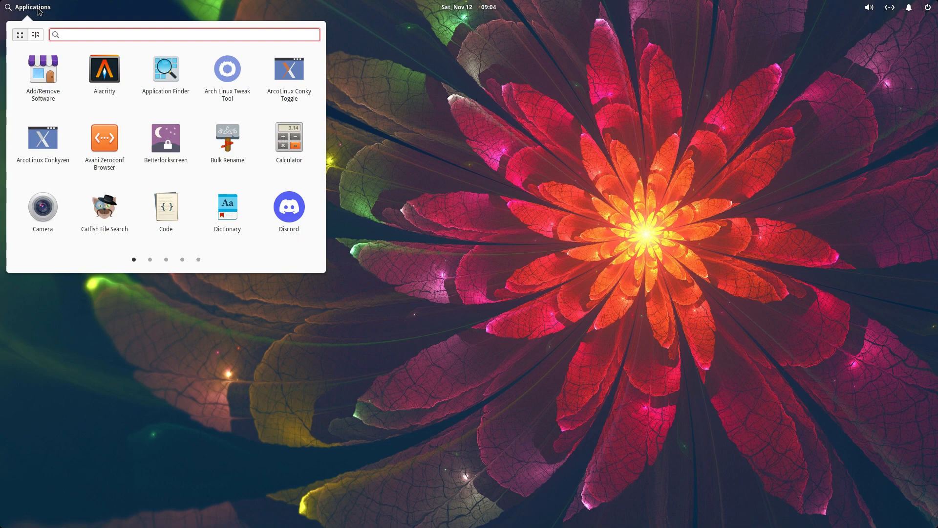
left_click(150, 259)
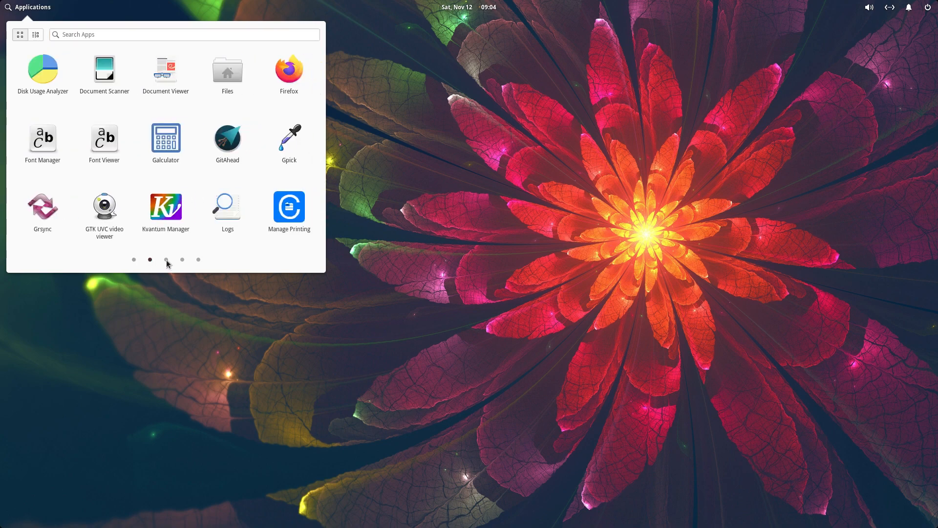
left_click(166, 259)
left_click(182, 260)
left_click(198, 260)
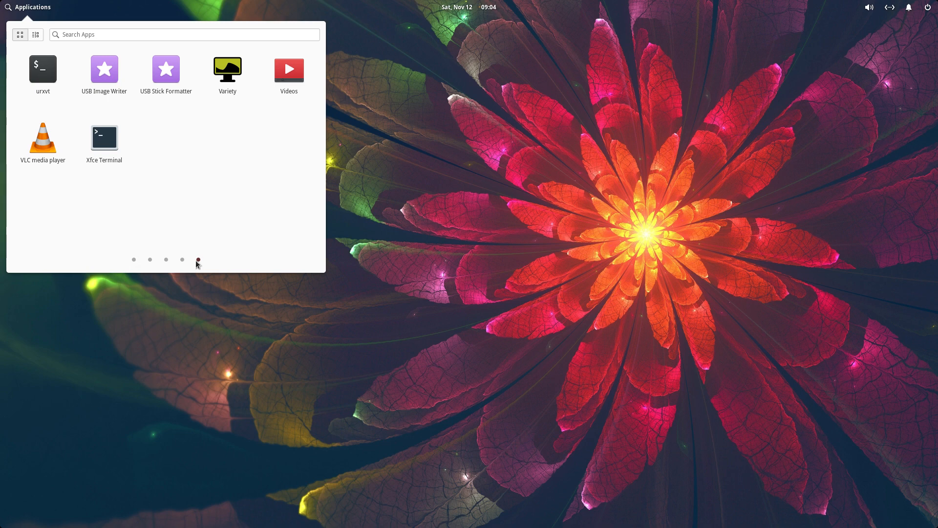
left_click(396, 179)
Open System Settings from the desktop and review the Displays and Night Light settings
right_click(395, 180)
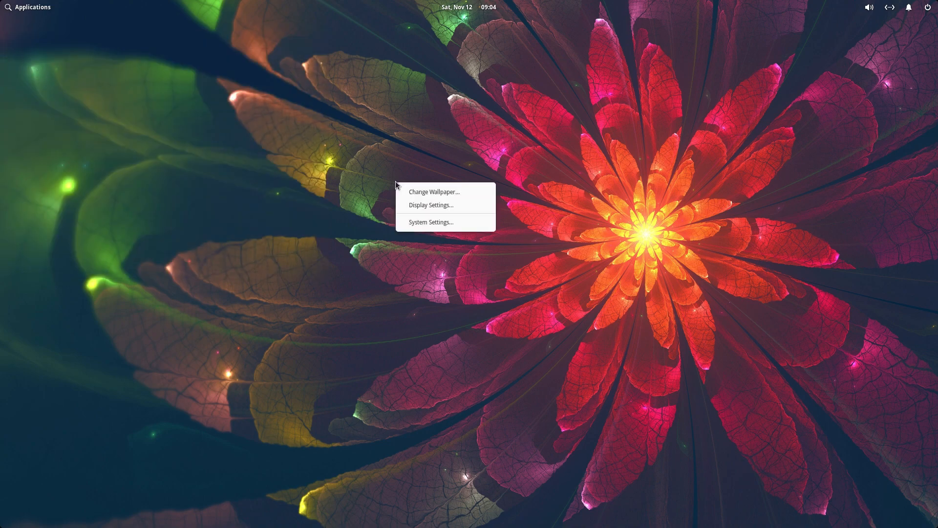
left_click(428, 221)
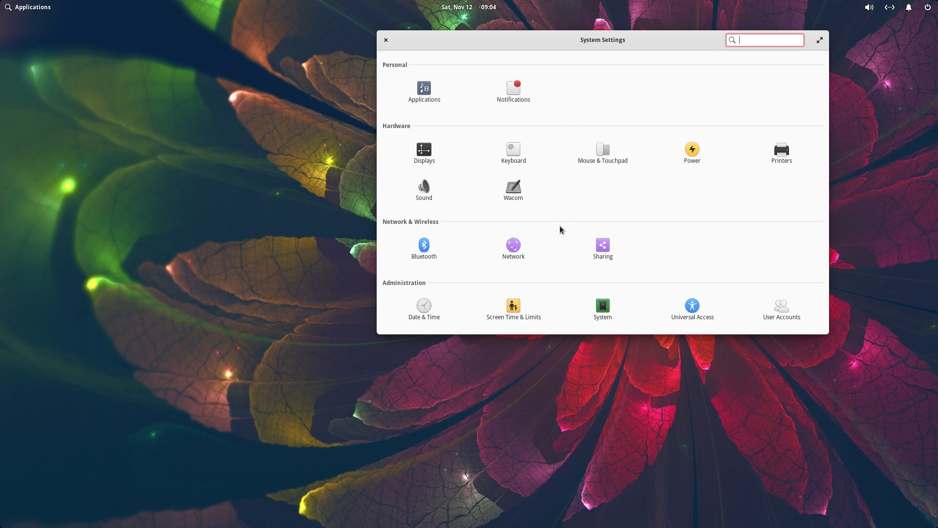
left_click(425, 151)
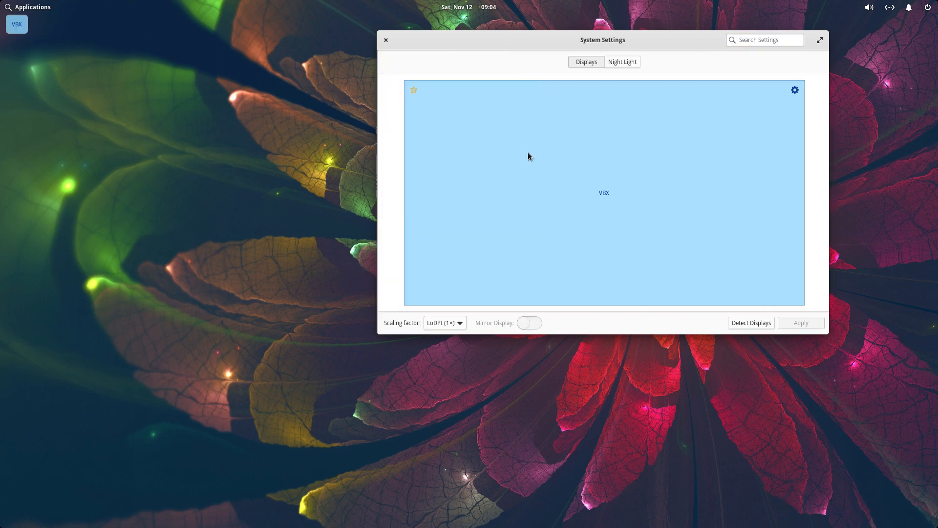
left_click(623, 62)
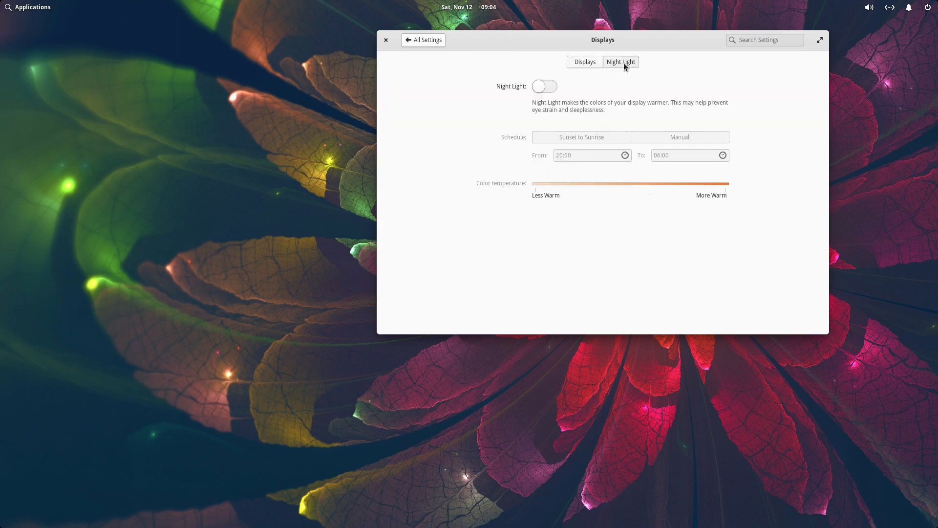
left_click(589, 63)
left_click(422, 40)
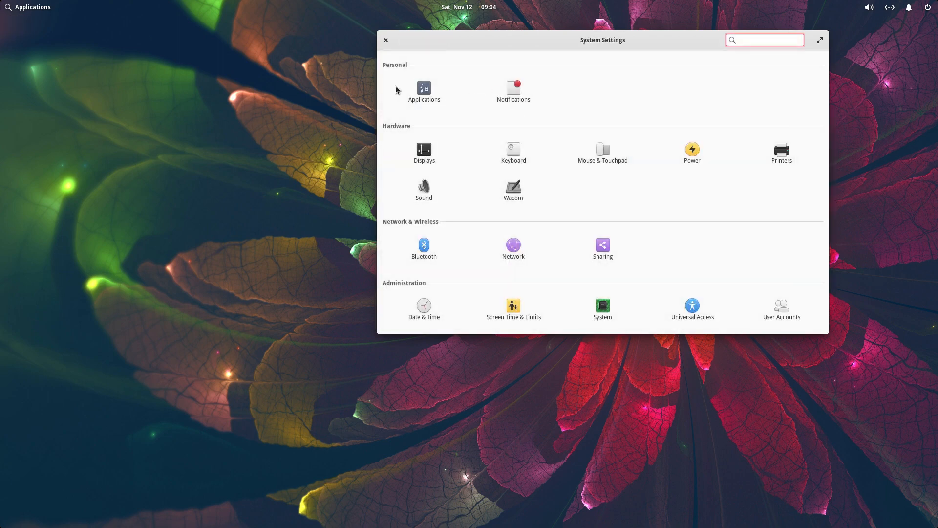
Review the Startup and Permissions sections of the Applications settings, and close System Settings
left_click(417, 90)
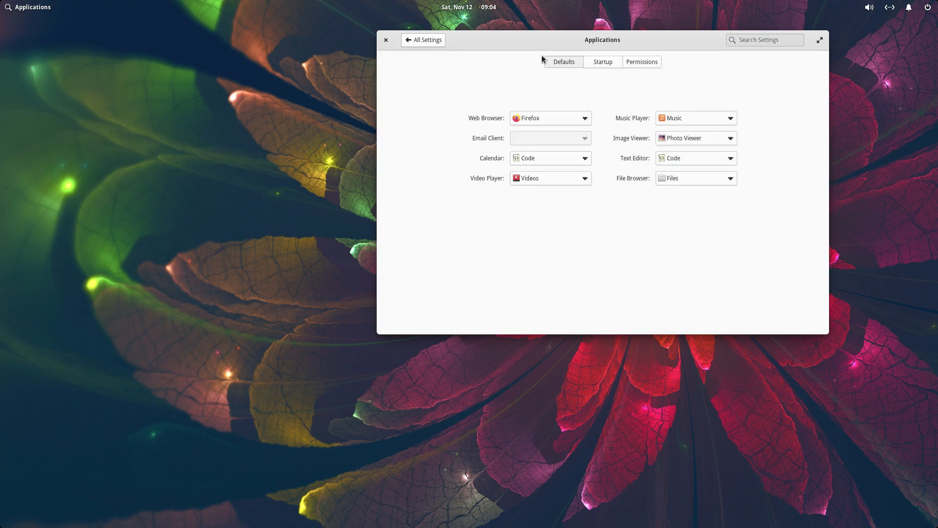
left_click(610, 64)
left_click(657, 62)
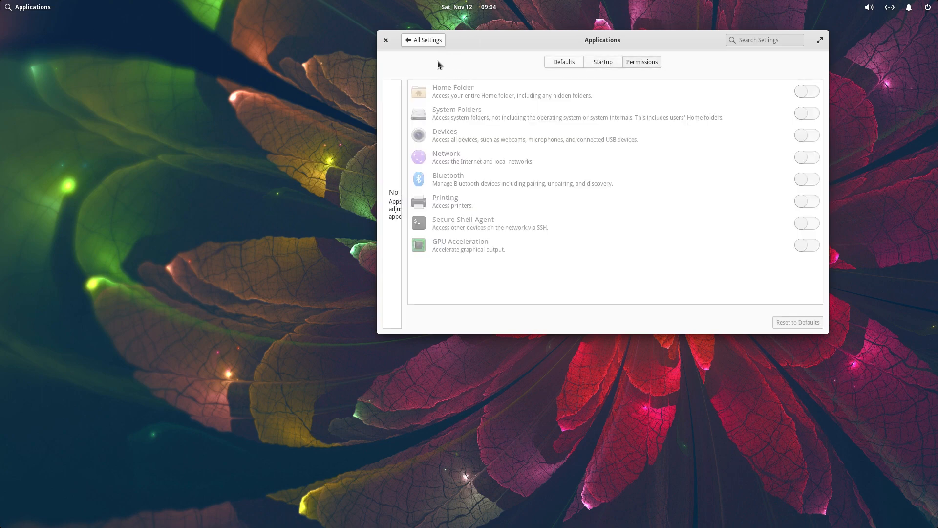
left_click(413, 43)
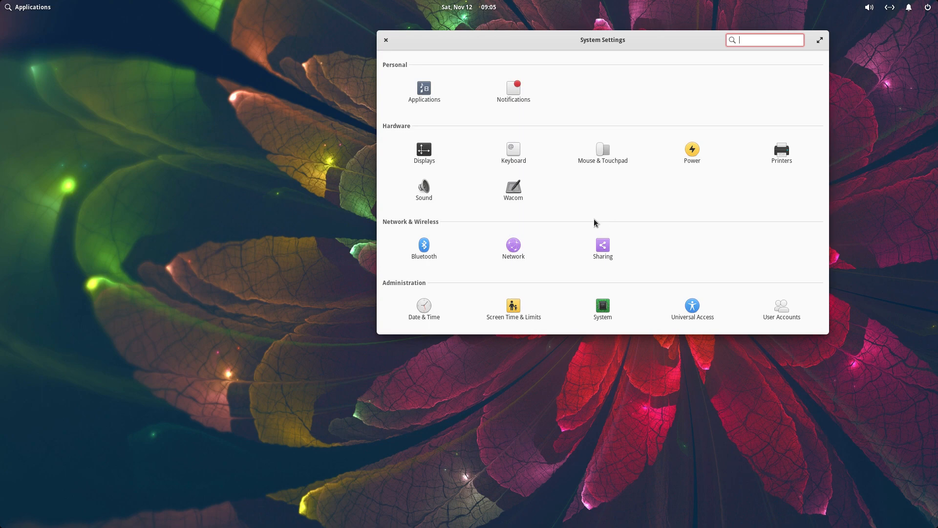
left_click(386, 40)
Check that the desktop's Display Settings and System Settings entries open their windows, closing each one
right_click(268, 183)
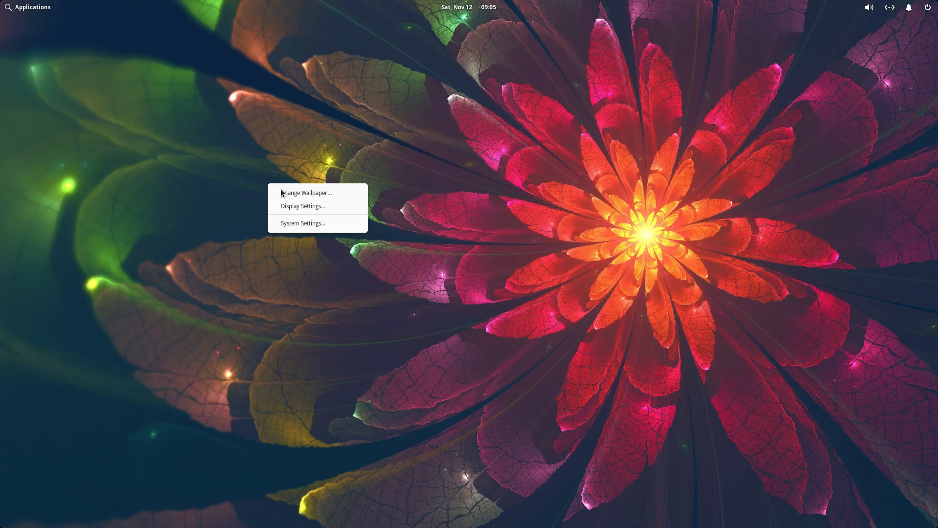
left_click(321, 208)
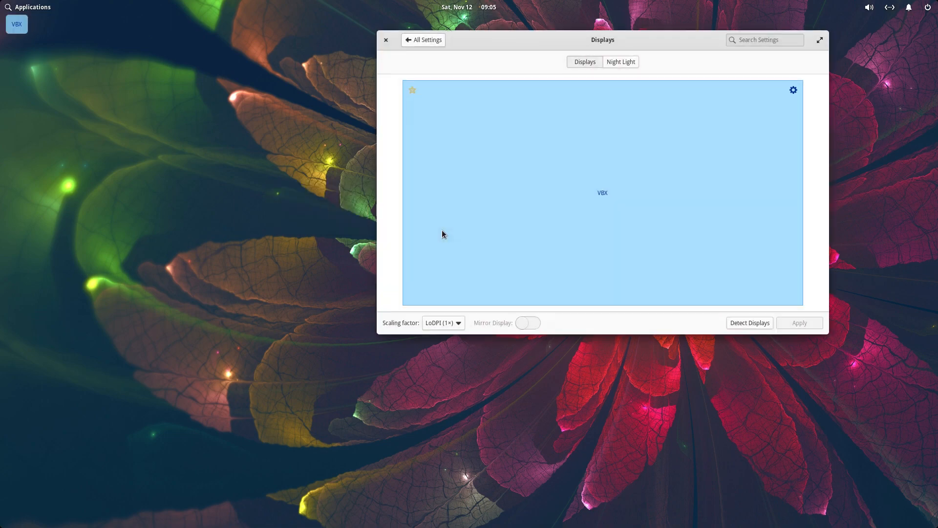
left_click(423, 40)
left_click(386, 41)
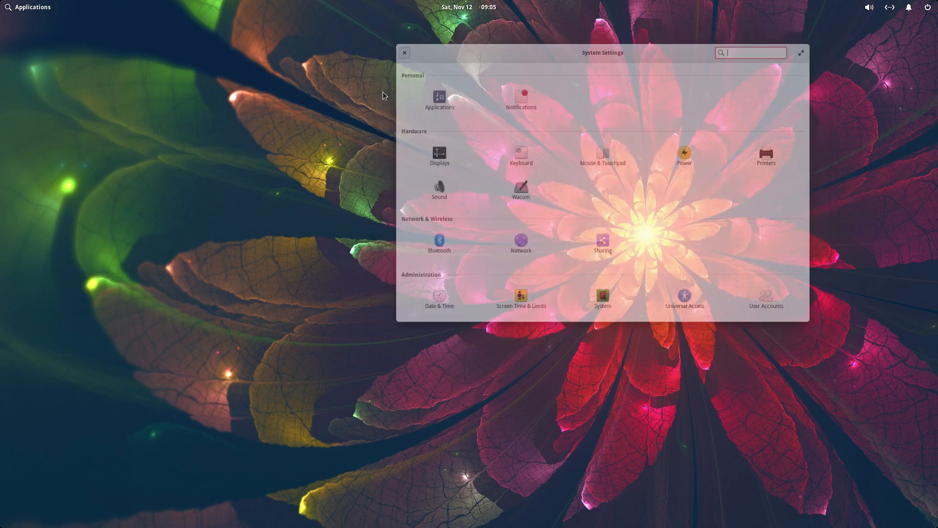
right_click(318, 288)
left_click(374, 331)
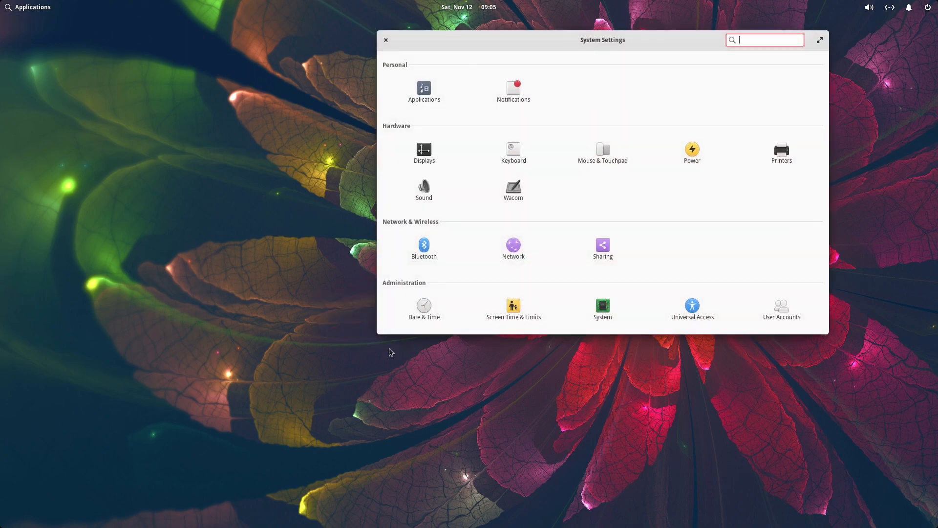
left_click(386, 40)
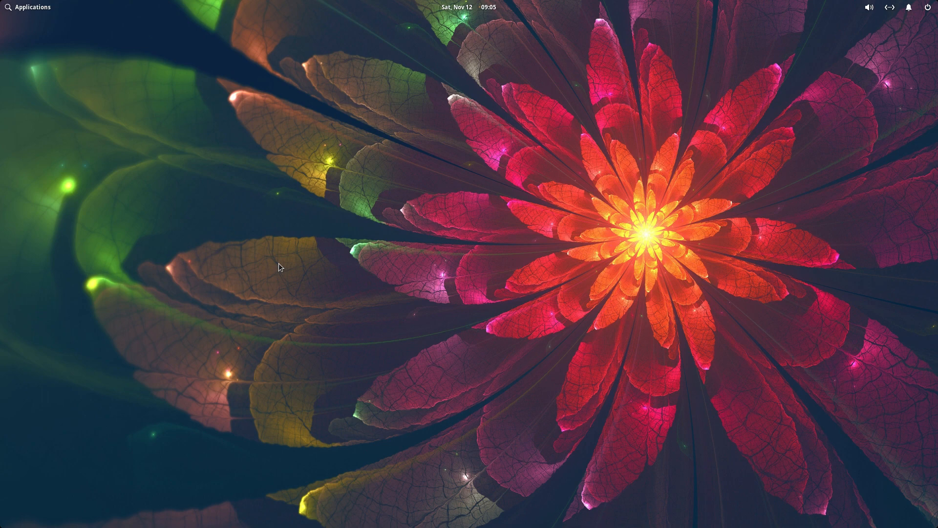
Launch the urxvt terminal and list the available desktop sessions with the xd command
left_click(45, 7)
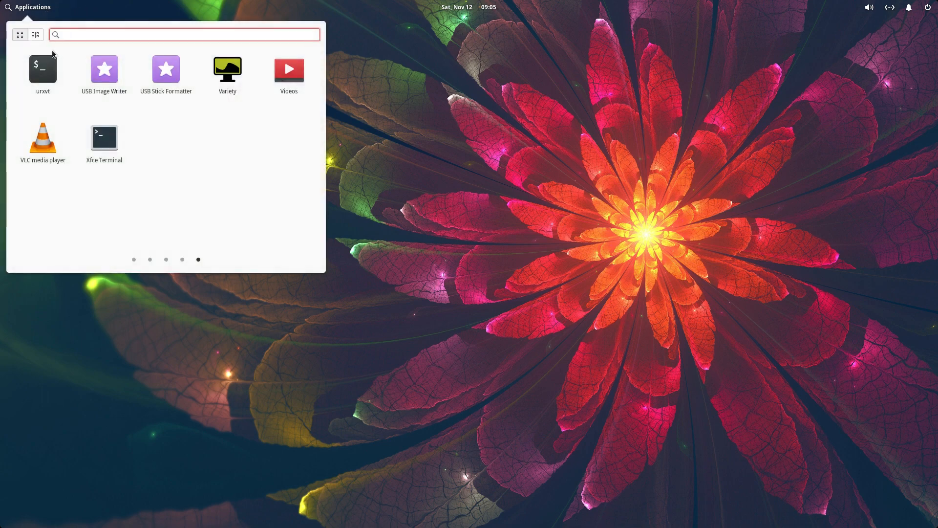
left_click(53, 75)
left_click_drag(409, 141, 428, 130)
type("xd")
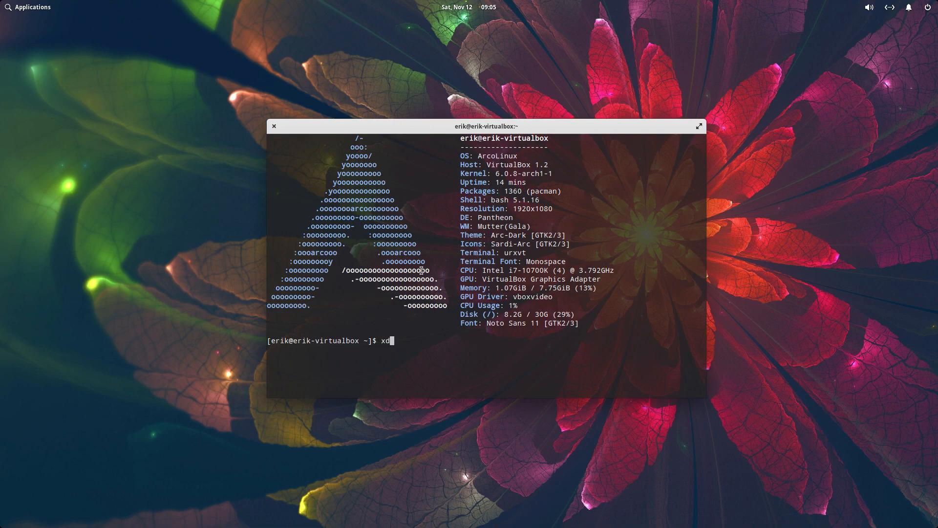
key("Return")
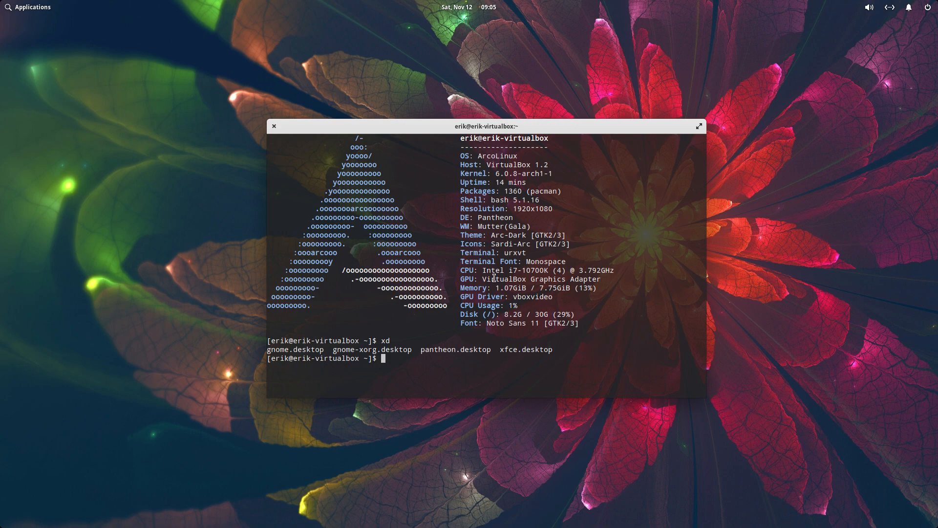
Open the Thunar file manager and show the hidden files in the home folder
left_click(45, 10)
type("thun")
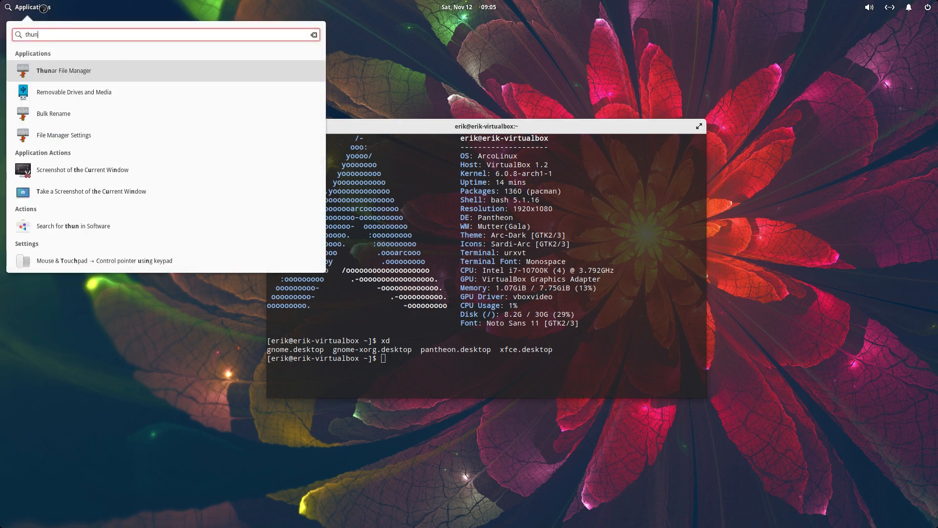
key("Return")
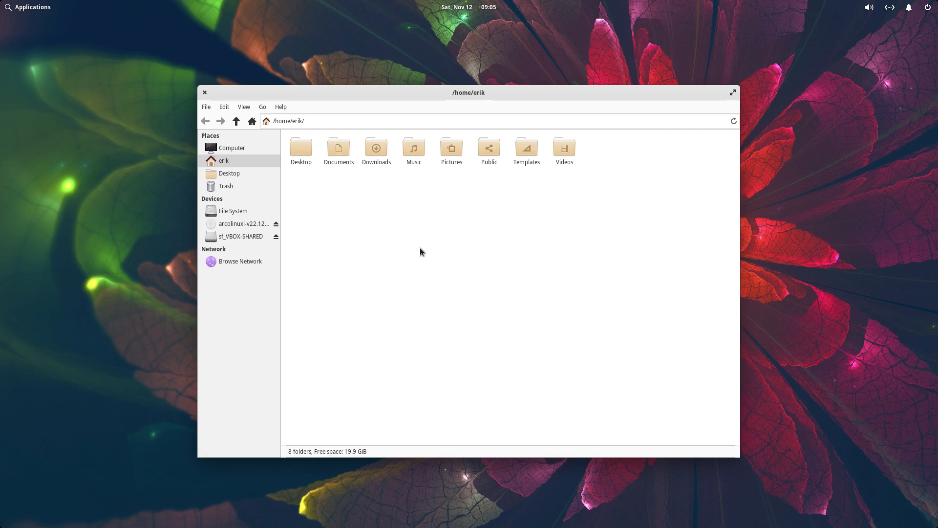
key("ctrl+h")
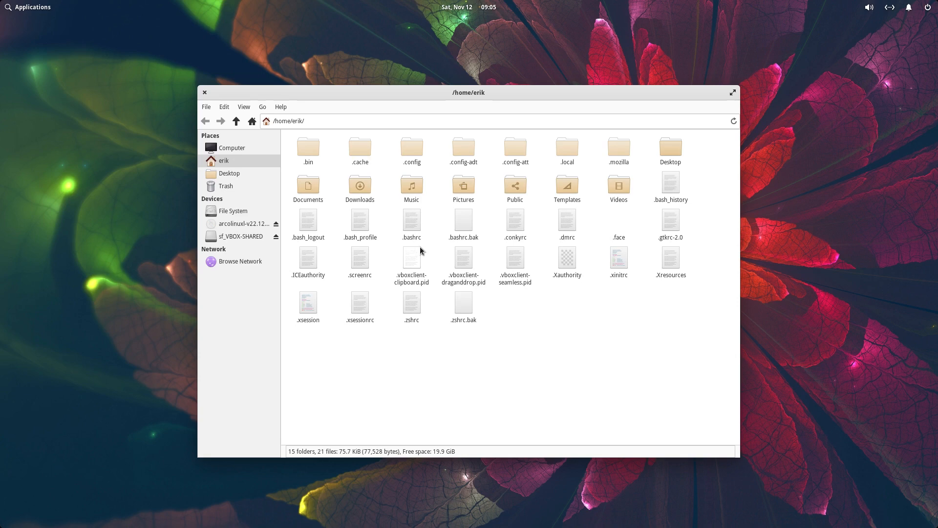
Open settings.ini from the .config/gtk-3.0 folder, review its theme, icon and cursor settings, and close the editor
double_click(409, 154)
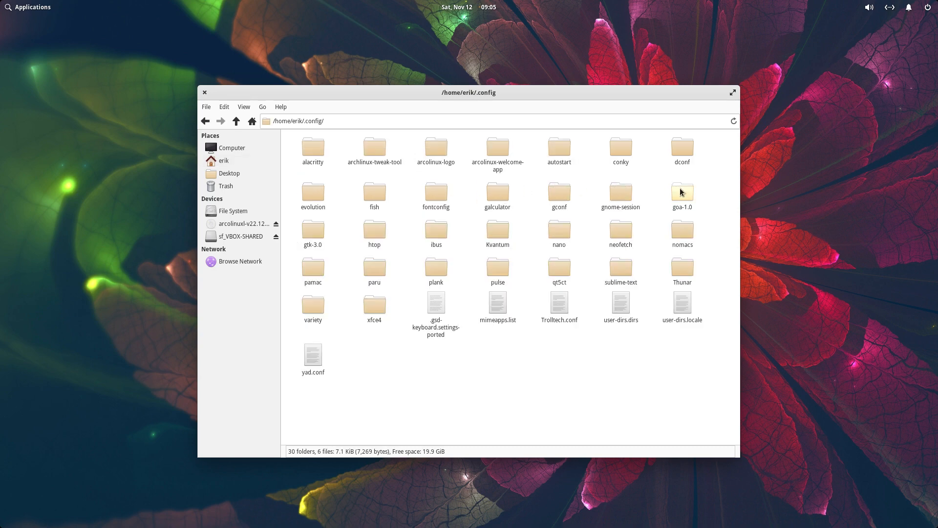
double_click(318, 238)
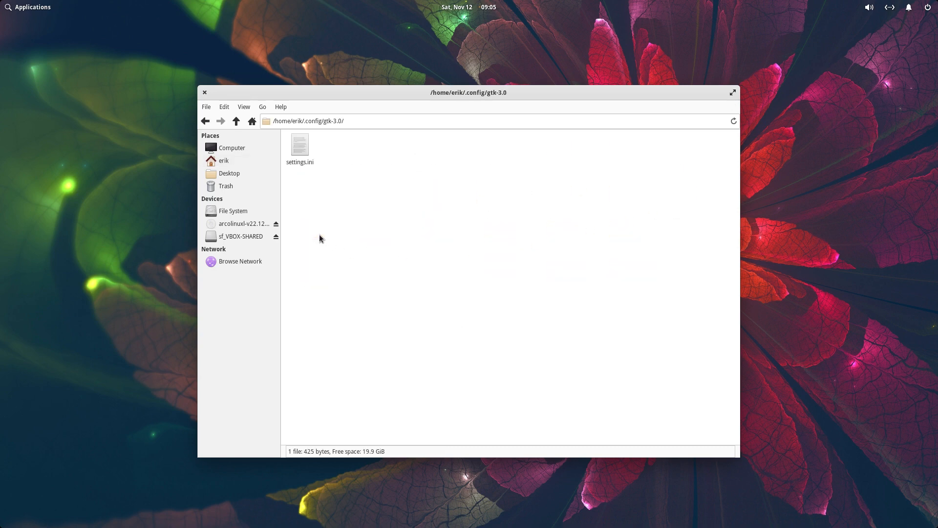
double_click(304, 148)
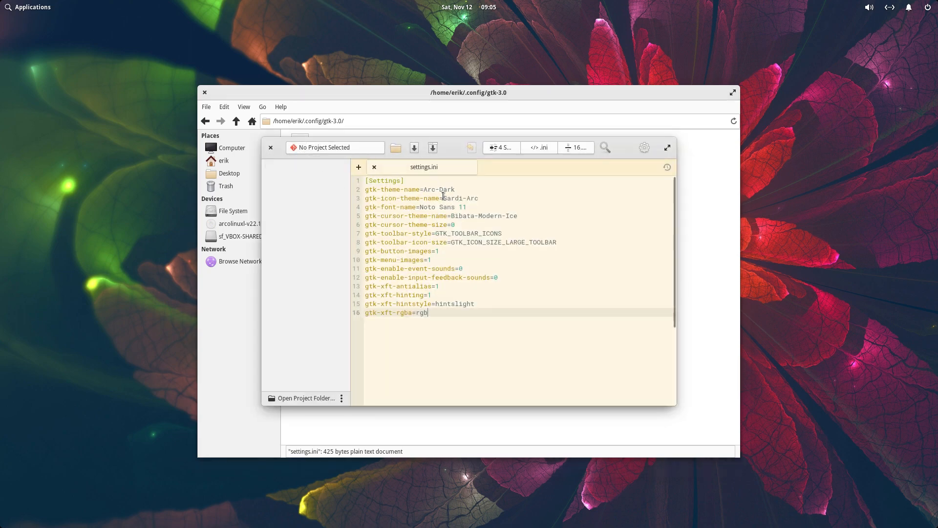
left_click_drag(461, 148, 564, 238)
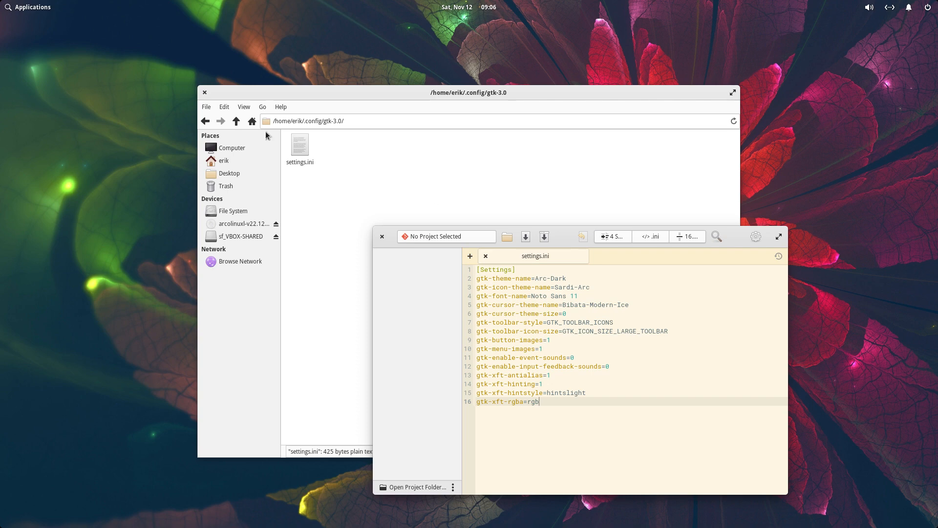
left_click(382, 236)
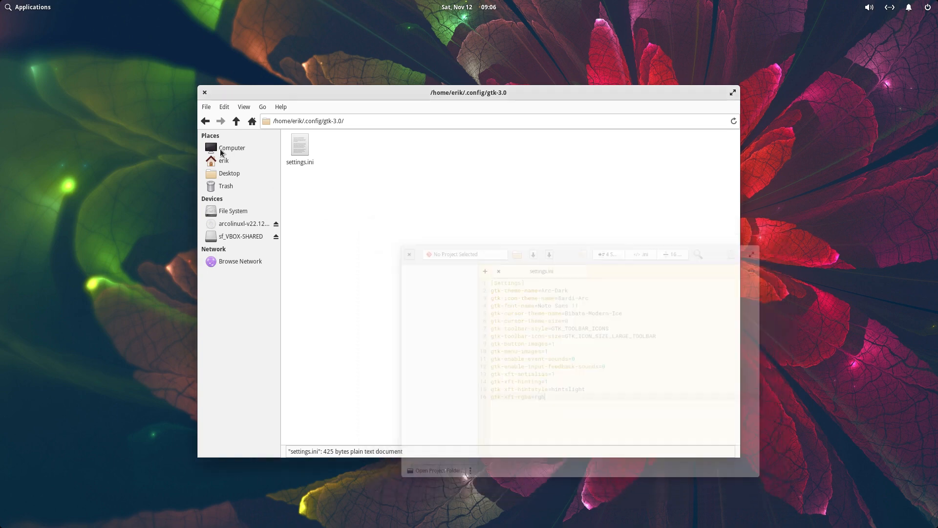
Return to the home folder, open .gtkrc-2.0 to review its GTK settings, and close the editor
left_click(236, 122)
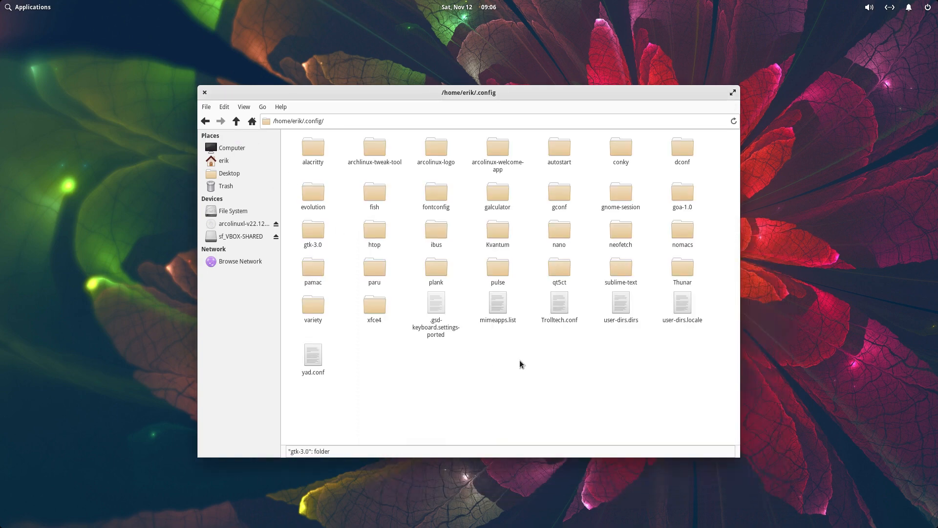
left_click(529, 377)
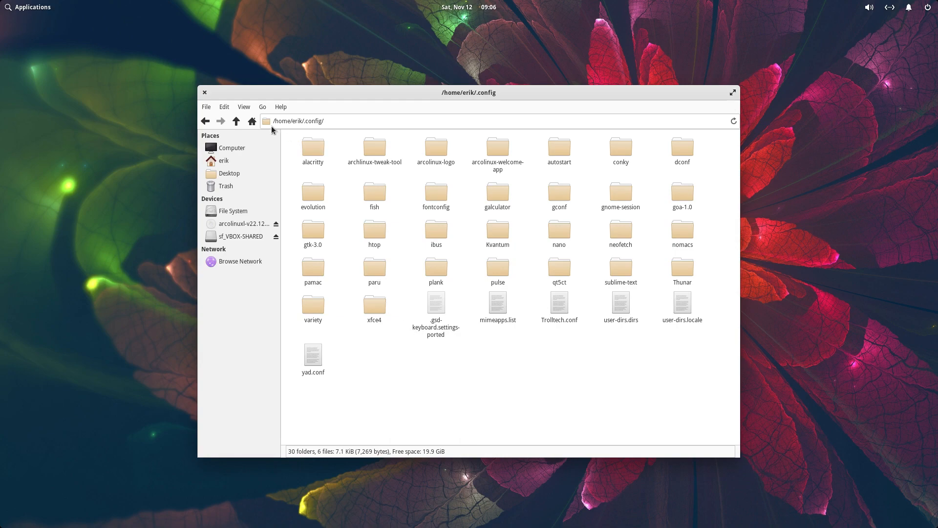
left_click(237, 122)
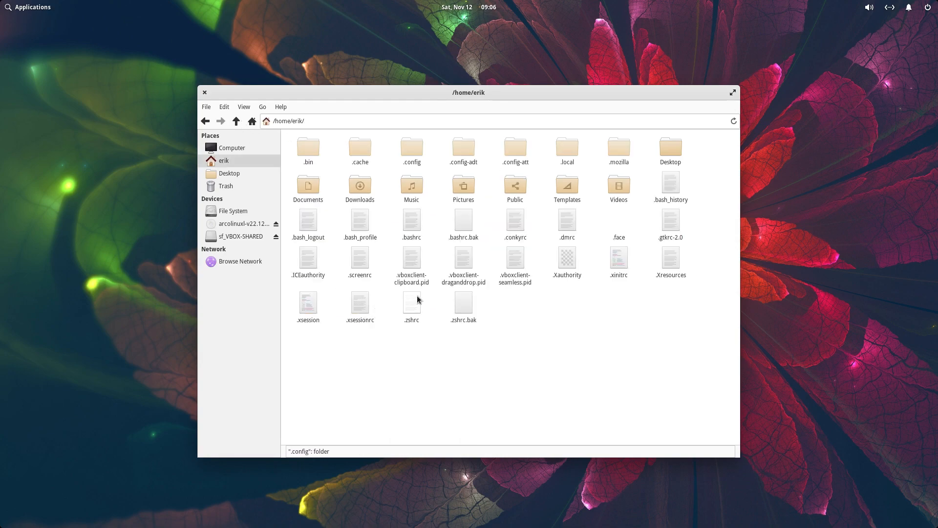
double_click(675, 226)
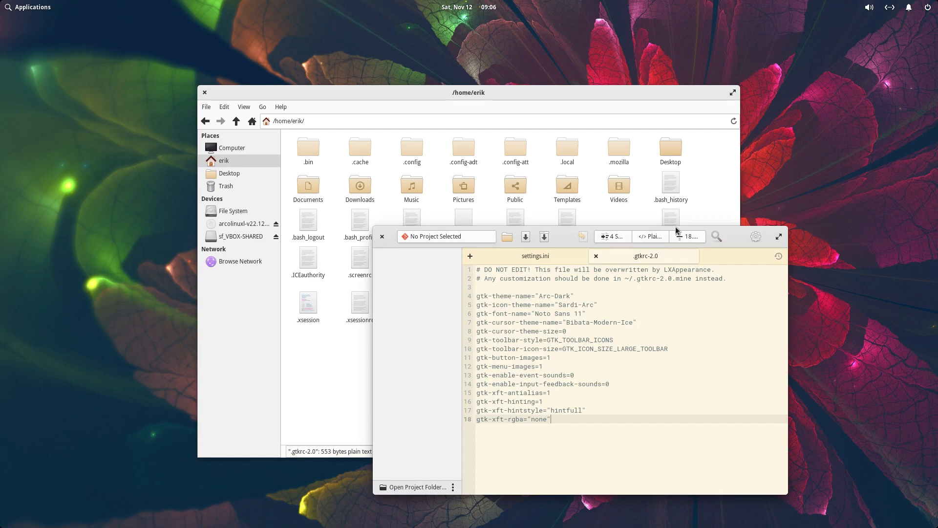
left_click(383, 236)
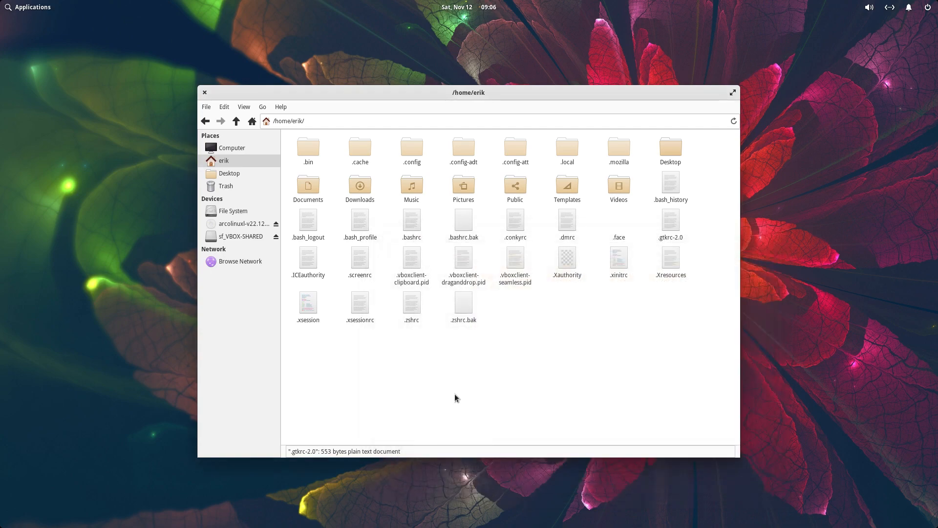
Examine the .config/dconf folder with its user file and settings subfolder, and return to the home folder
double_click(415, 151)
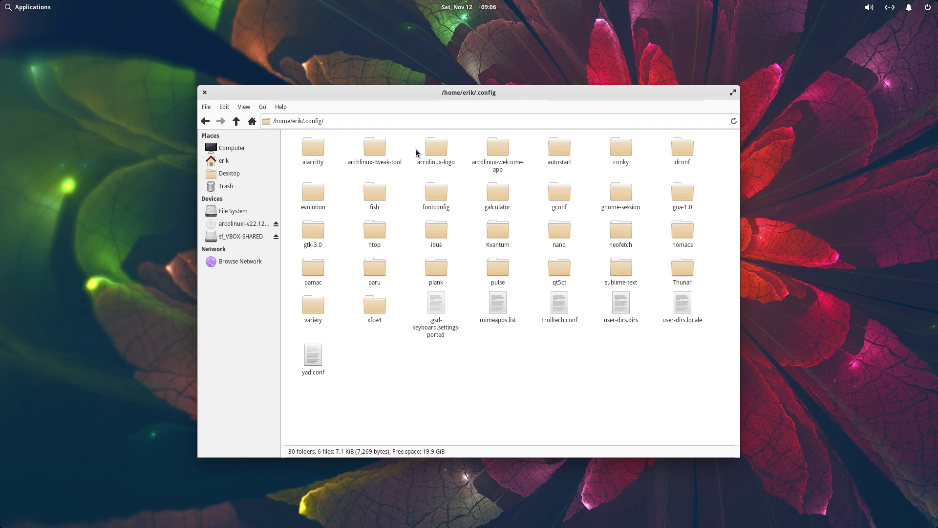
double_click(682, 149)
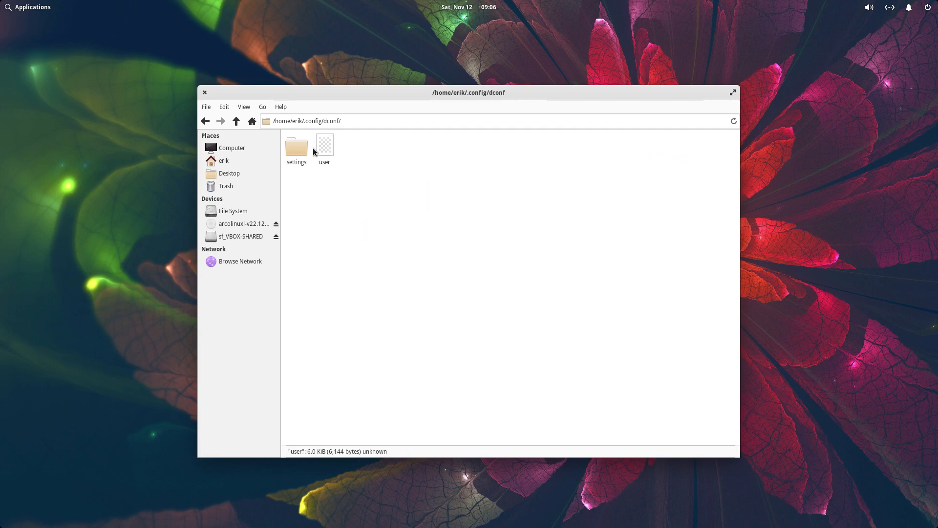
double_click(302, 149)
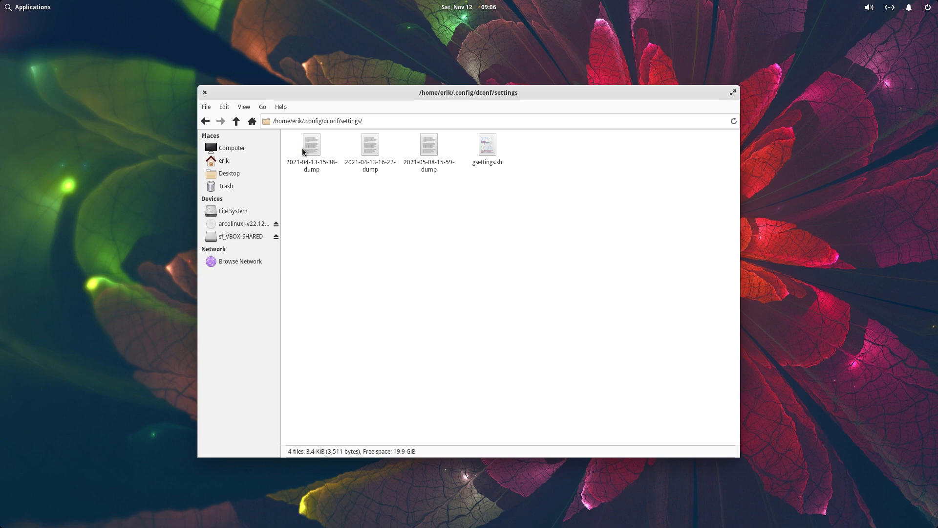
key("alt+Up")
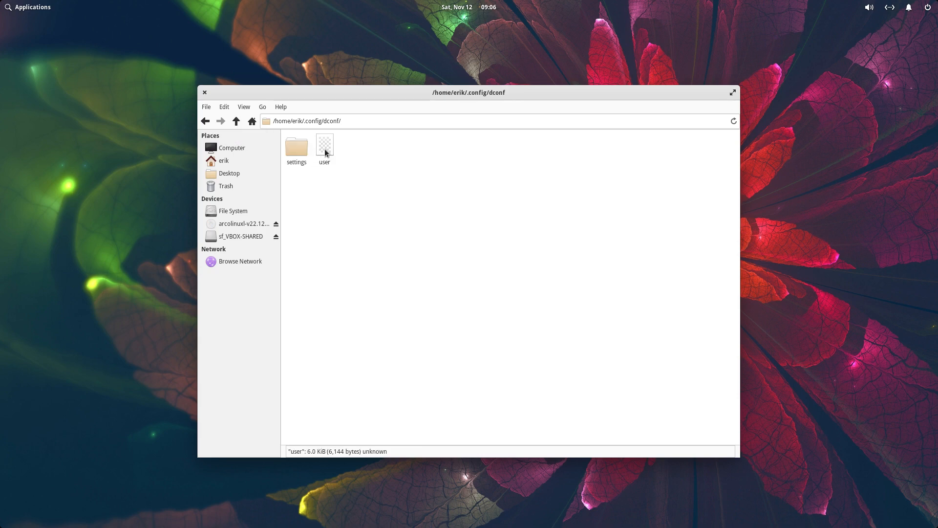
left_click(236, 121)
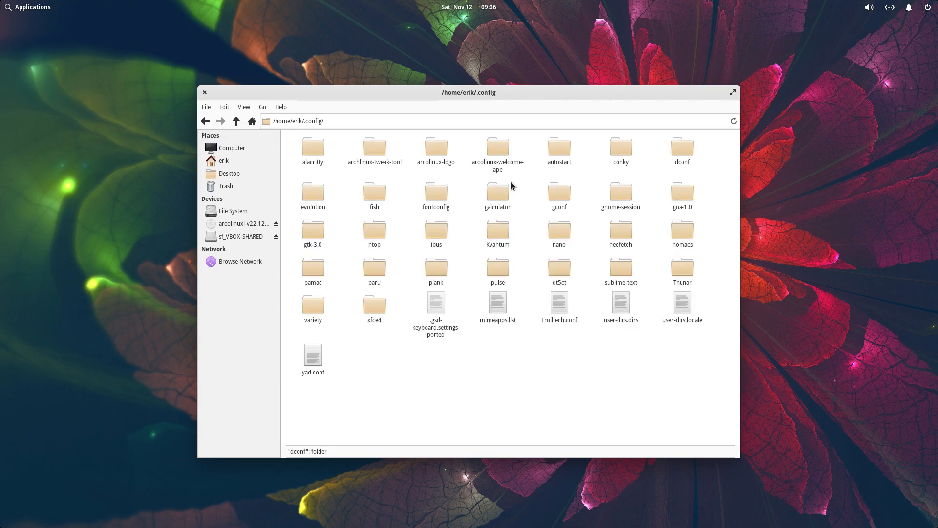
double_click(685, 157)
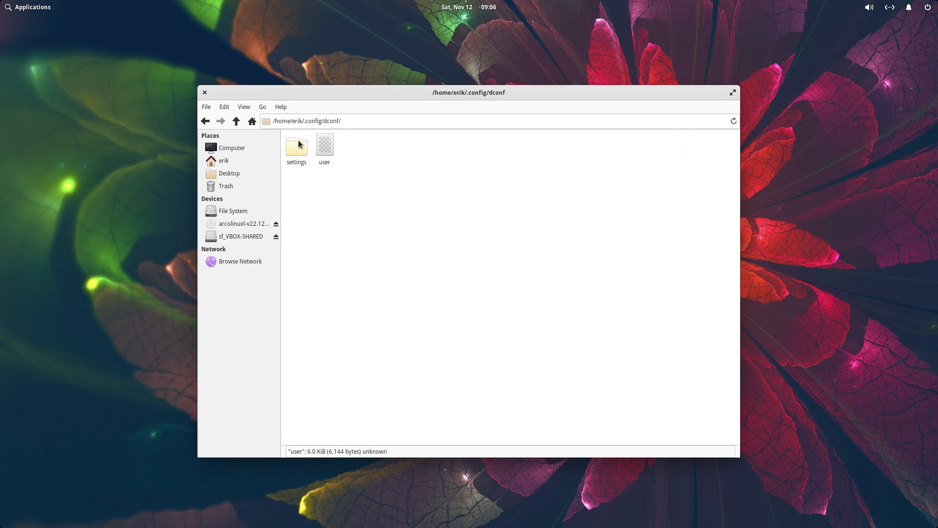
left_click(235, 123)
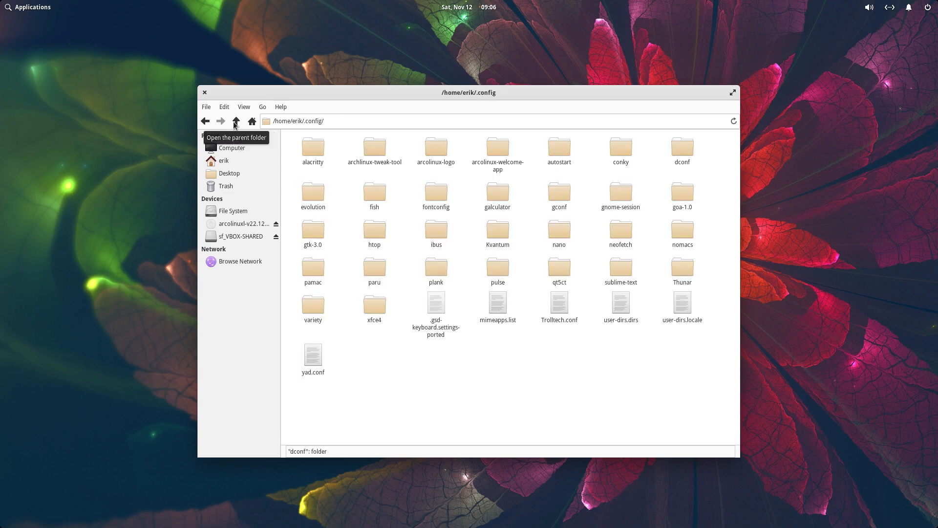
left_click(234, 124)
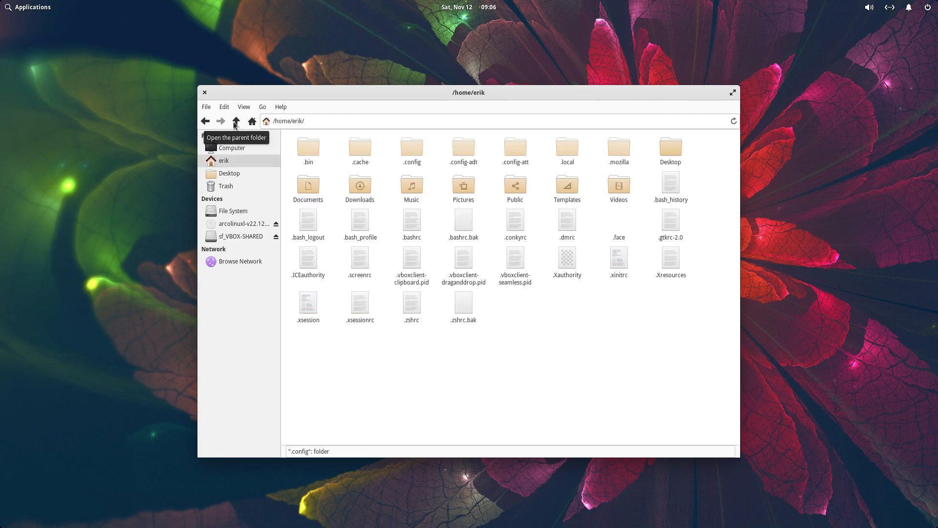
Reopen the .config folder, highlight its name in the path, and go back to the home folder
double_click(411, 148)
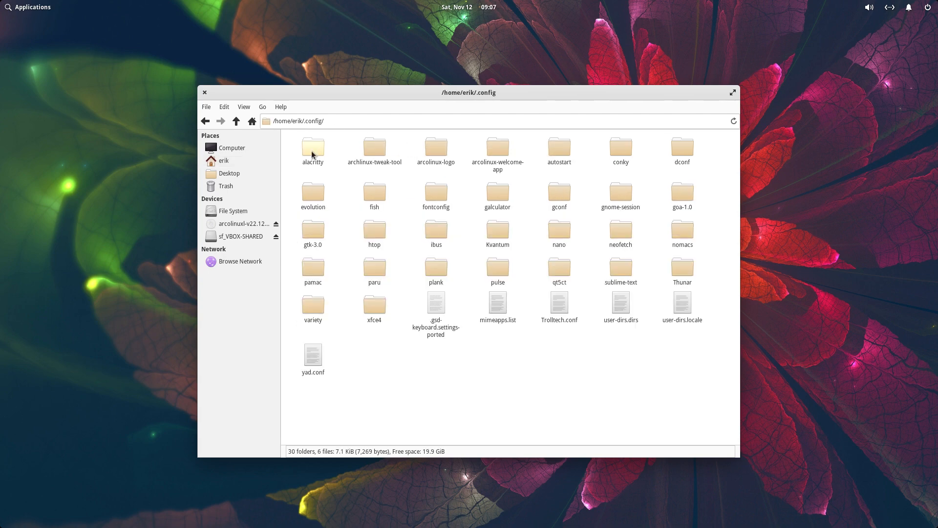
left_click_drag(304, 122, 341, 120)
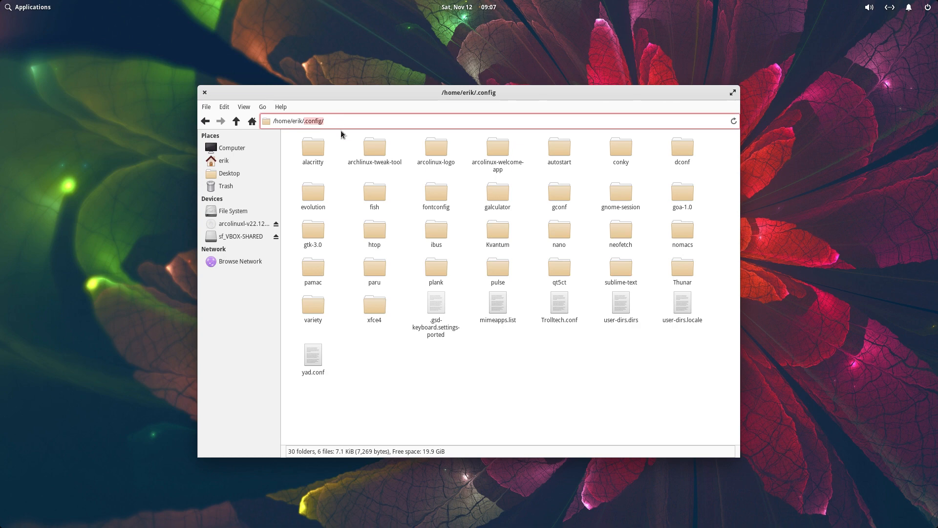
left_click(236, 122)
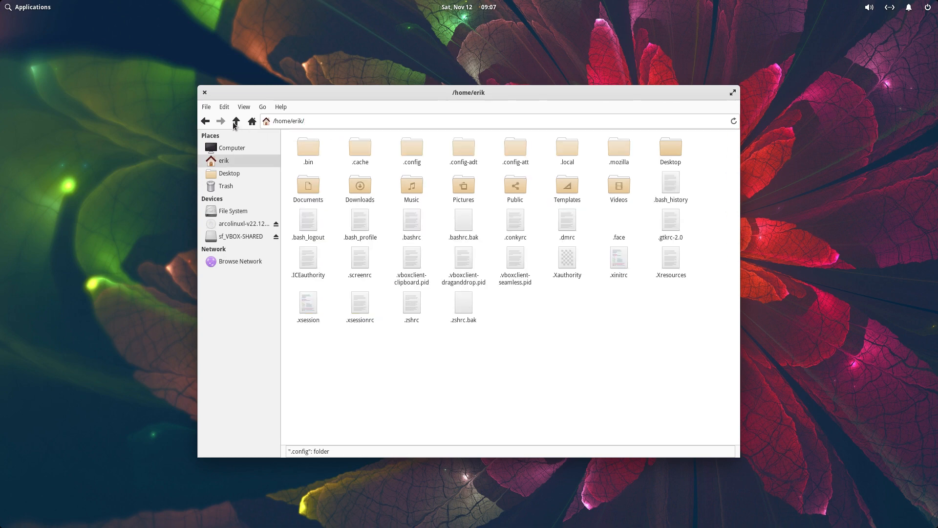
Look through .local/share down to the unsaved folder of io.elementary.code, and return to the home folder
double_click(568, 153)
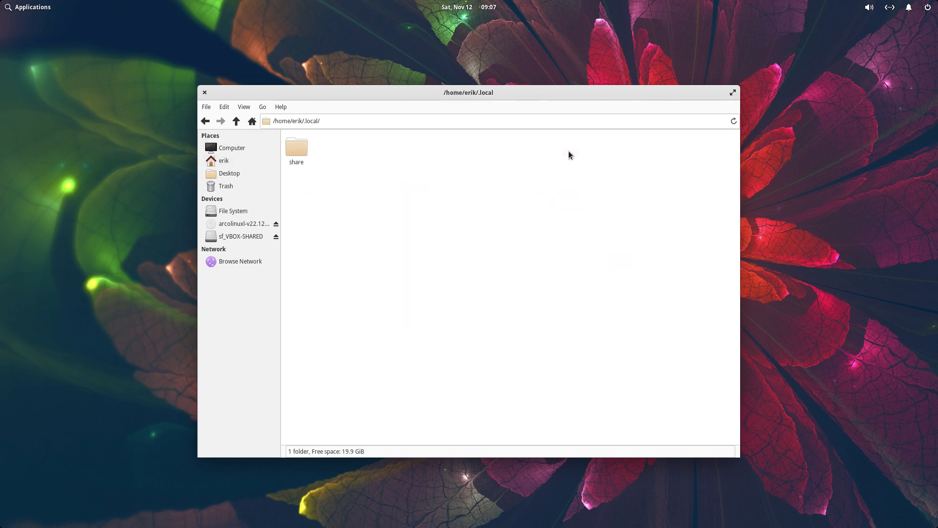
double_click(307, 149)
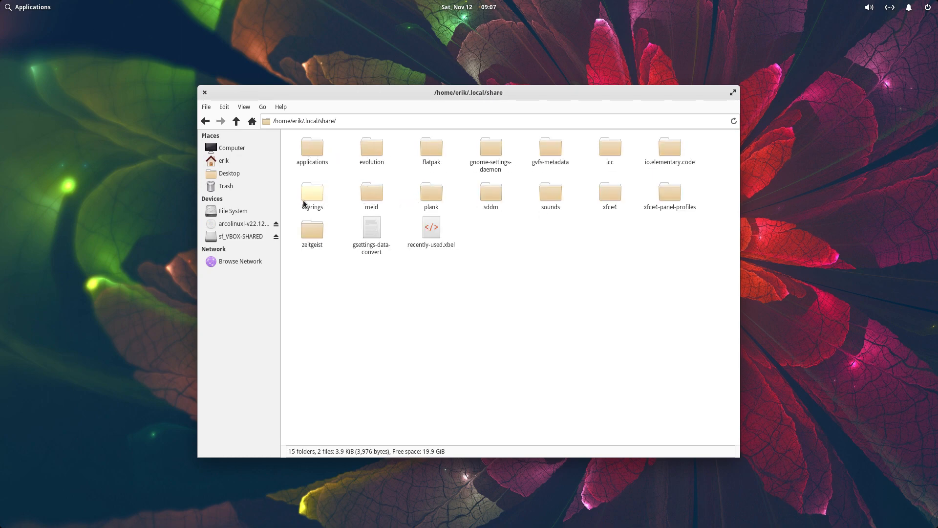
double_click(673, 147)
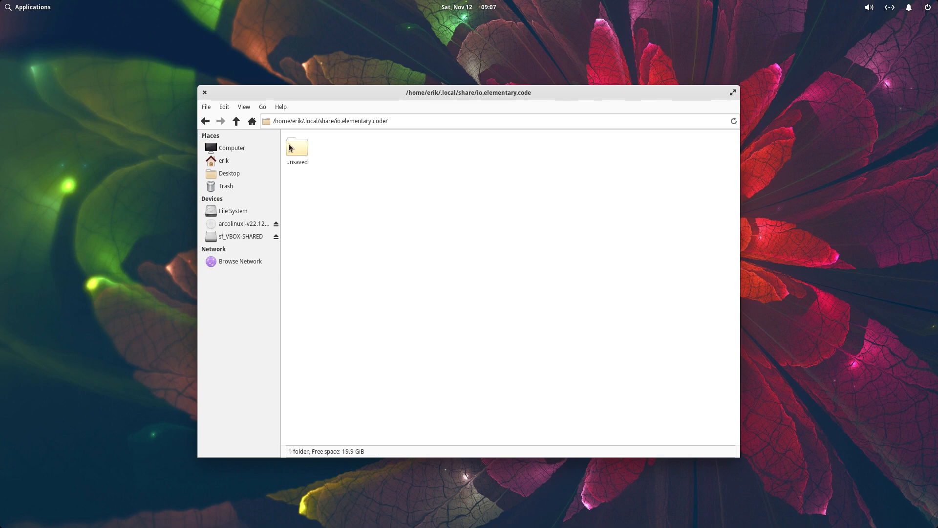
double_click(289, 148)
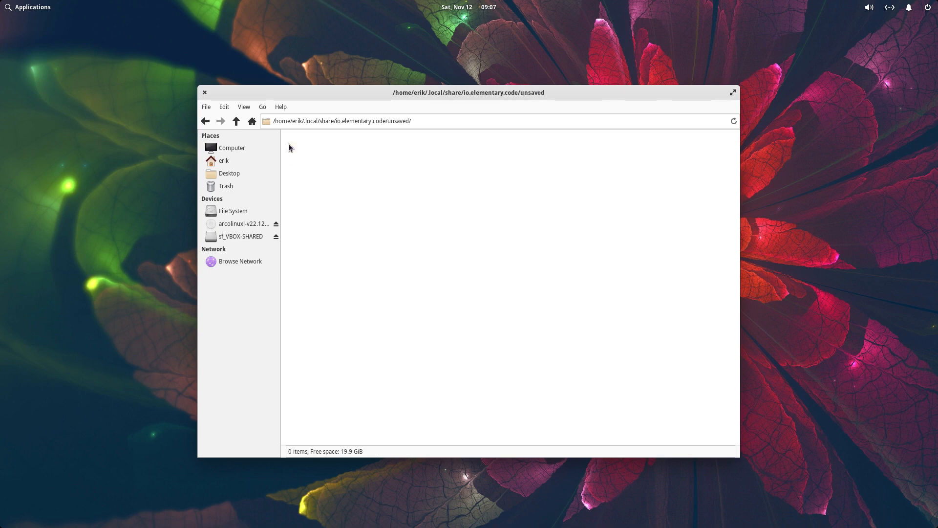
left_click(238, 122)
left_click(238, 122)
left_click(238, 122)
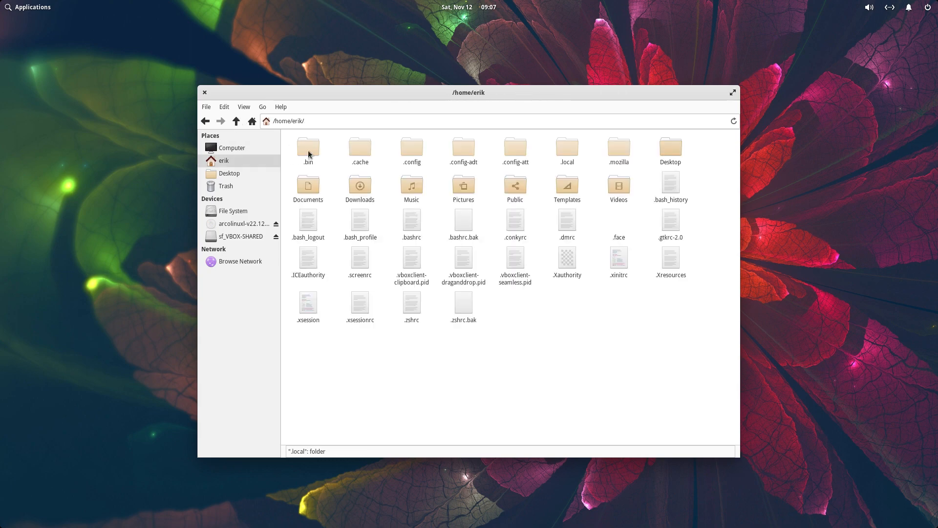
Open the .config folder, launch Dconf Editor past its caution notice, and reload the blueberry folder view
double_click(420, 149)
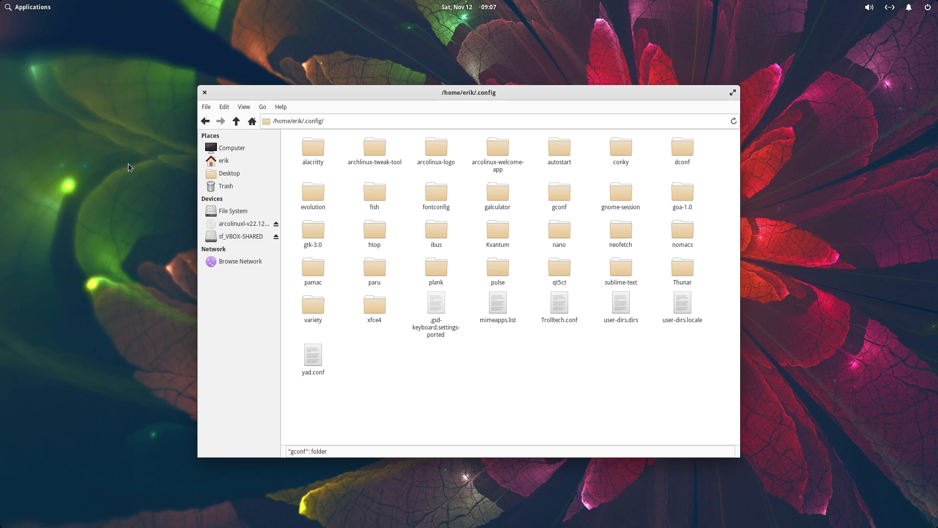
left_click(29, 13)
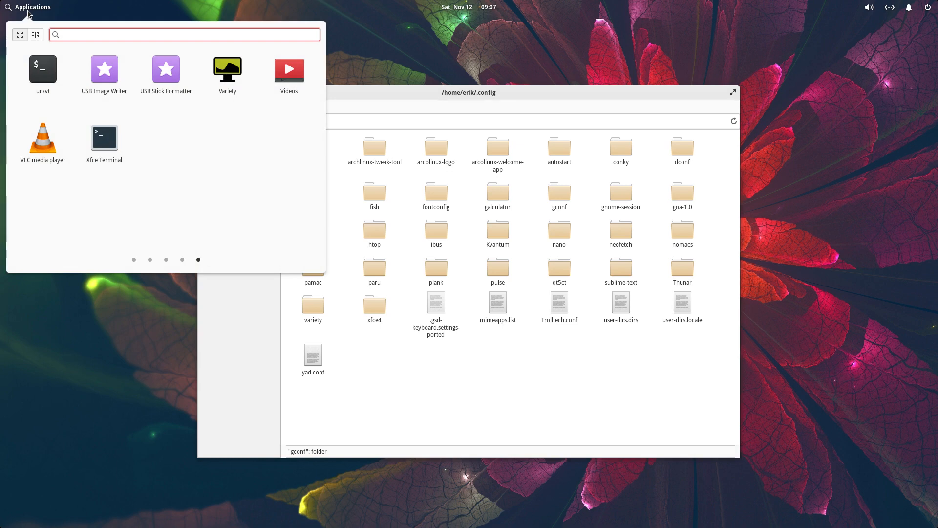
type("dconf")
key("Return")
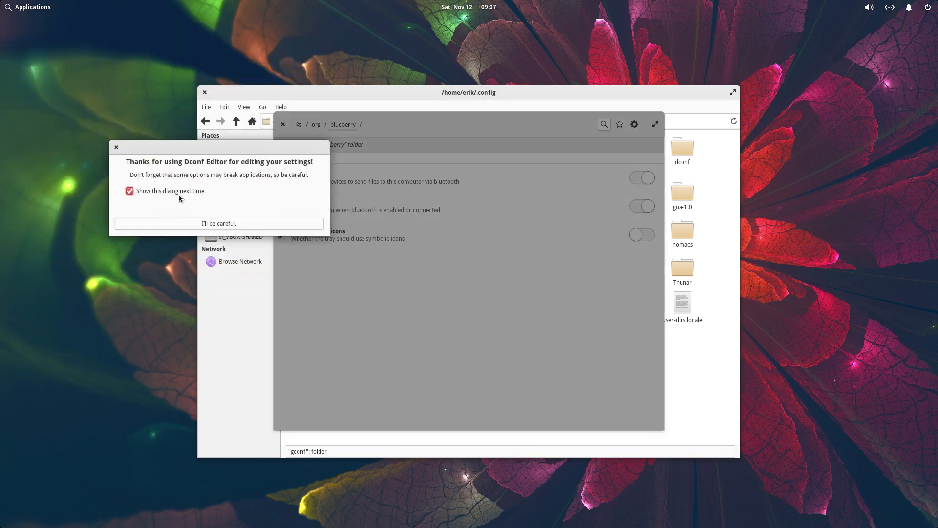
left_click(200, 224)
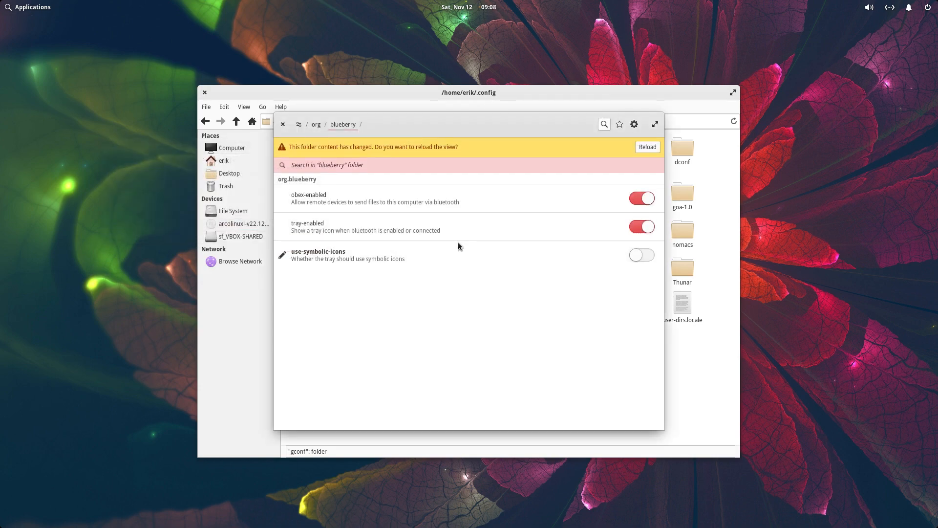
left_click(646, 148)
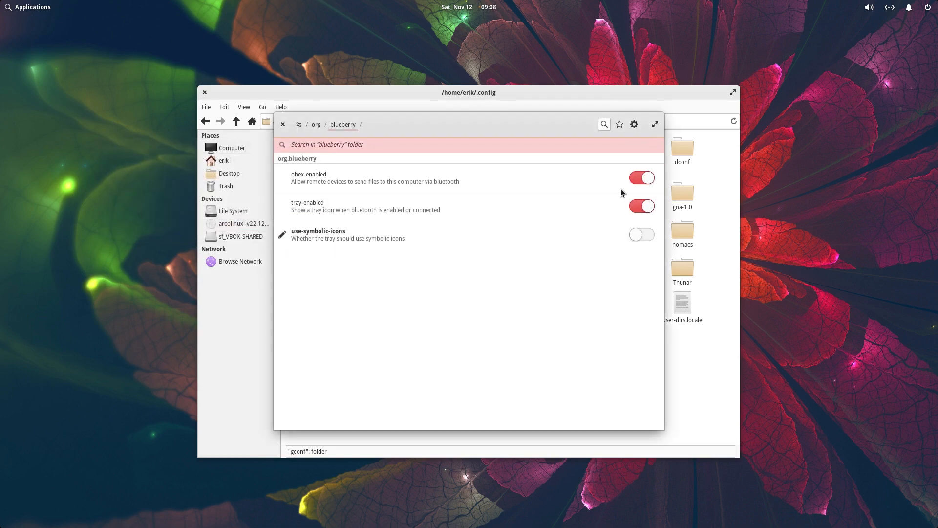
Review the org and root subfolders in Dconf Editor, and open the /io/elementary/desktop/background folder
left_click(310, 125)
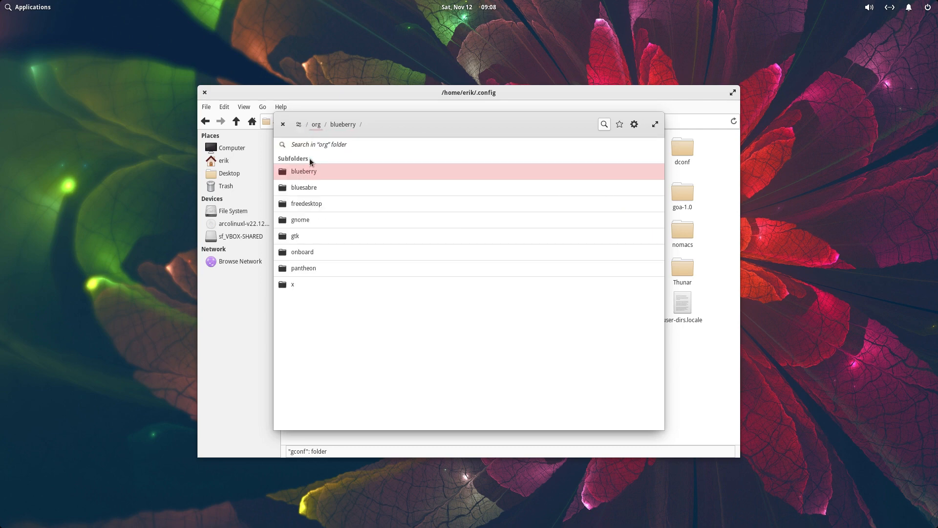
left_click(299, 125)
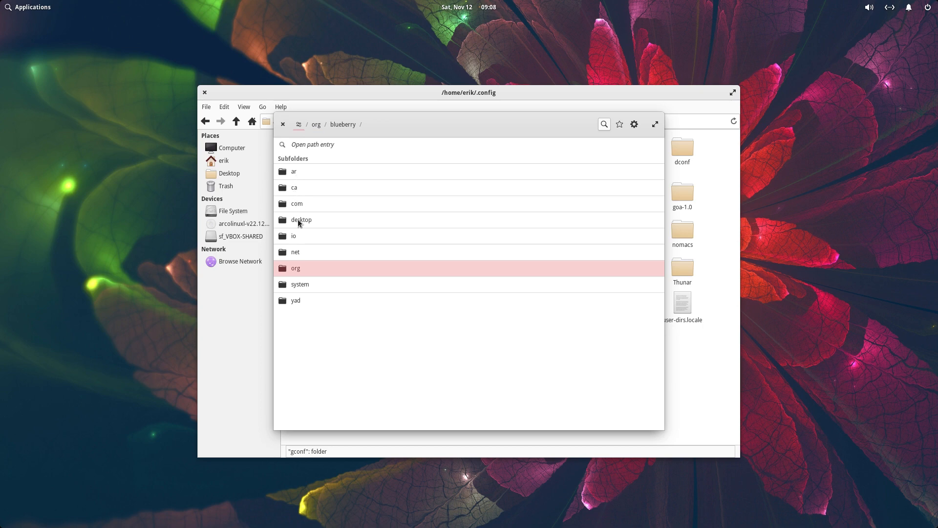
left_click(296, 237)
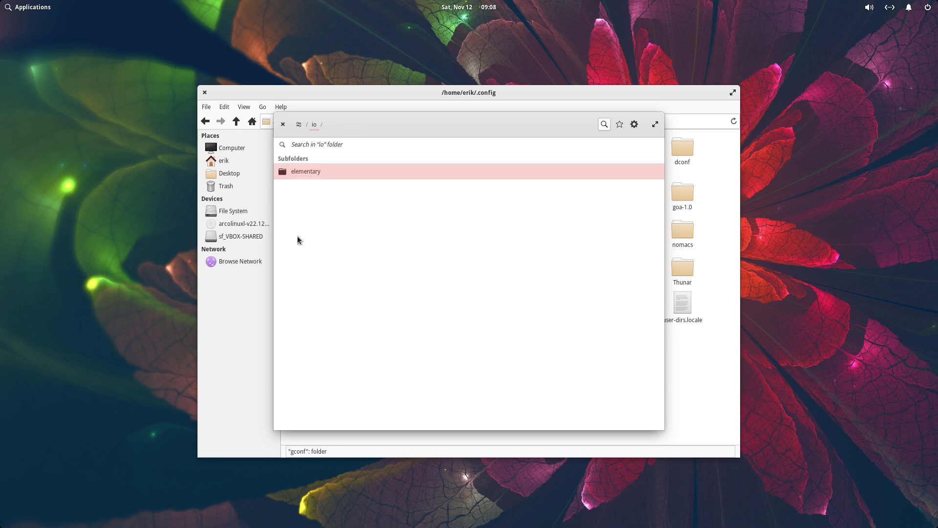
left_click(315, 174)
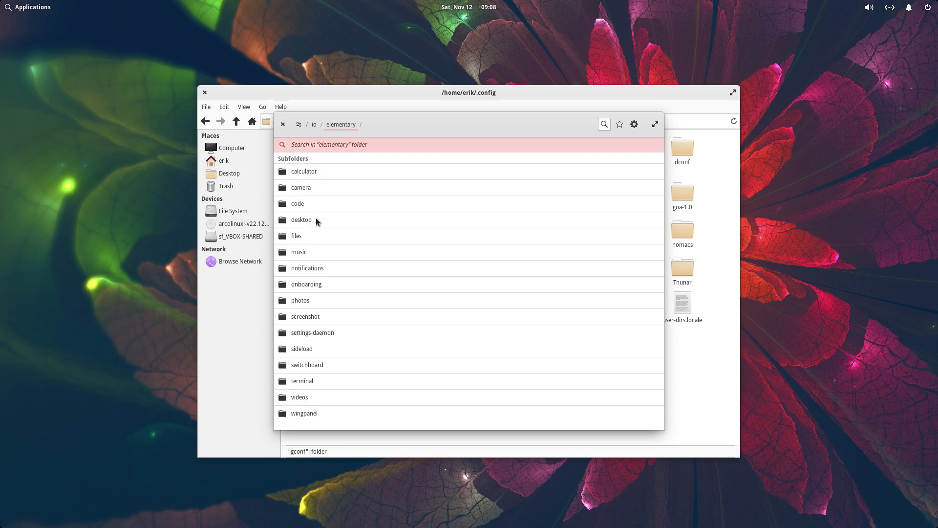
left_click(316, 220)
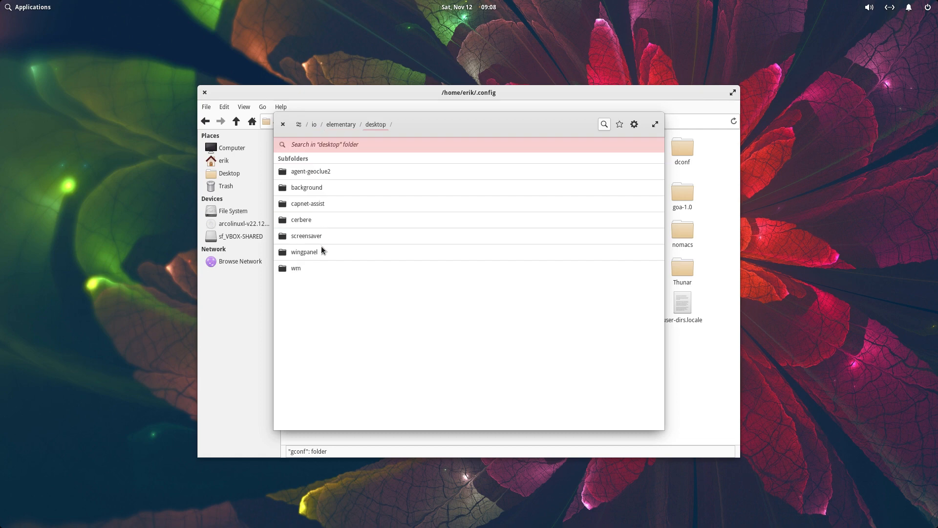
left_click(318, 189)
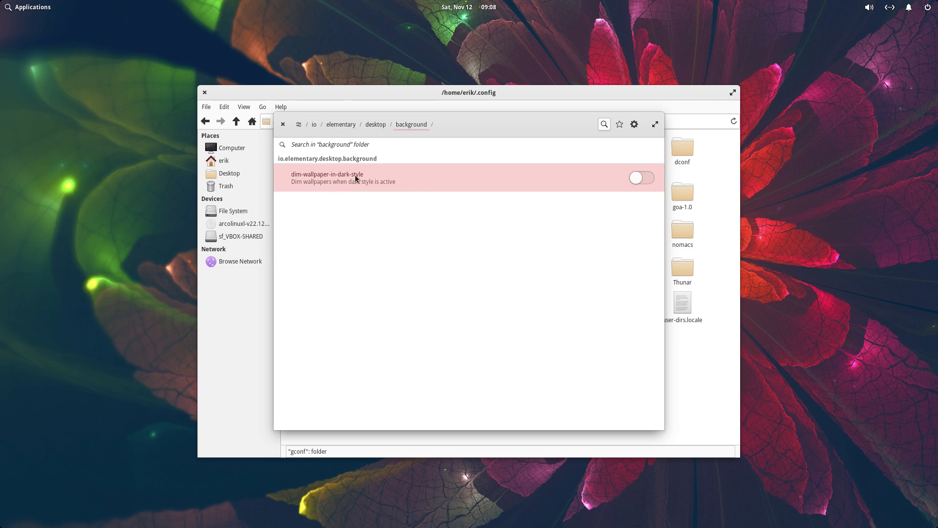
Go back up through the desktop, elementary and io folders to the root of the settings tree
left_click(375, 127)
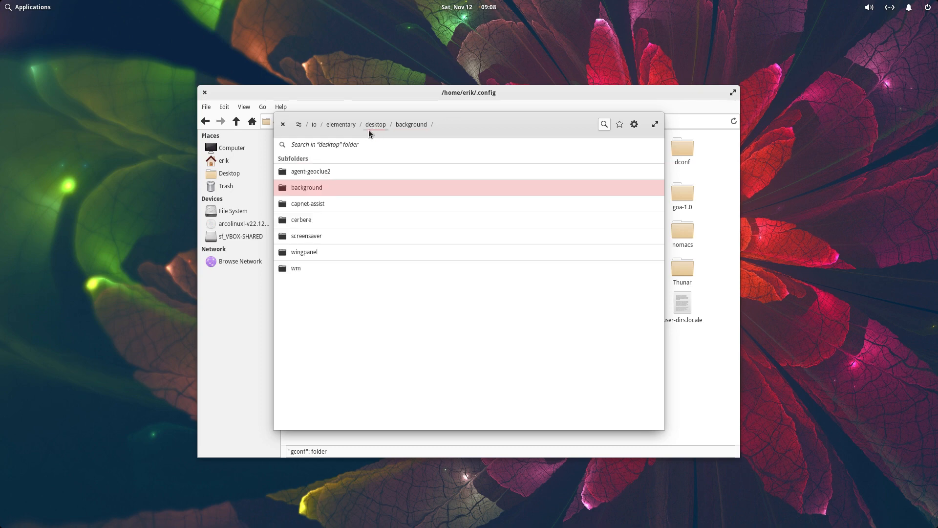
left_click(343, 128)
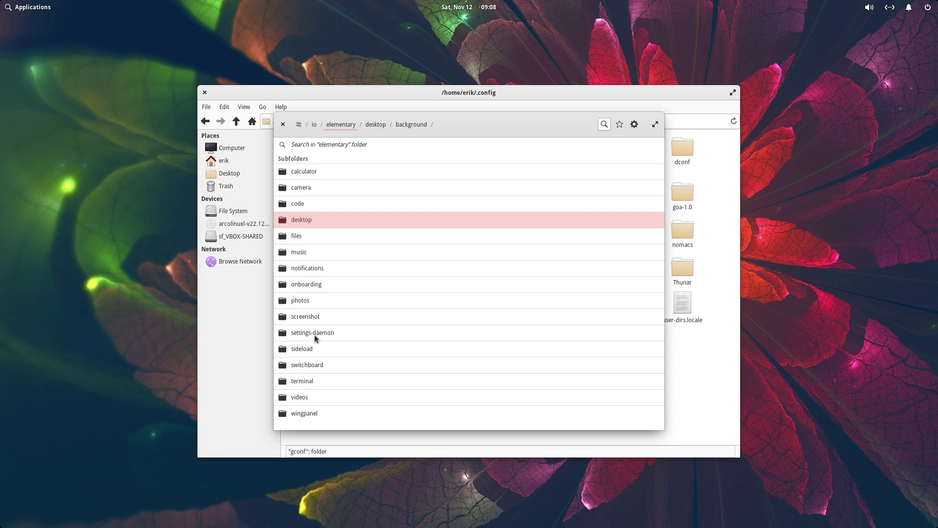
left_click(316, 128)
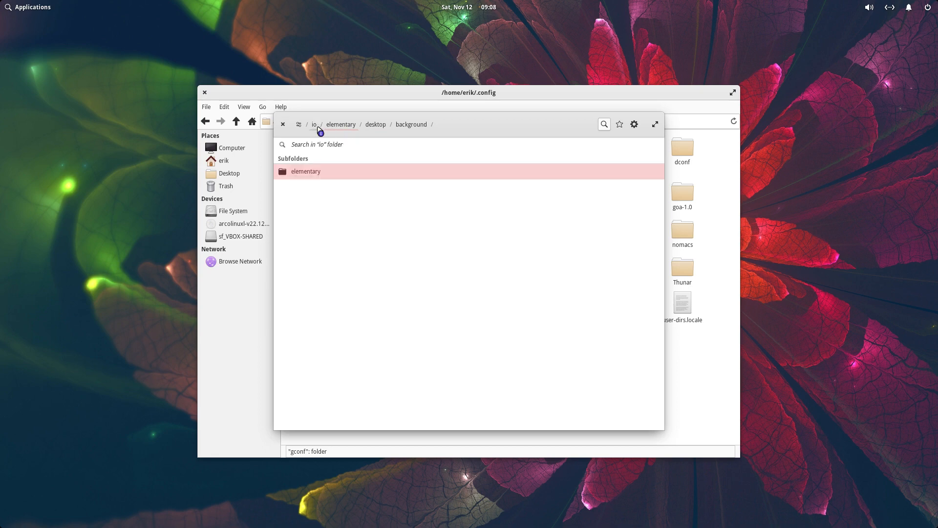
left_click(300, 126)
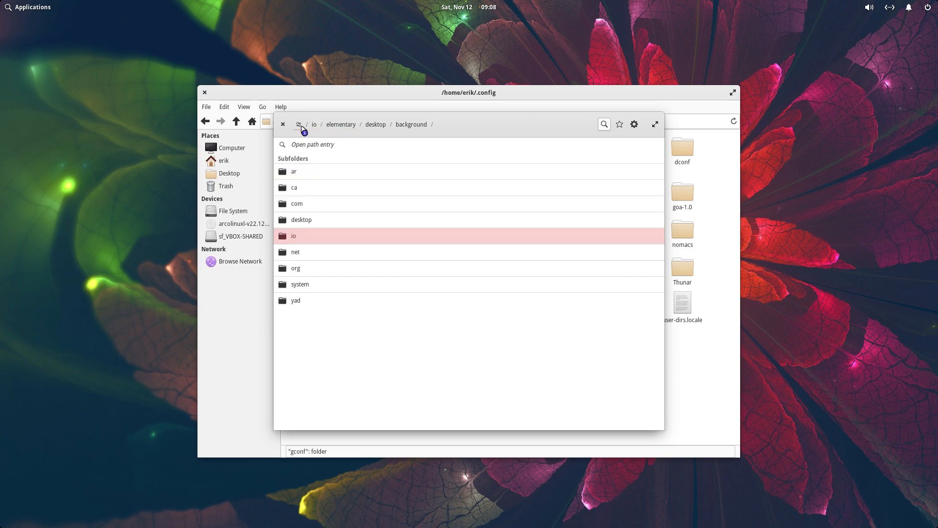
Search all dconf settings for "background" and look through the matching folders and keys
left_click(605, 124)
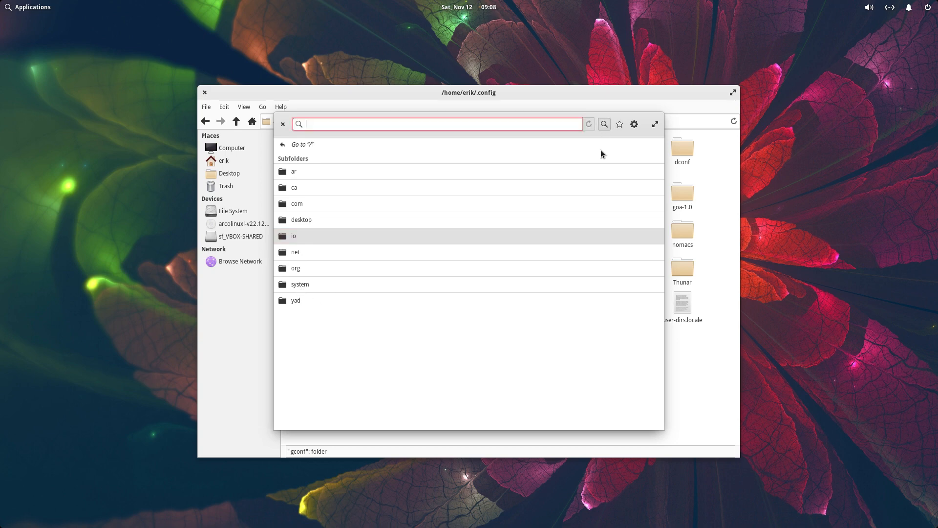
type("background")
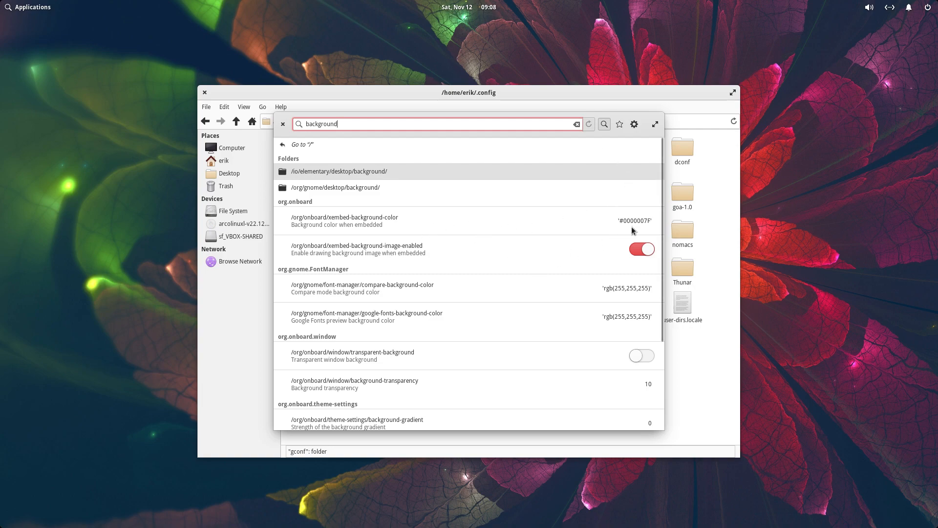
scroll(598, 322, "down", 3)
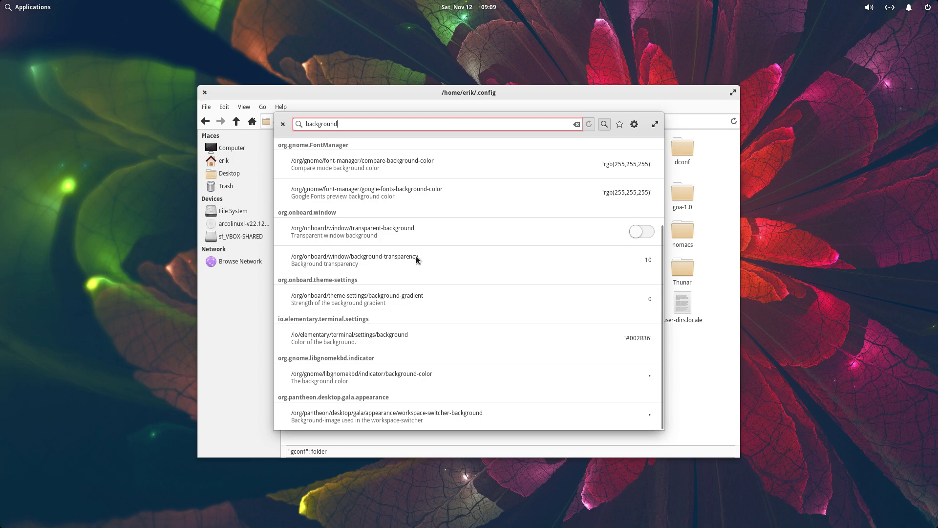
scroll(415, 256, "up", 3)
scroll(416, 256, "up", 1)
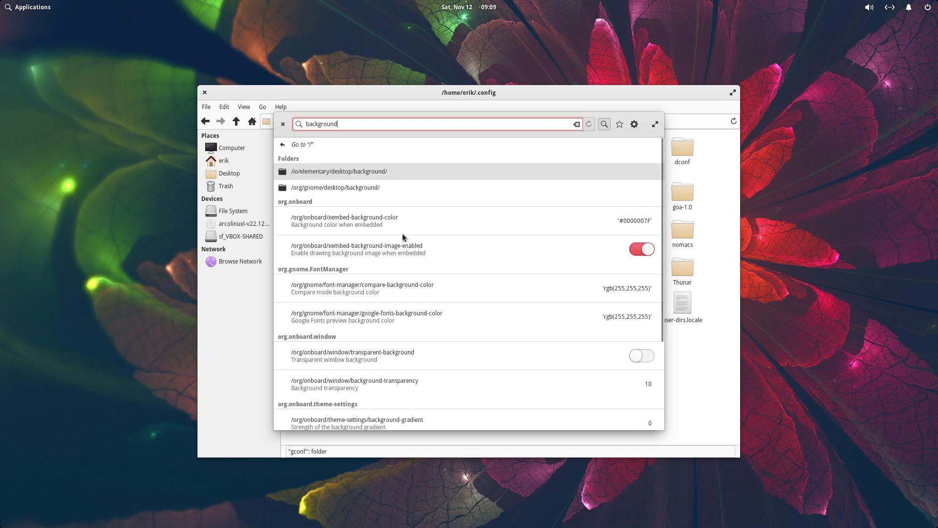
Open the /io/elementary/desktop/background folder, enable dim-wallpaper-in-dark-style, and reload the folder view
left_click(379, 172)
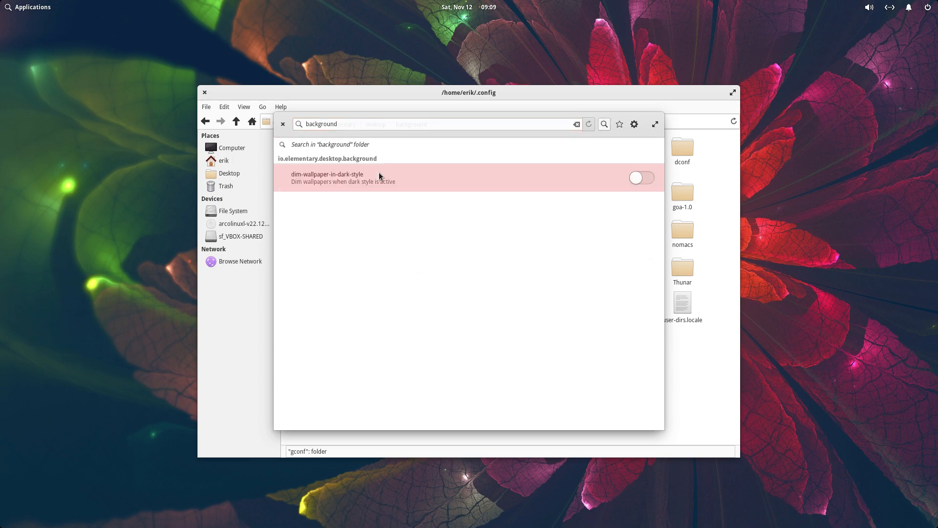
left_click(652, 179)
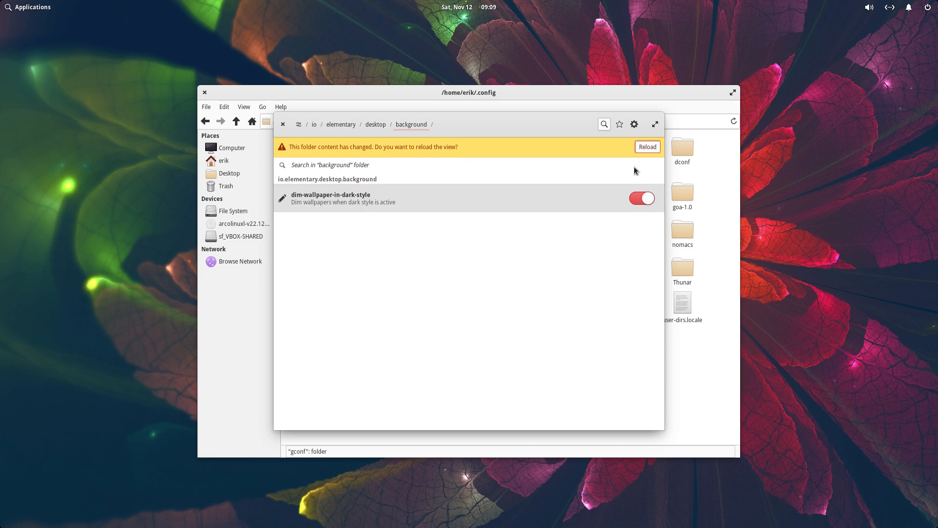
left_click(644, 148)
left_click(644, 147)
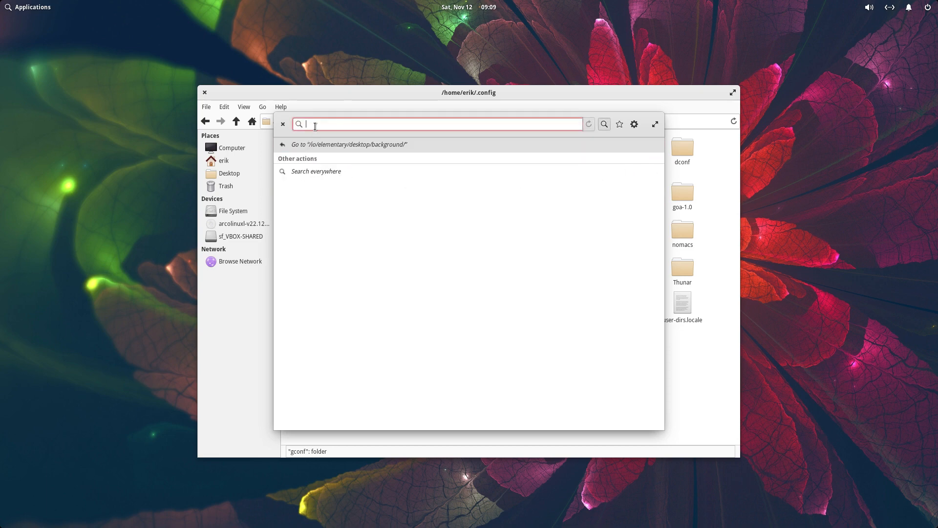
Try searching the background folder for "icon" and "cursor", clearing the search each time
type("icon")
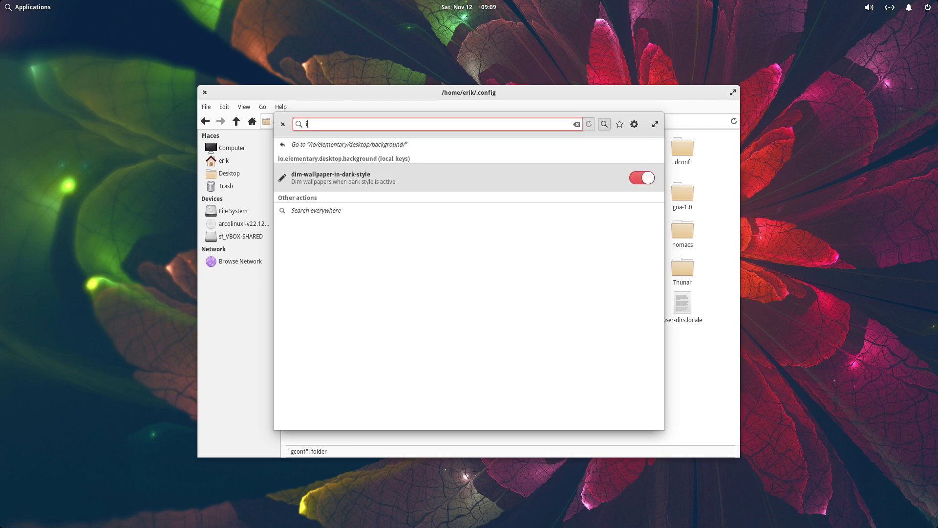
key("BackSpace")
key("BackSpace")
key("BackSpace")
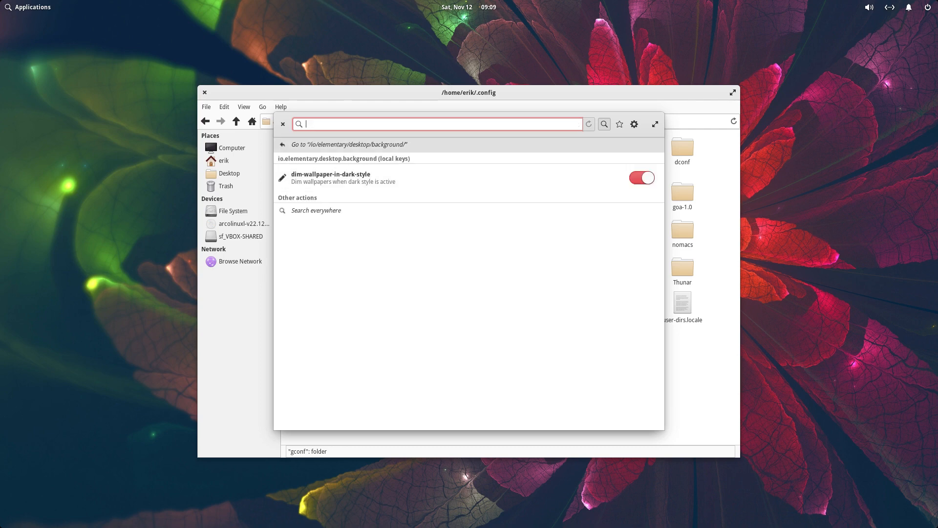
type("cursor")
key("BackSpace")
key("BackSpace")
key("BackSpace")
key("BackSpace")
key("BackSpace")
key("BackSpace")
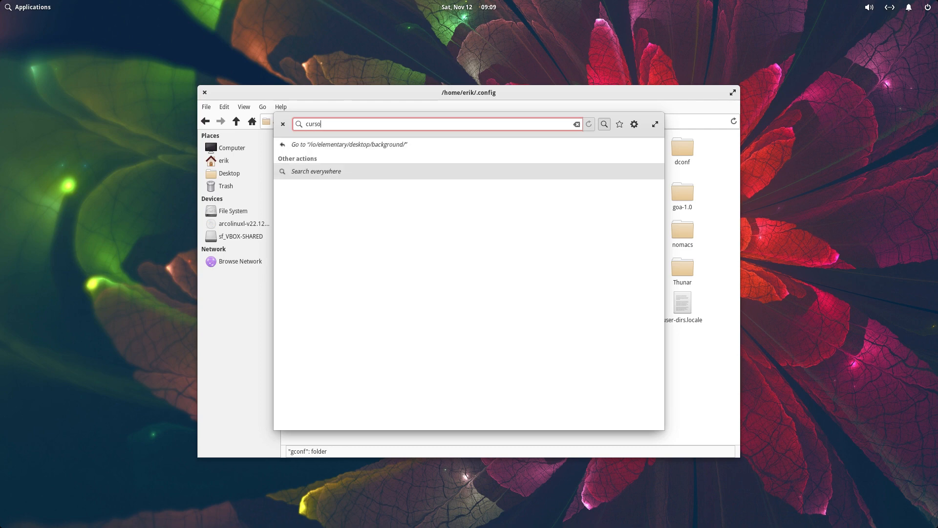
type("loo")
key("BackSpace")
key("BackSpace")
key("BackSpace")
key("BackSpace")
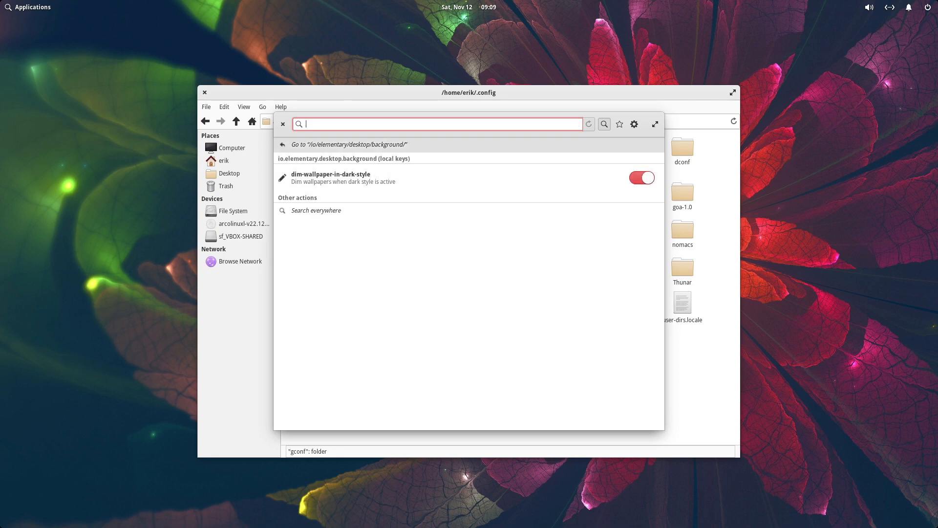
Search all dconf settings from the root for "icons", and switch show-desktop-icons on and back off
left_click(306, 145)
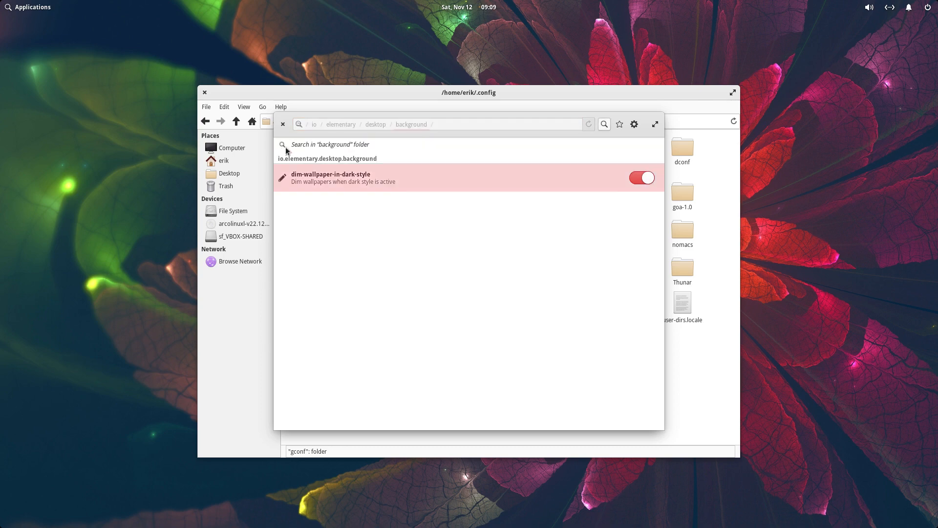
left_click(299, 125)
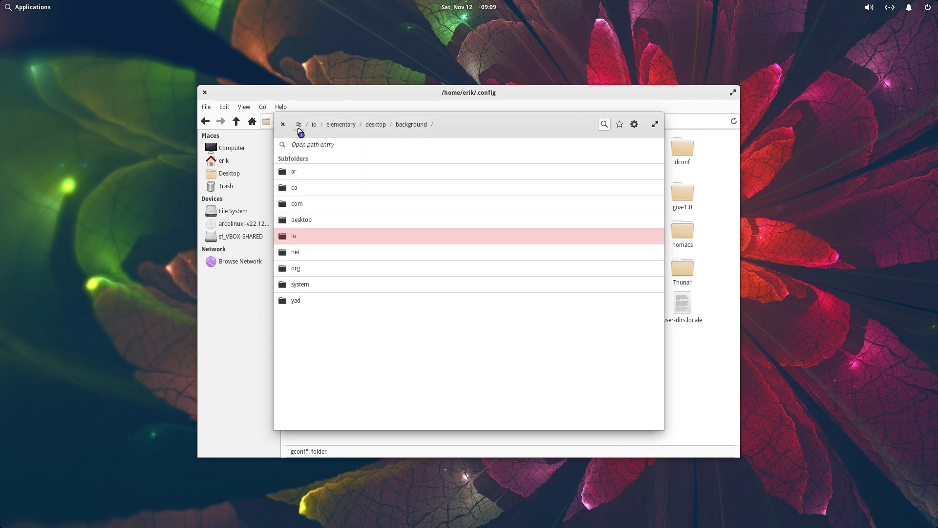
left_click(604, 124)
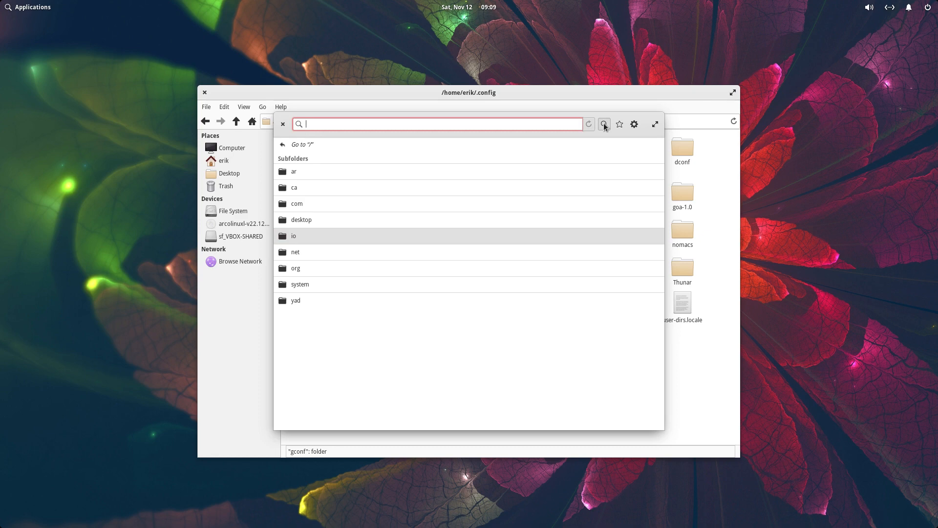
type("icons")
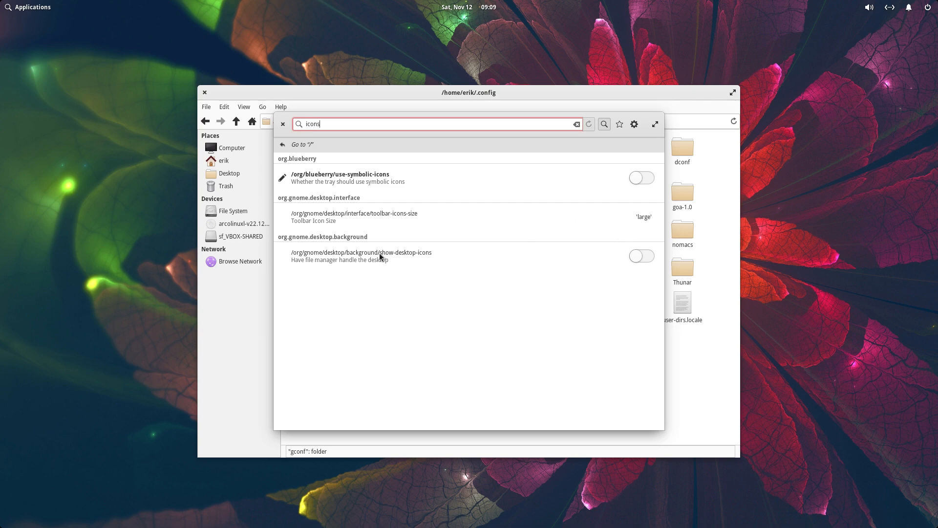
left_click(642, 256)
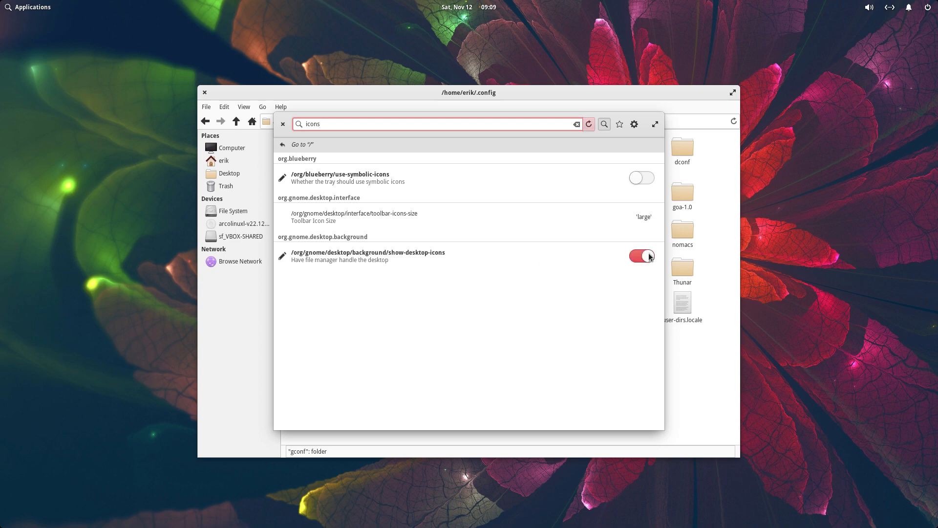
left_click(649, 256)
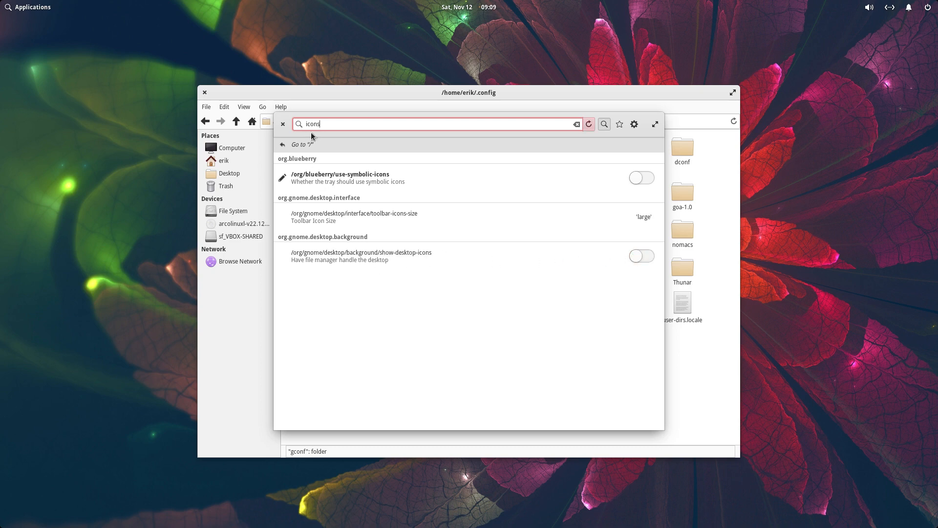
Search all dconf settings for "theme", look through the matching keys, and open /org/gnome/desktop/interface/gtk-theme
left_click_drag(324, 125, 278, 124)
type("t")
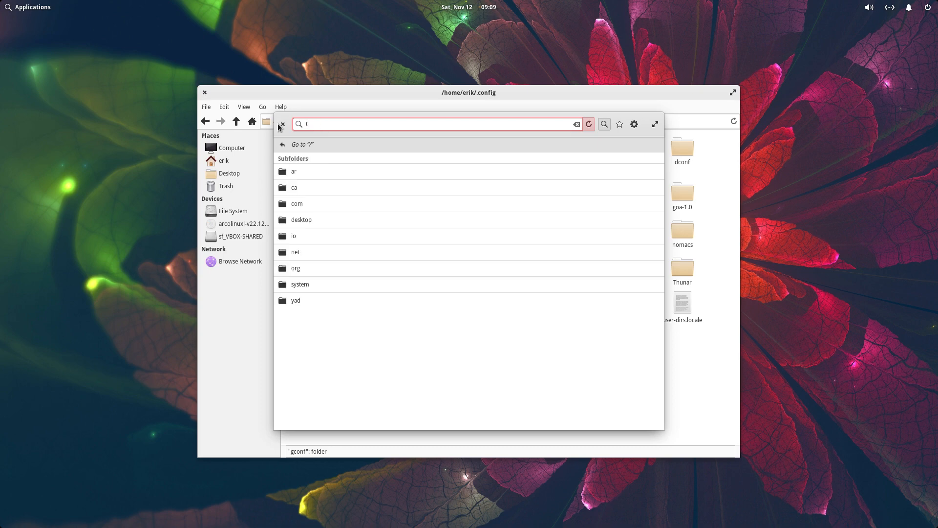
type("heme")
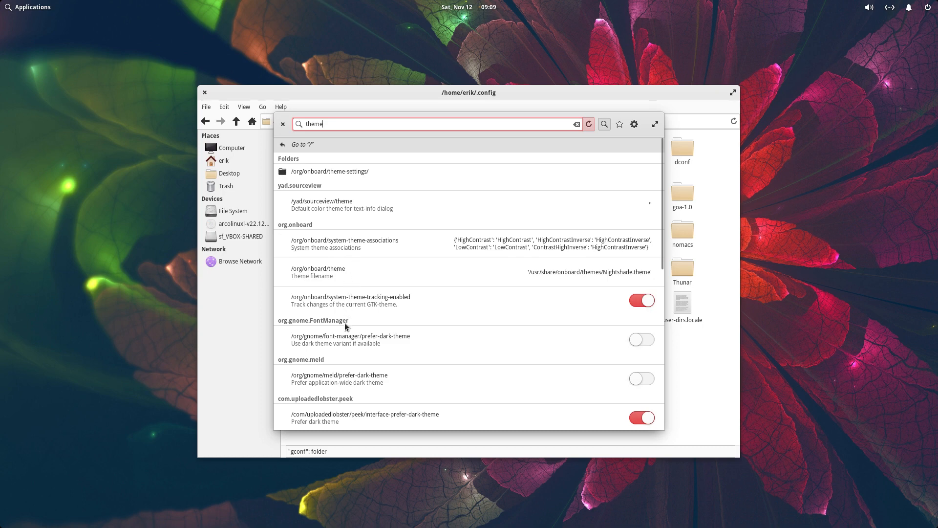
scroll(347, 315, "down", 1)
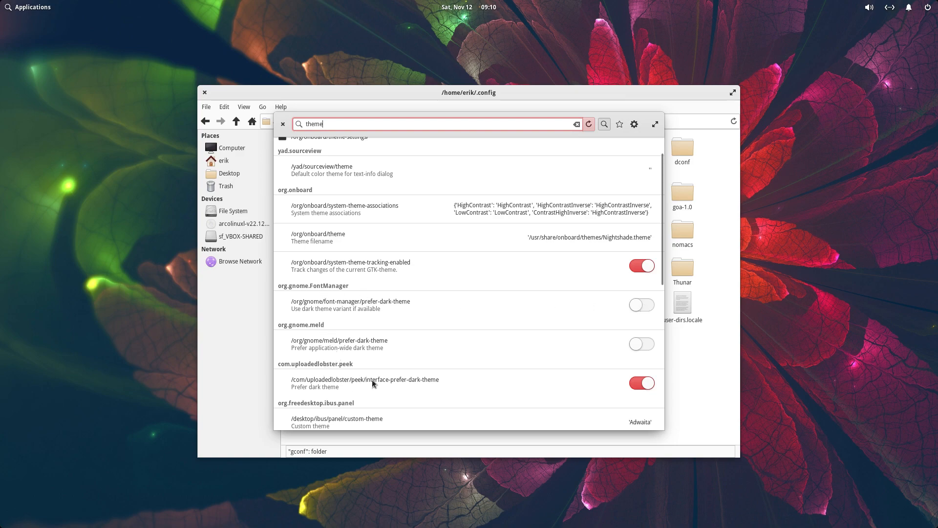
scroll(372, 380, "down", 3)
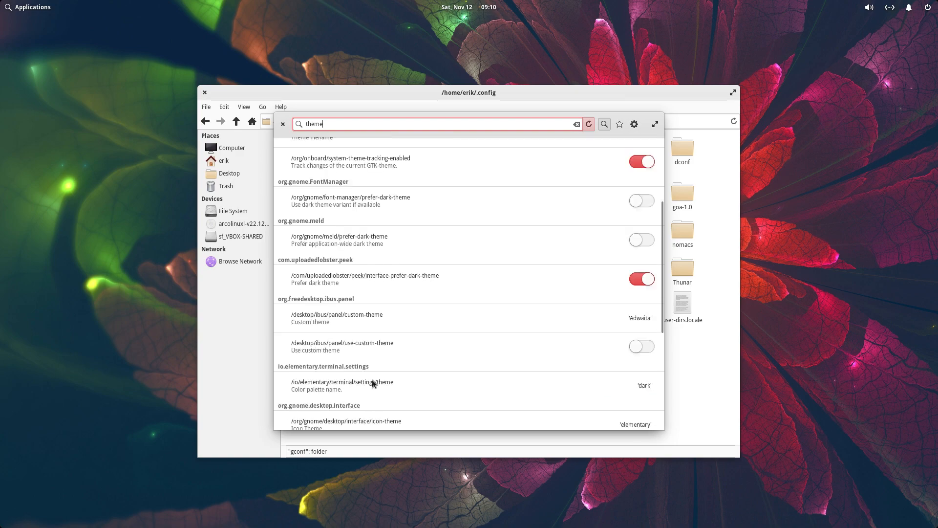
scroll(372, 381, "down", 2)
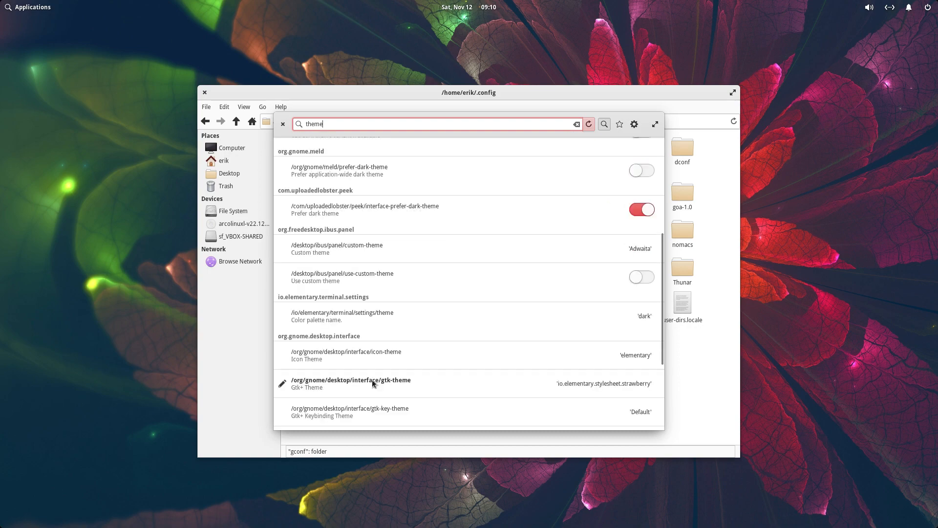
scroll(371, 379, "down", 1)
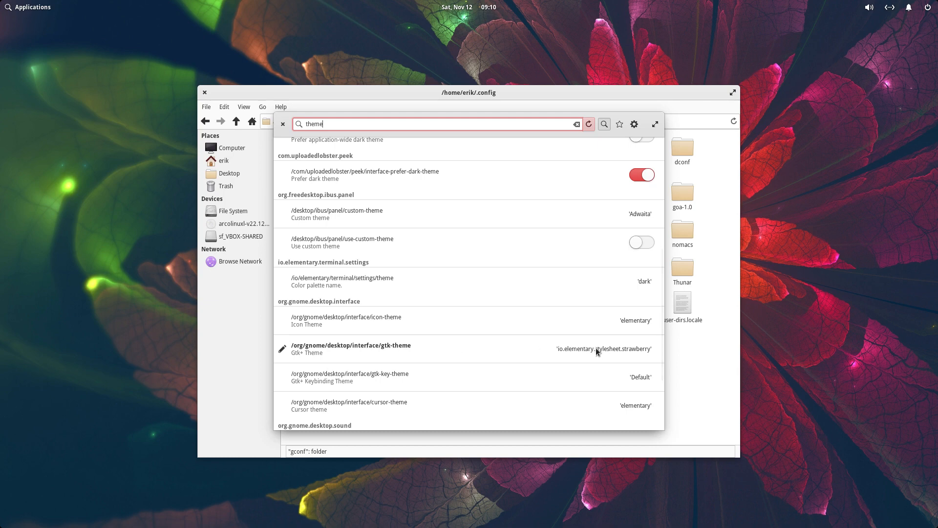
left_click(629, 348)
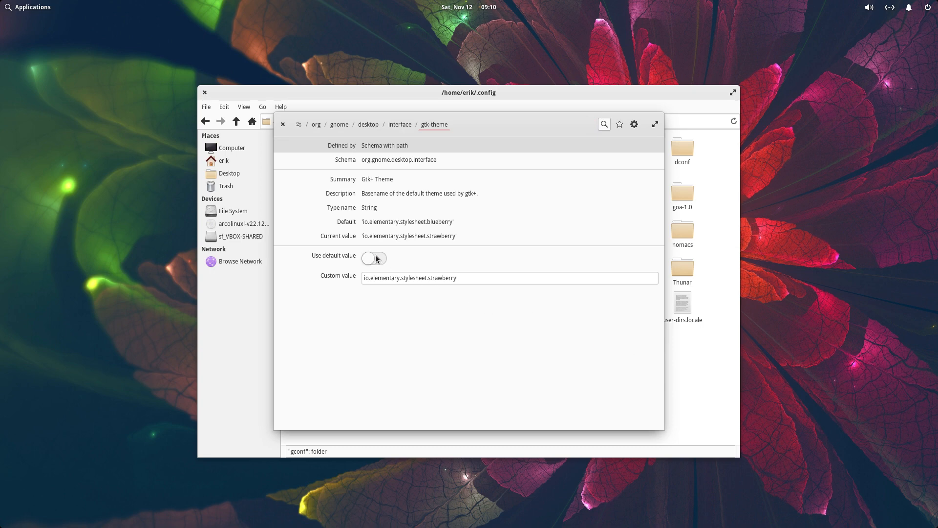
Go up to the org.gnome.desktop.interface folder and open its icon-theme key
left_click(399, 125)
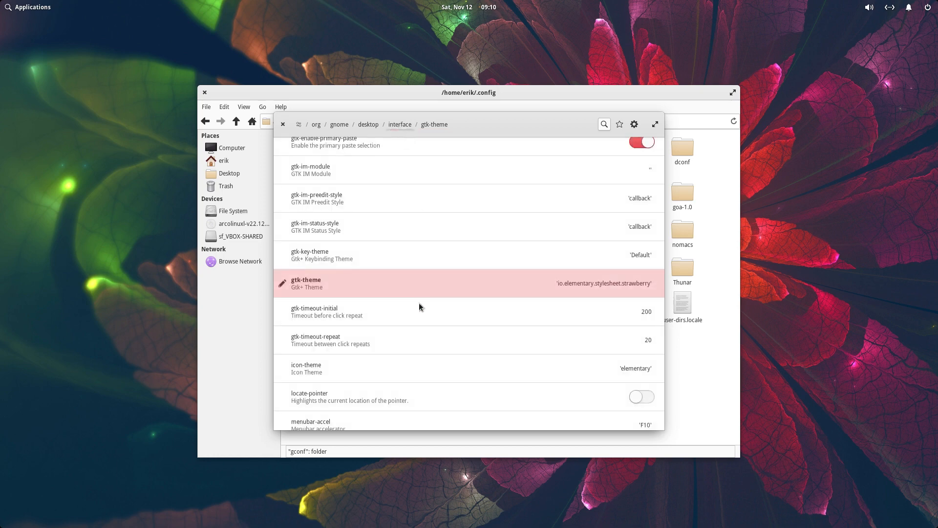
scroll(416, 327, "down", 3)
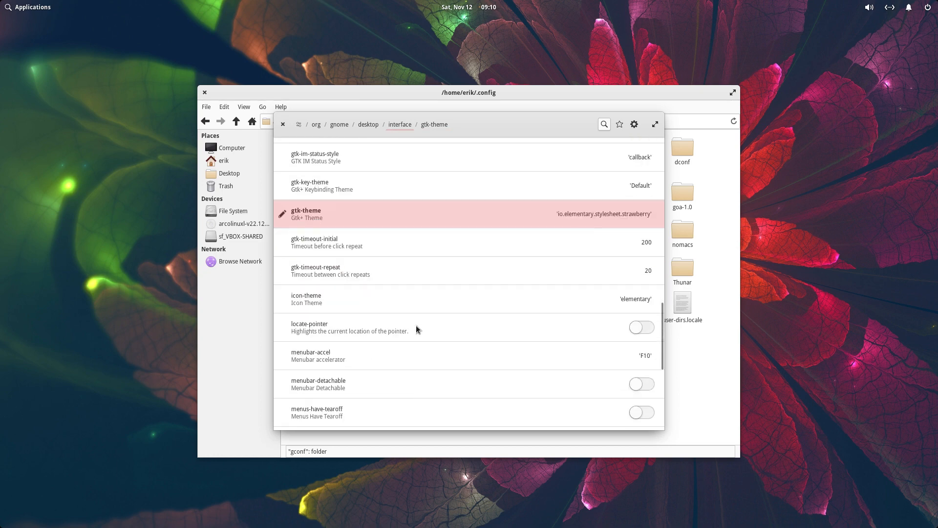
left_click(324, 295)
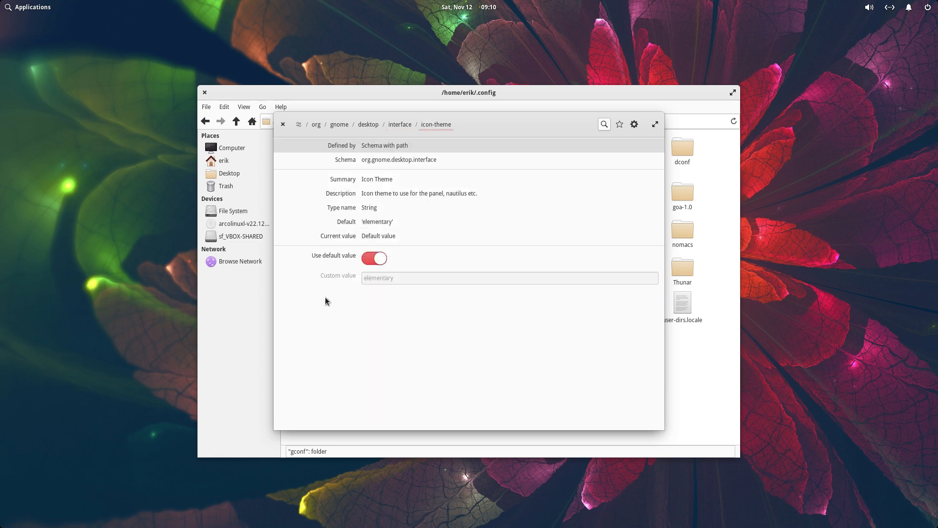
Turn off the default value for icon-theme and apply the custom value surfn
left_click(369, 263)
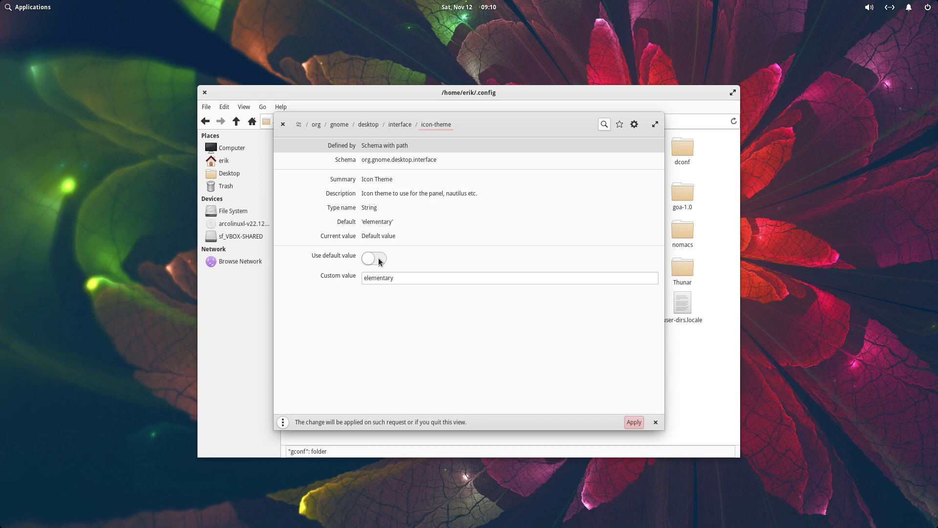
left_click(380, 259)
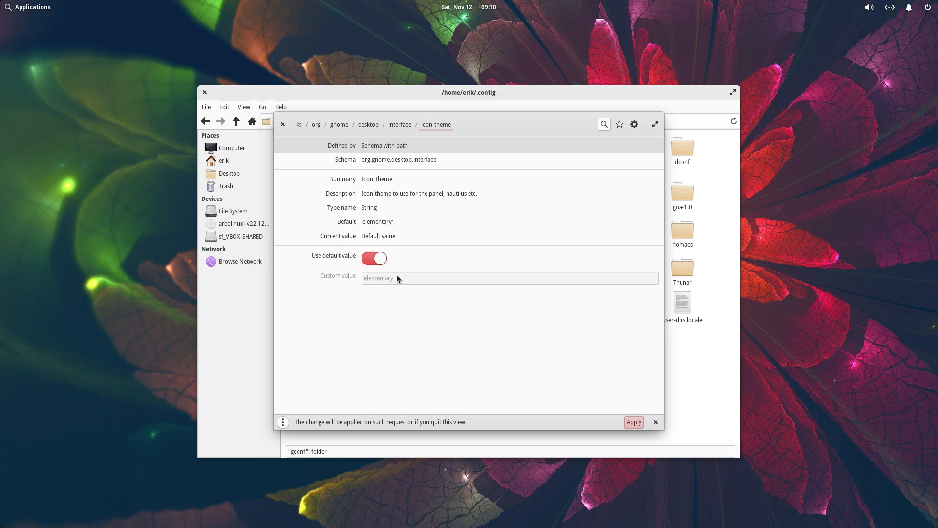
left_click(374, 258)
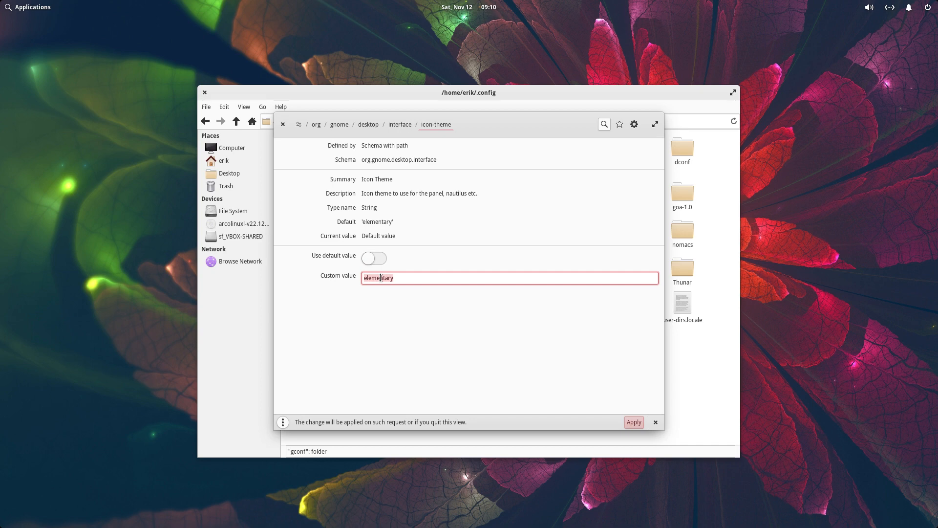
type("sardi-icon")
key("BackSpace")
key("BackSpace")
key("BackSpace")
key("BackSpace")
key("BackSpace")
key("BackSpace")
key("BackSpace")
key("BackSpace")
key("BackSpace")
key("BackSpace")
type("urfn")
left_click(638, 422)
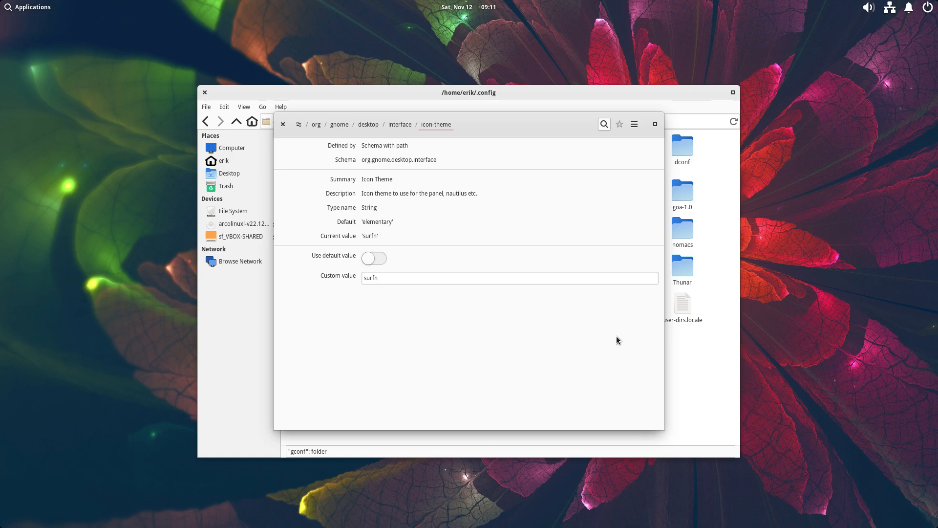
Move the Dconf Editor window clear of the file manager's folders and apply sardi as the icon-theme's custom value
left_click_drag(530, 123, 591, 188)
left_click(465, 350)
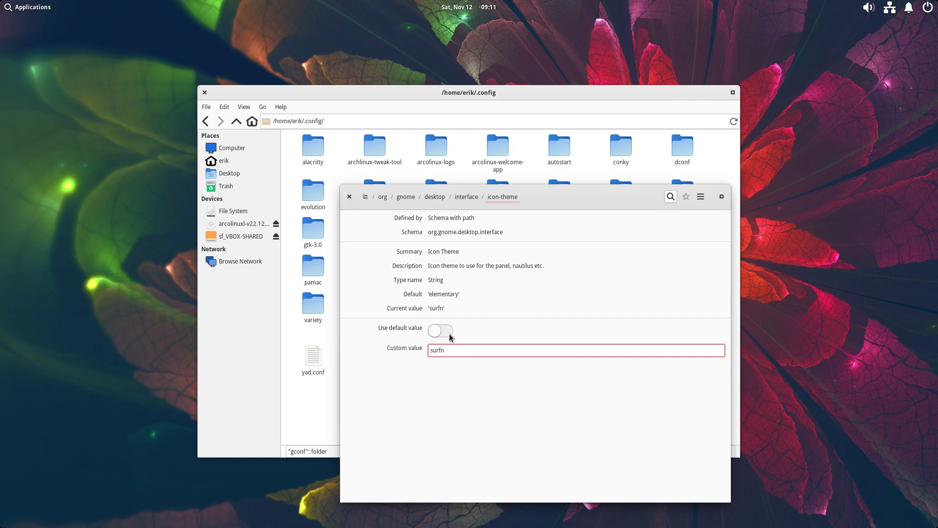
key("BackSpace")
key("BackSpace")
key("BackSpace")
key("BackSpace")
type("ardi")
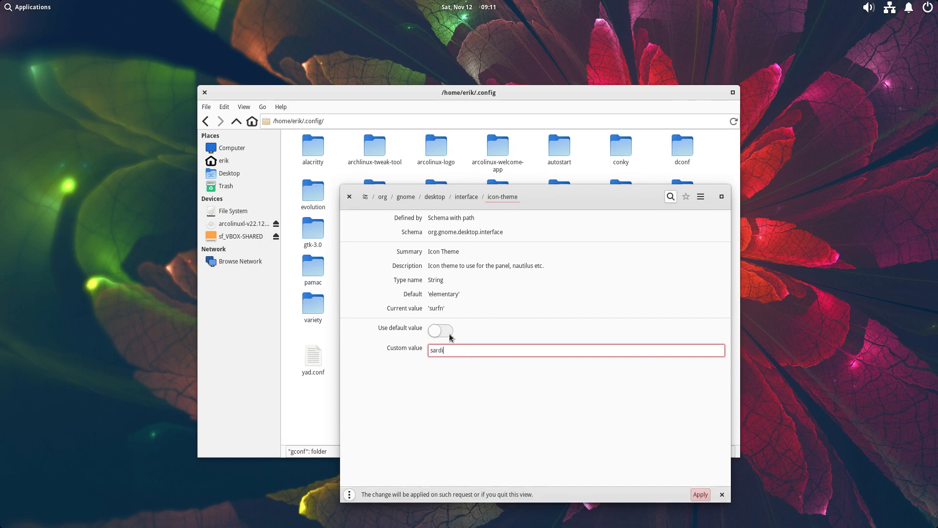
key("Return")
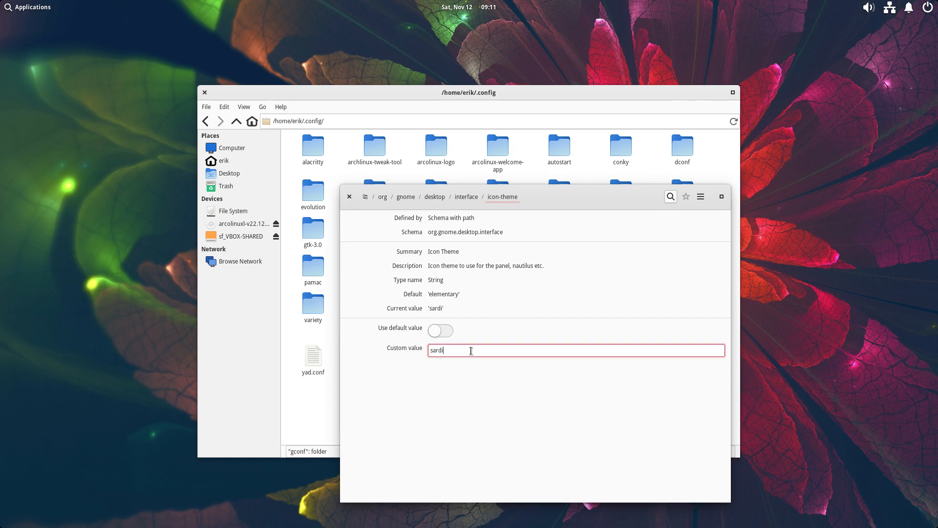
Check the icons in the .config folder, and toggle the icon-theme's default value on and back to the custom value sardi
left_click(488, 93)
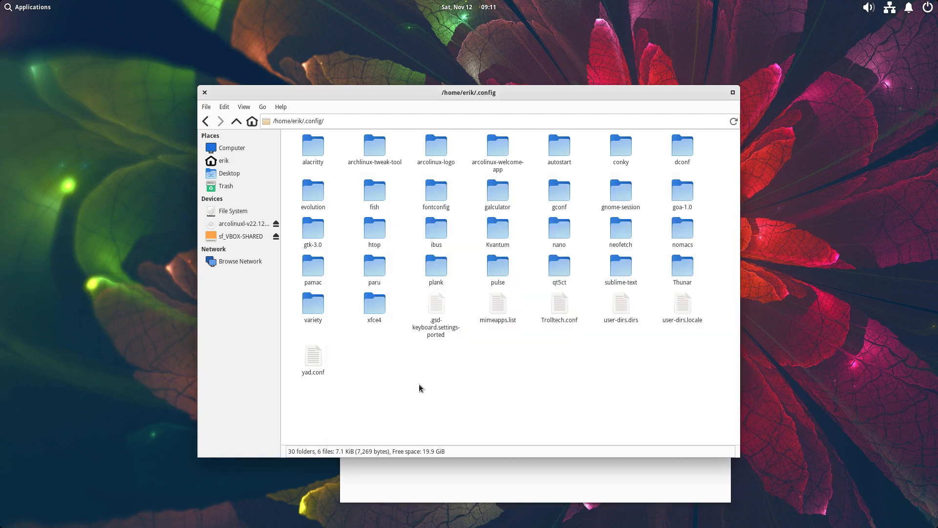
left_click(463, 486)
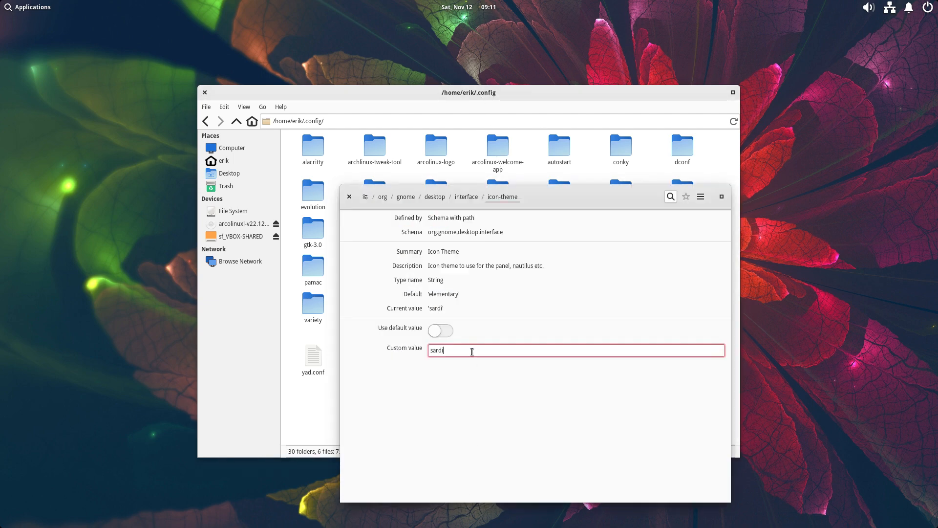
left_click(440, 335)
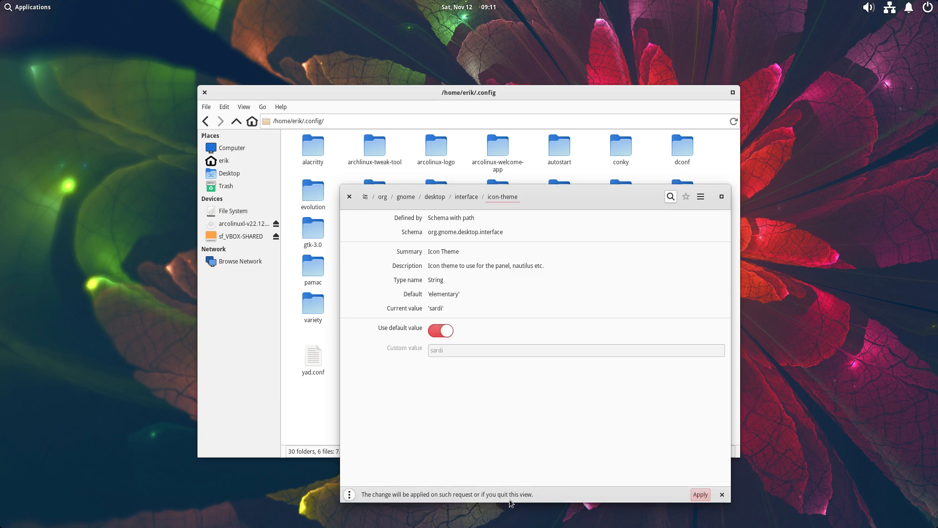
left_click(441, 331)
left_click(457, 350)
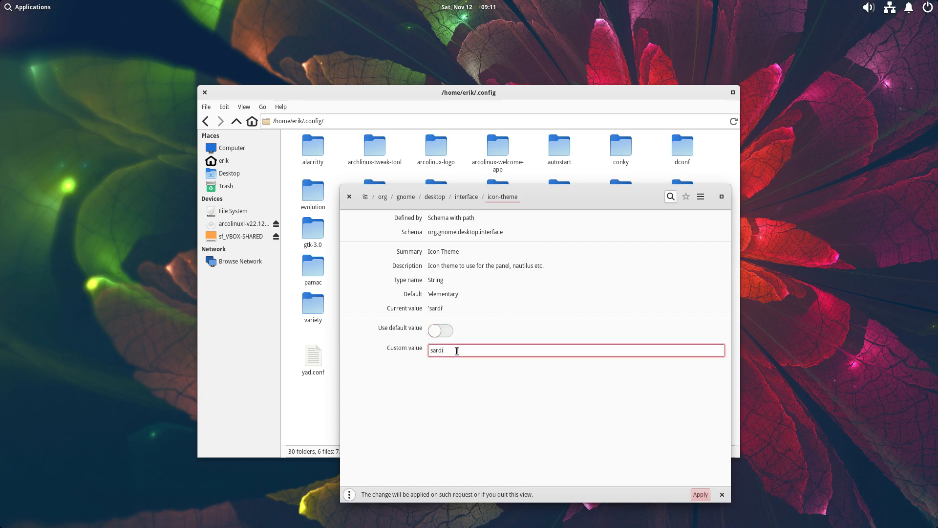
Browse from Computer into the file system's /usr/share folder in the file manager
left_click(228, 148)
left_click(314, 146)
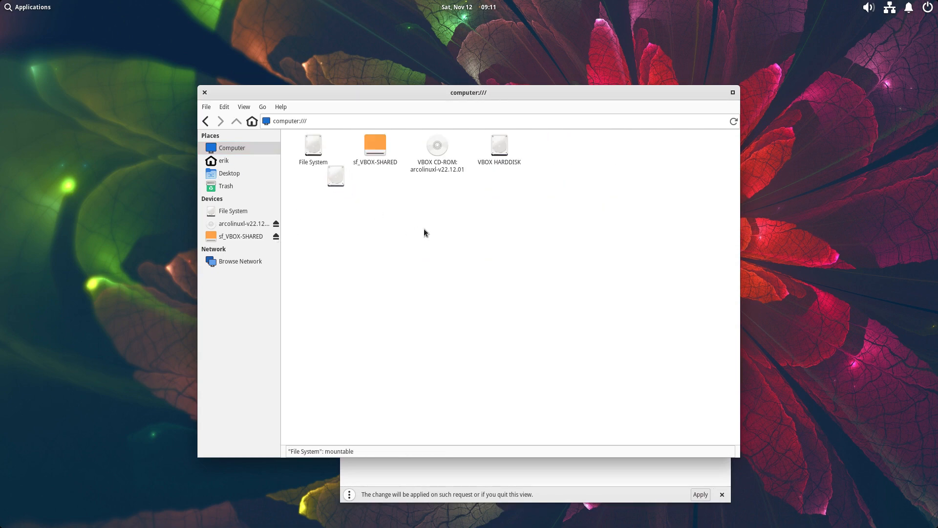
double_click(310, 155)
double_click(556, 189)
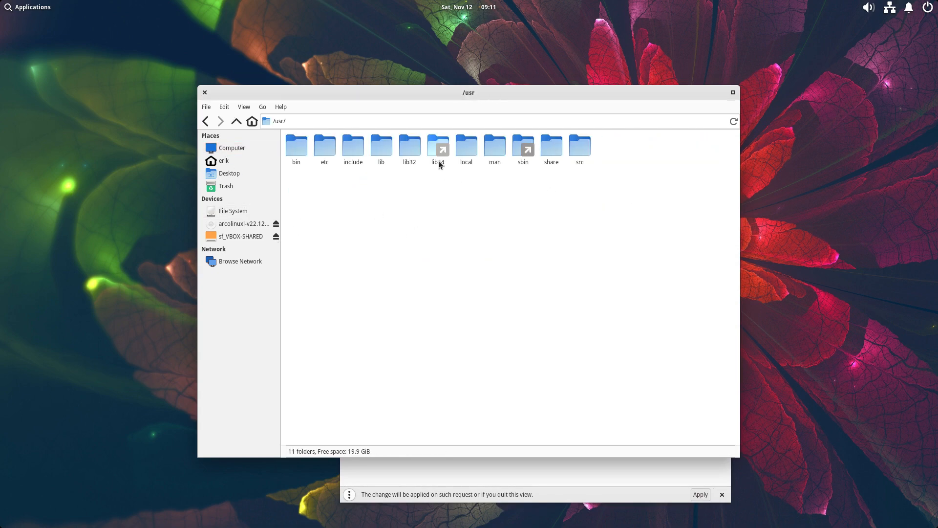
double_click(541, 155)
Find the icons folder inside /usr/share and open it to list the installed icon themes
type("i")
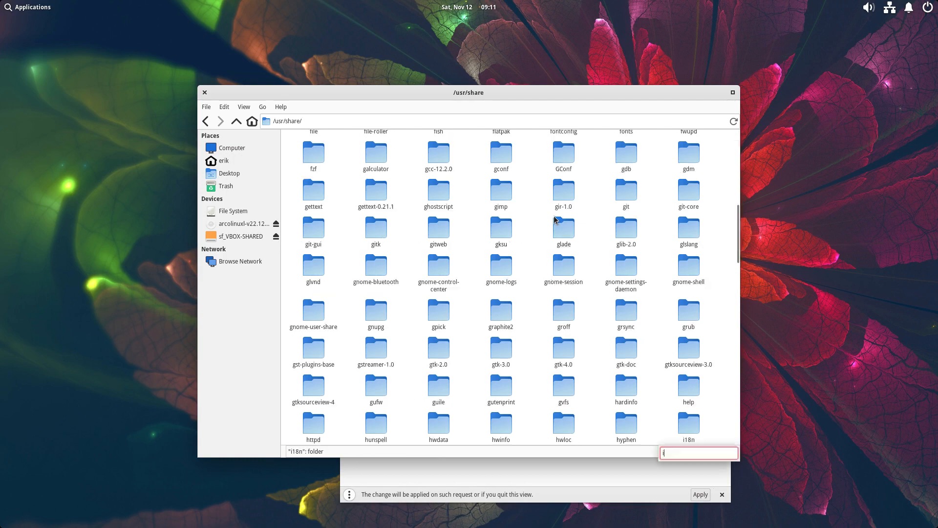
type("cons")
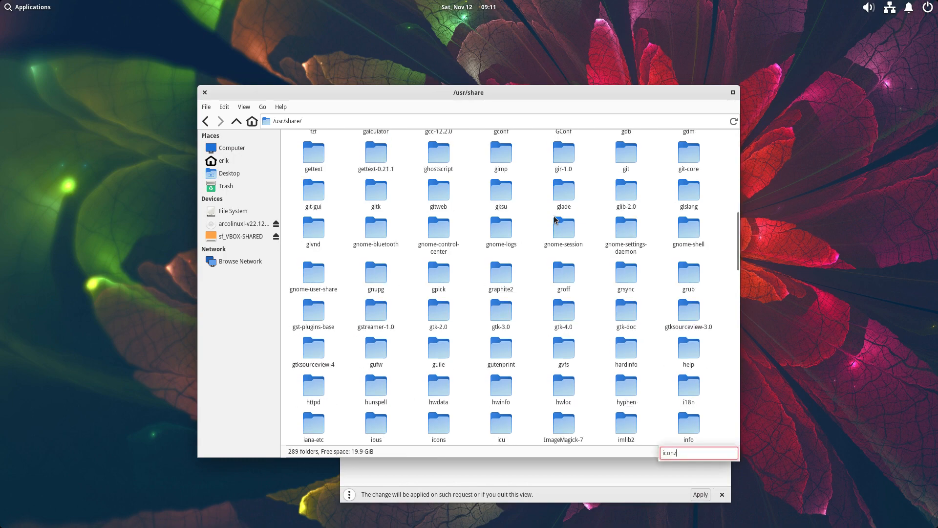
key("Escape")
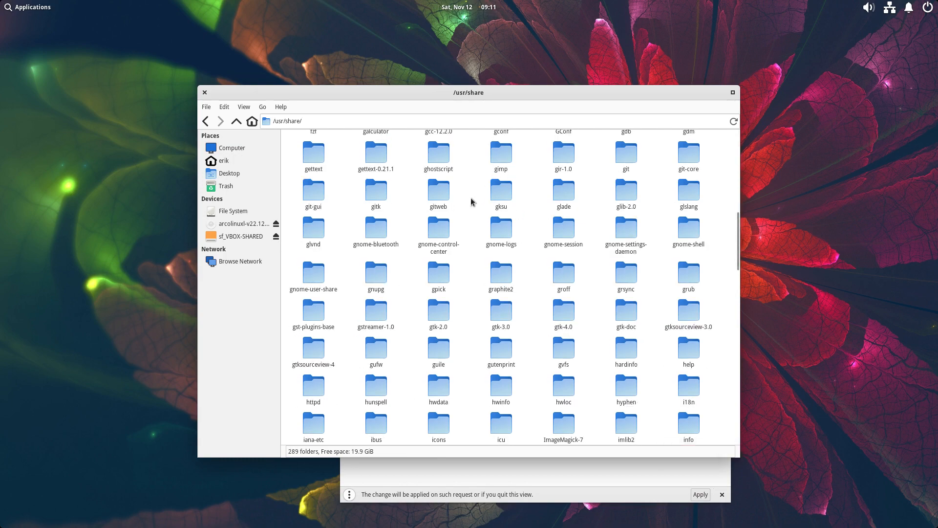
scroll(471, 202, "up", 4)
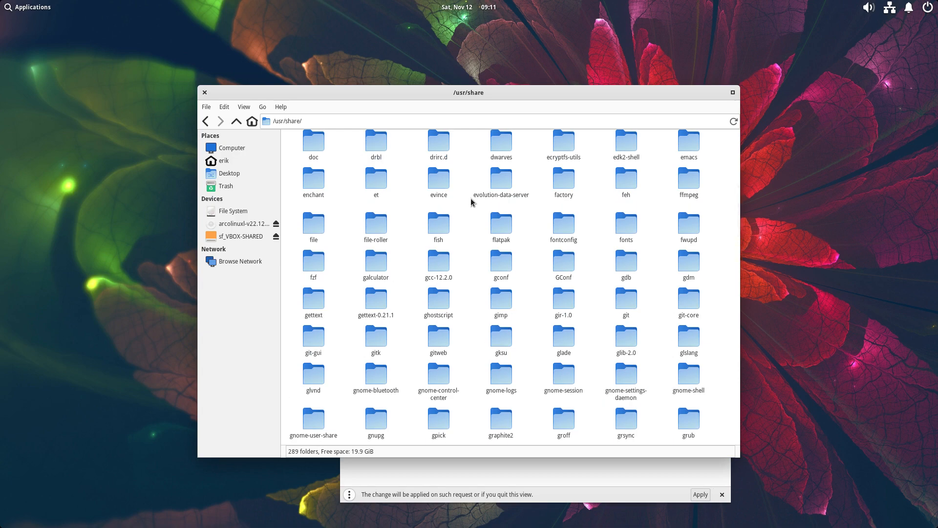
scroll(485, 272, "down", 5)
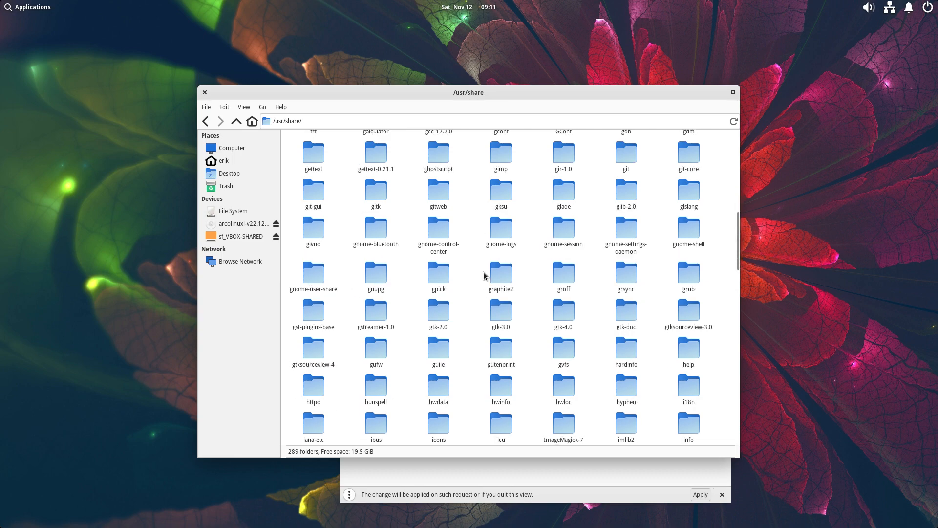
scroll(485, 275, "down", 1)
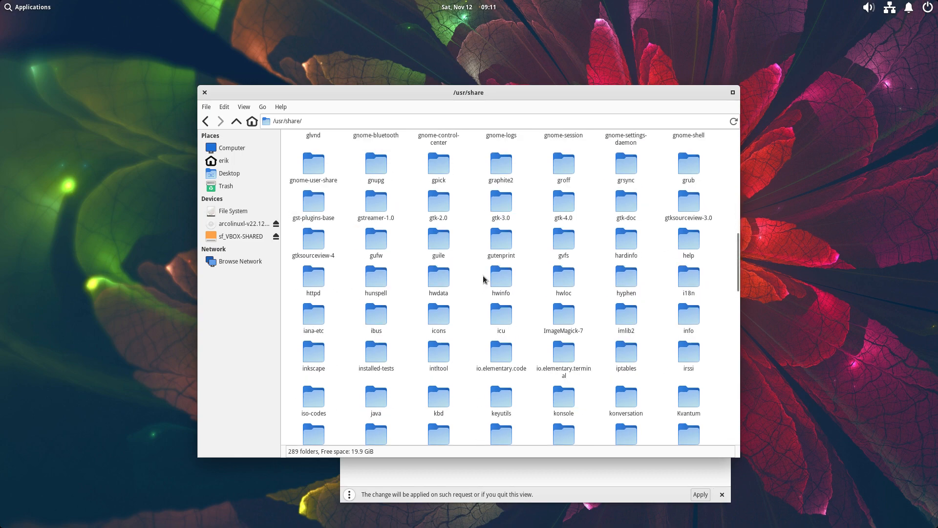
double_click(440, 315)
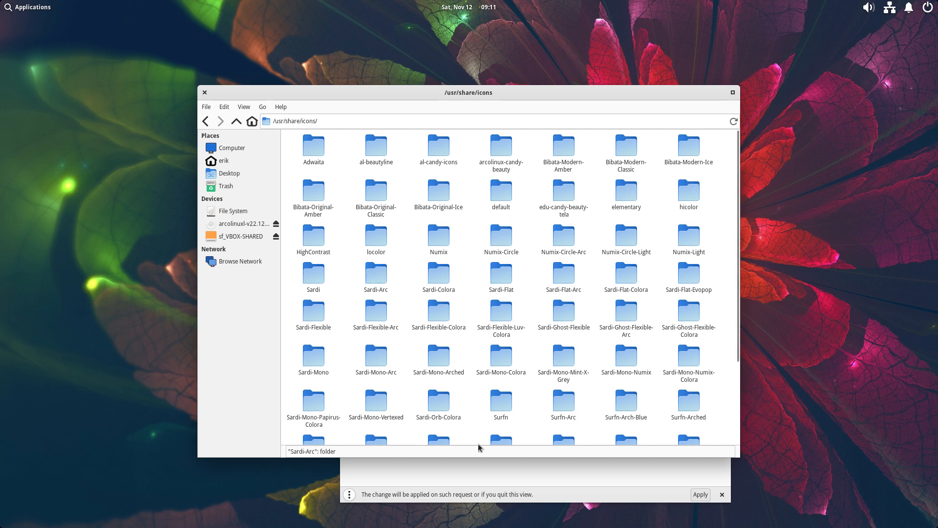
Return to Dconf Editor and apply Sardi-Arc as the icon-theme's custom value
left_click(483, 470)
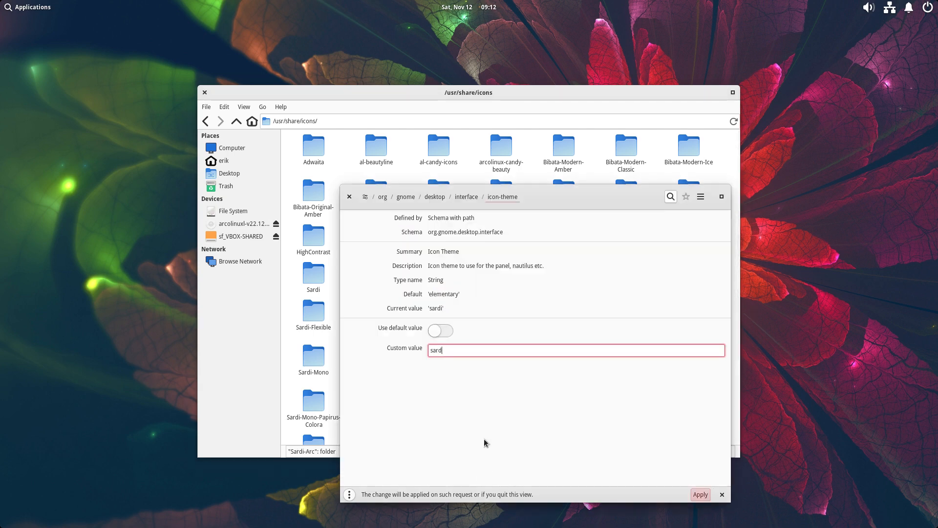
key("ctrl+BackSpace")
type("Sardi-Arc")
left_click(699, 494)
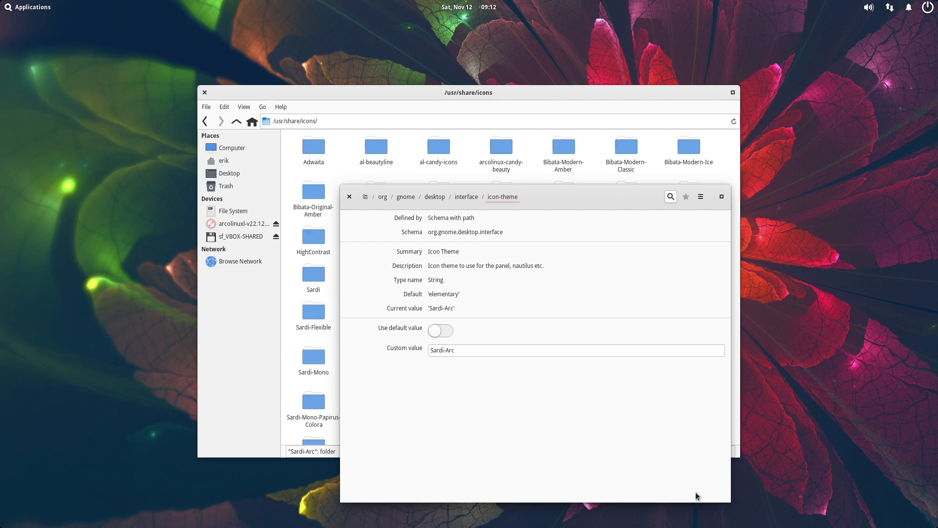
Move the Dconf Editor and file manager windows apart and open the home folder to view its icons
left_click_drag(552, 194, 755, 197)
double_click(755, 197)
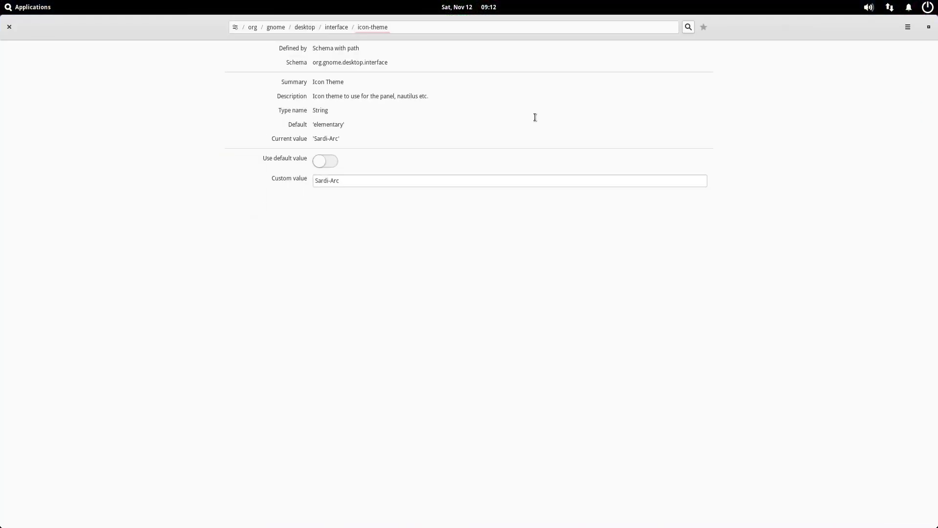
double_click(739, 33)
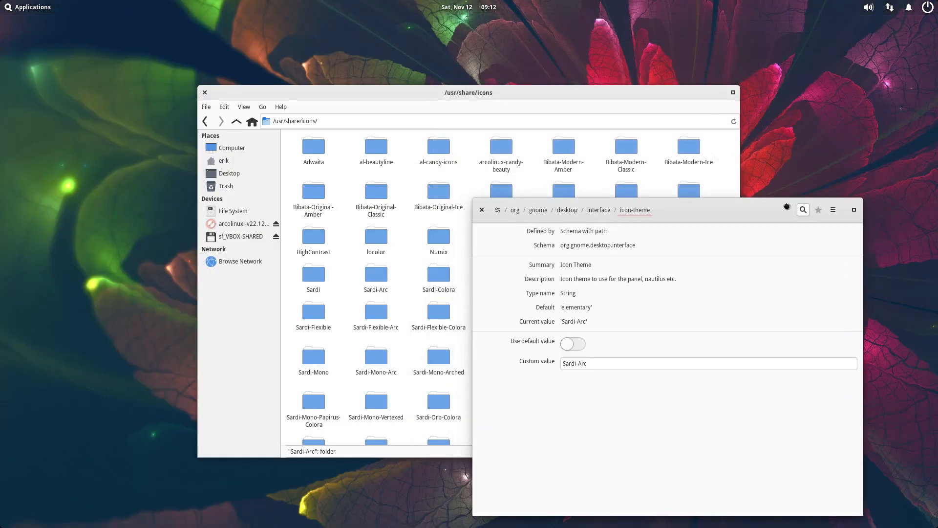
left_click(383, 67)
left_click_drag(383, 67, 288, 39)
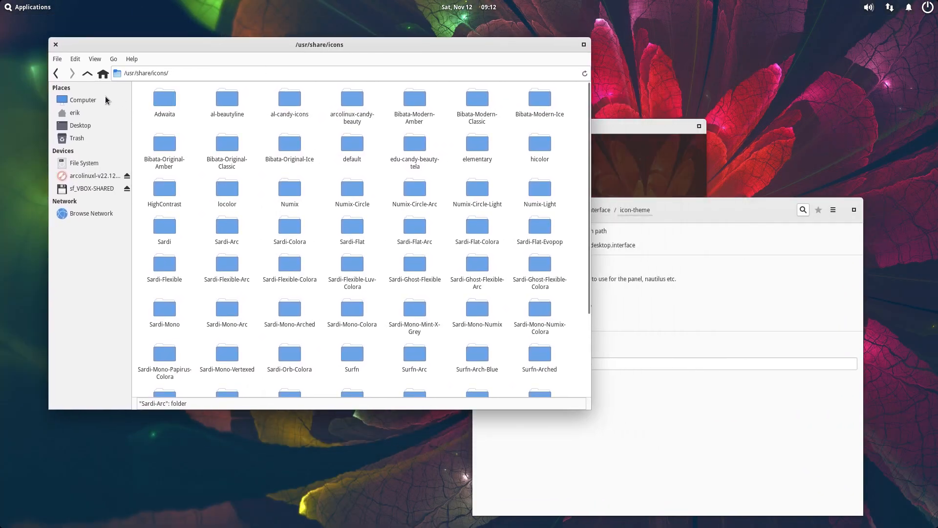
left_click(77, 115)
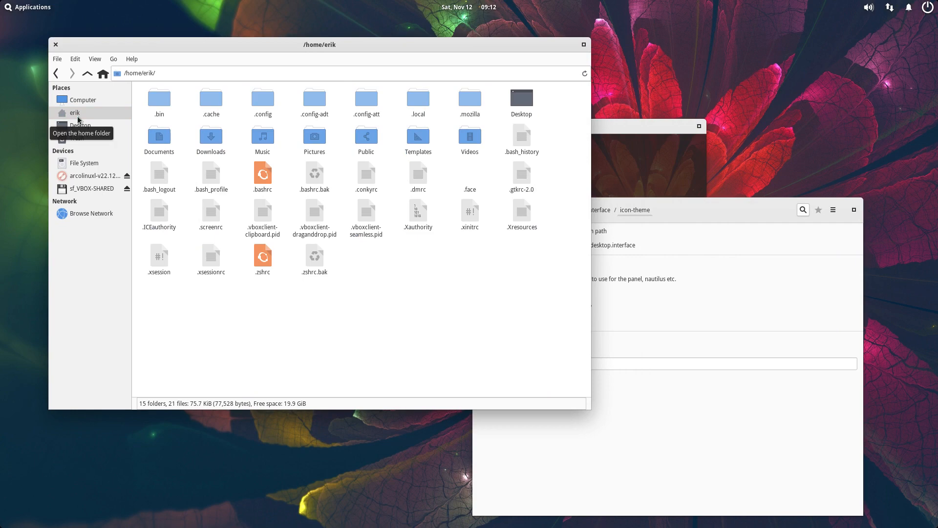
Go back to Dconf Editor's org.gnome.desktop.interface folder and reposition its restored window over the file manager
left_click(777, 330)
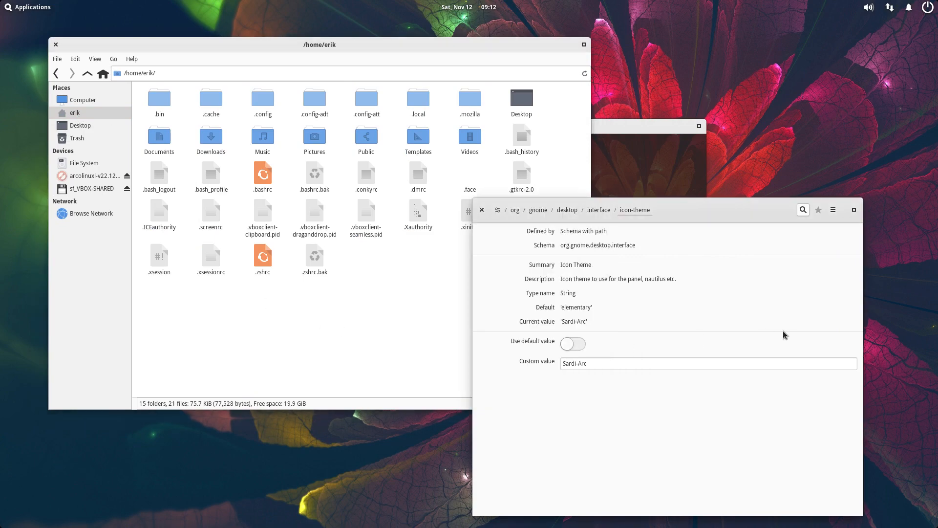
left_click(598, 215)
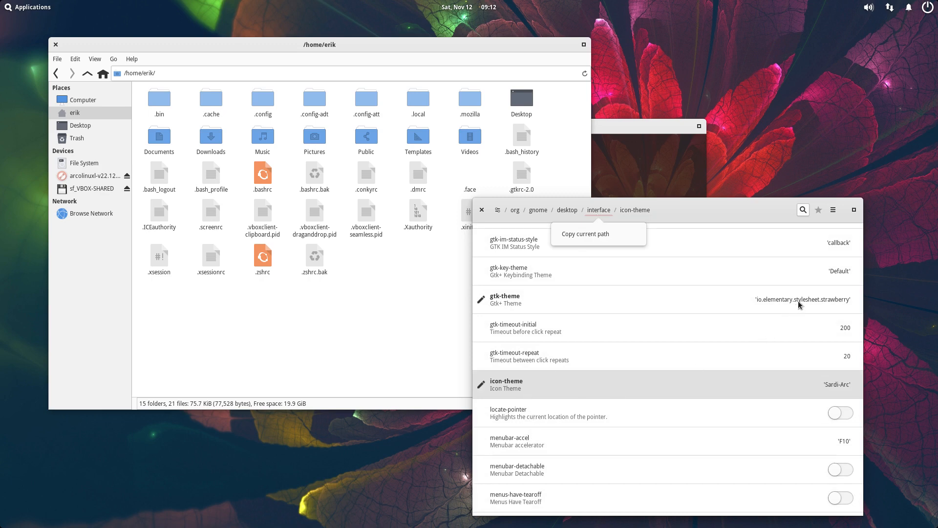
double_click(727, 210)
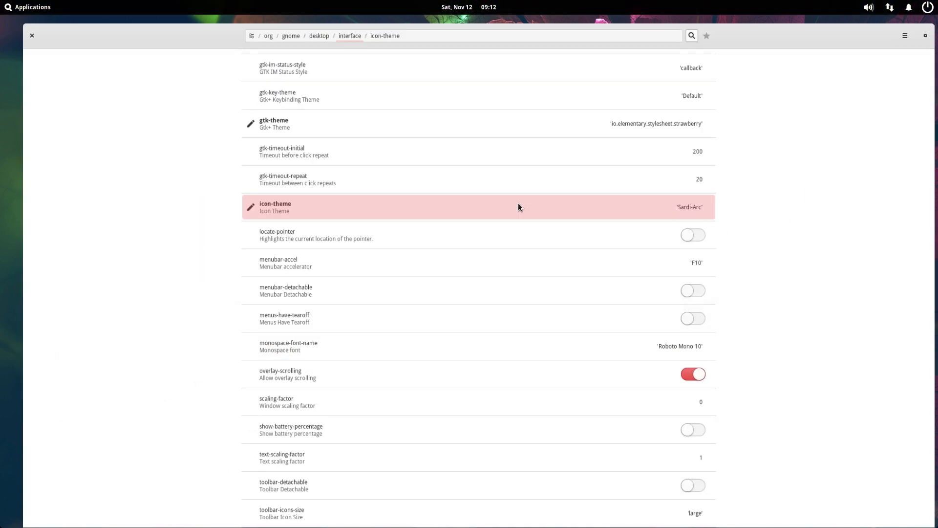
double_click(767, 23)
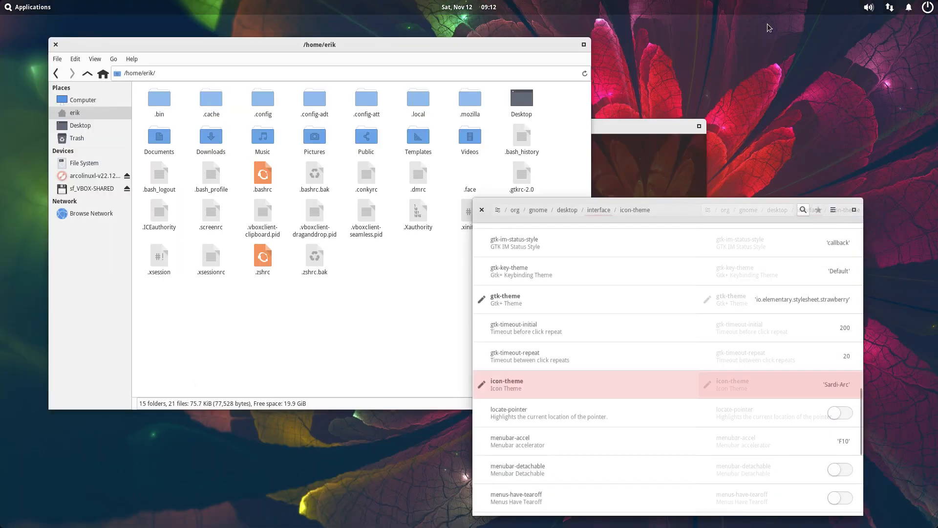
left_click_drag(699, 203, 604, 237)
double_click(603, 237)
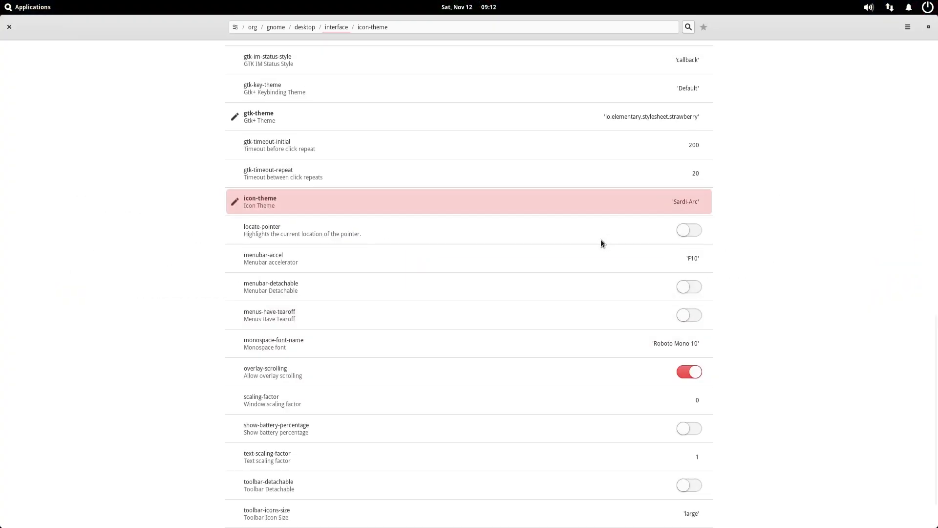
double_click(743, 26)
left_click_drag(626, 223, 557, 177)
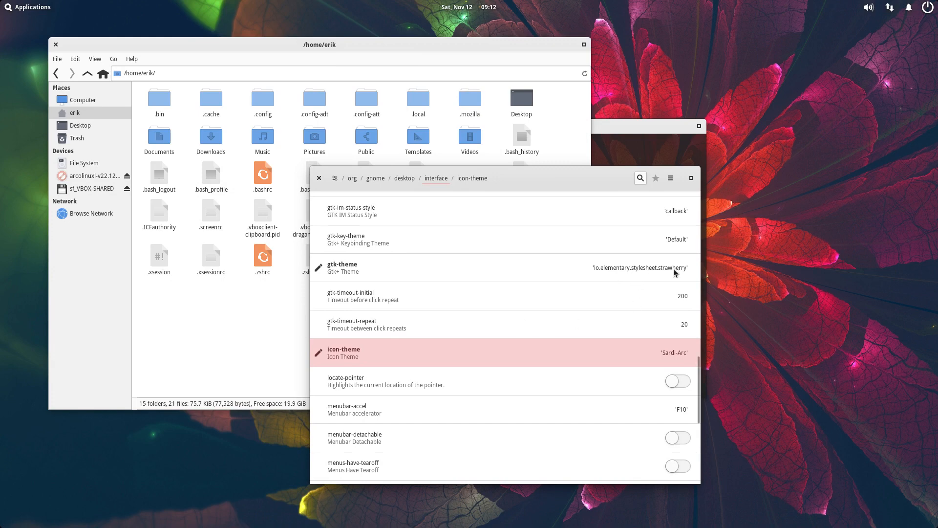
Open the gtk-theme key and apply Arc-Dark as its custom value
left_click(657, 275)
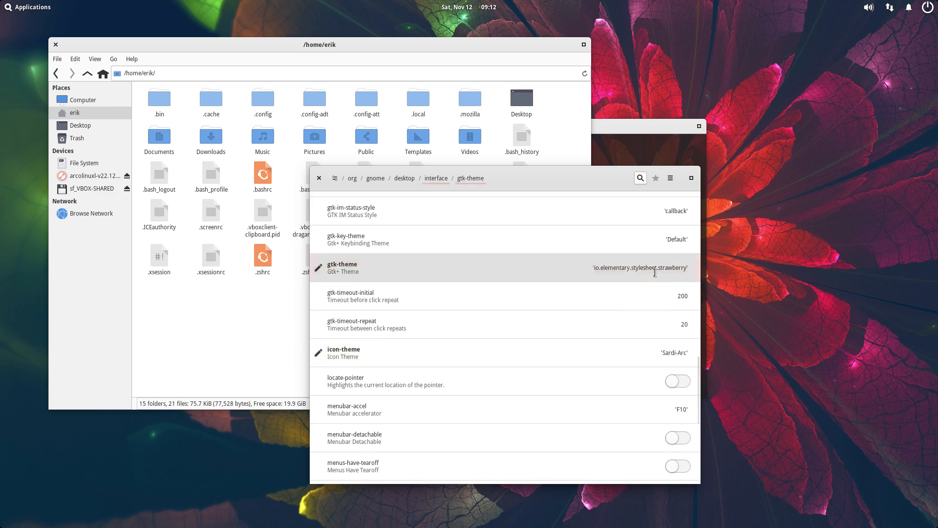
left_click(416, 313)
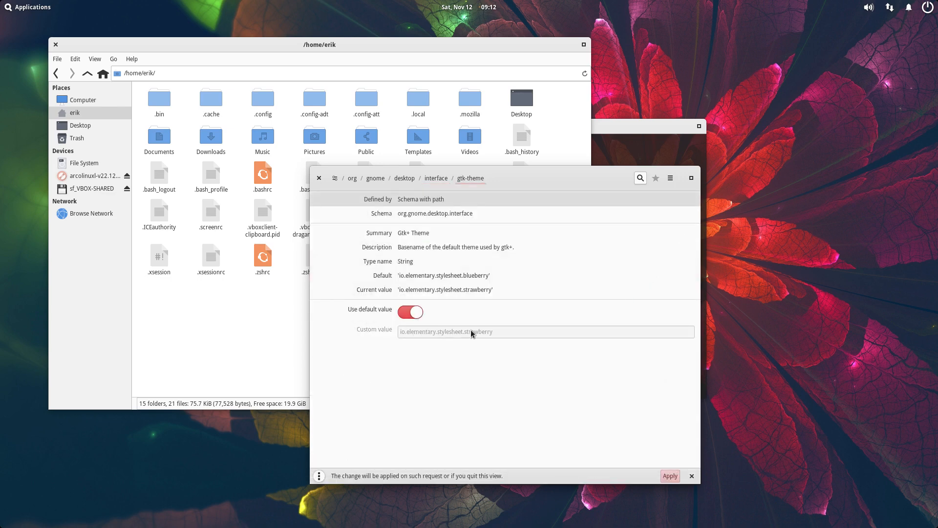
left_click(409, 314)
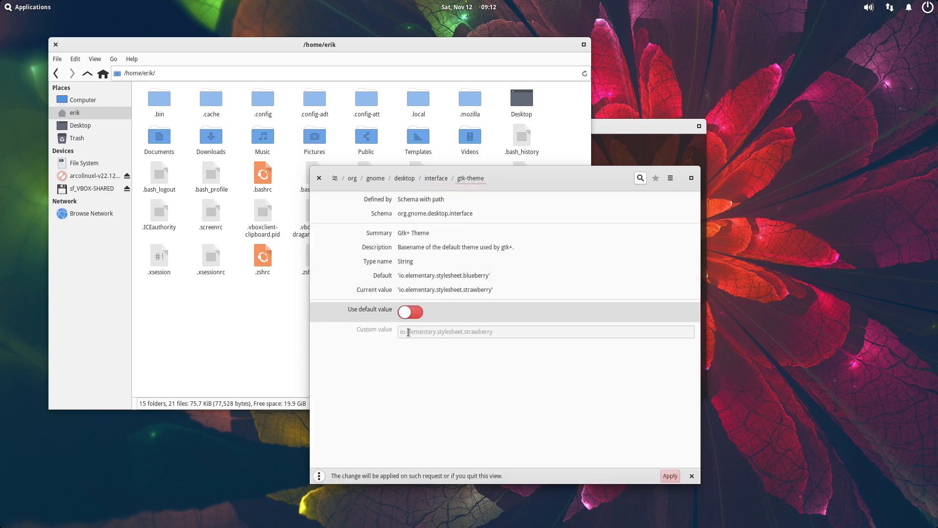
triple_click(410, 333)
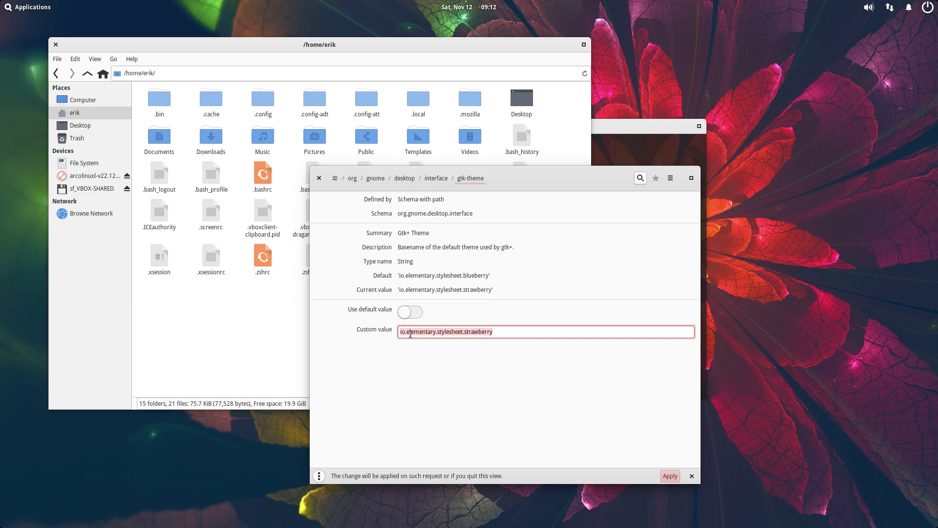
type("Arc-Dark")
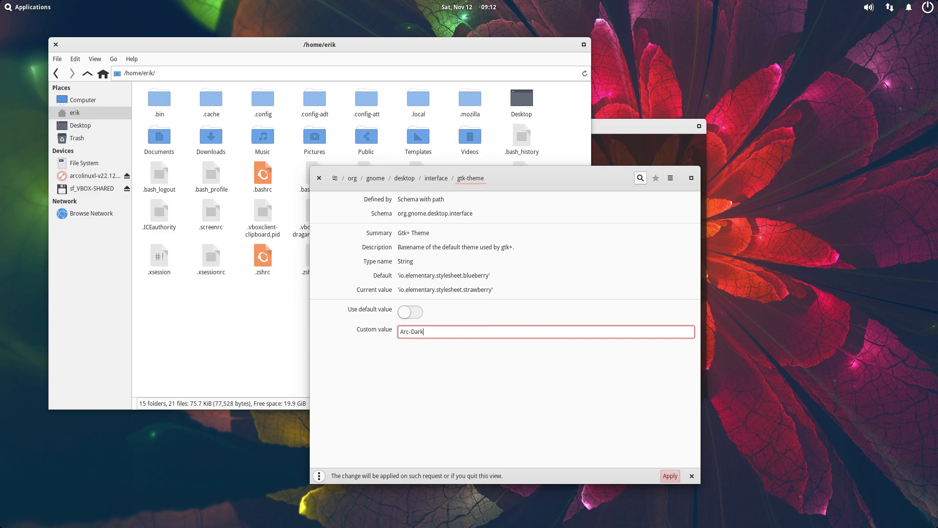
left_click(673, 479)
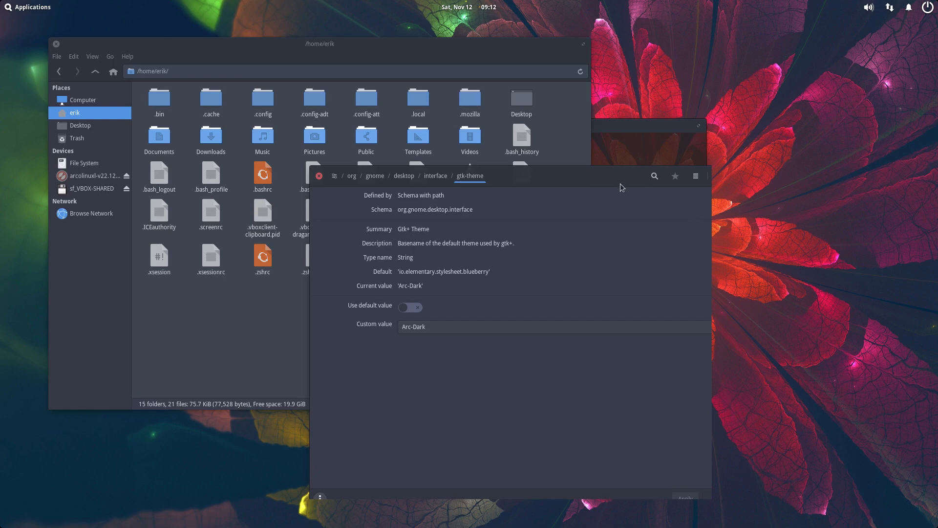
Move Dconf Editor away from the home folder's icons and examine the org.gnome.desktop.interface keys, including the monospace-font-name details
left_click_drag(621, 178, 797, 200)
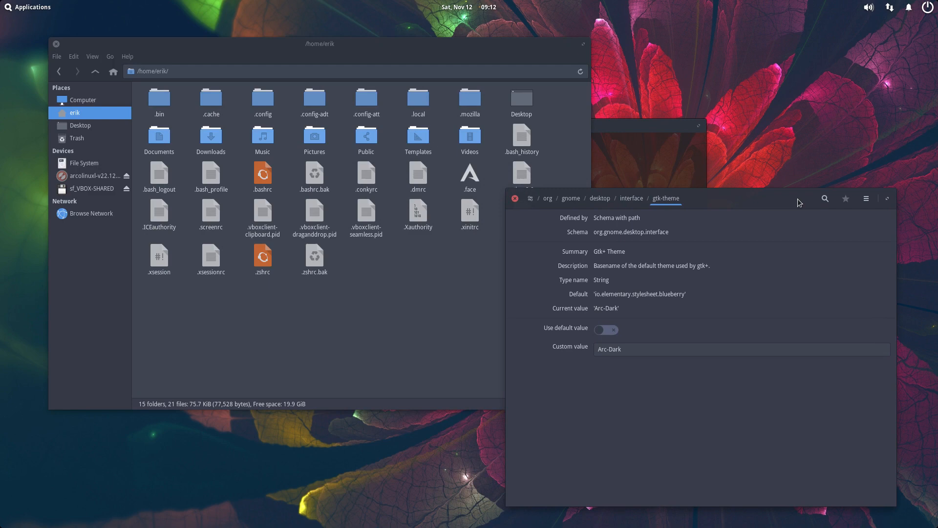
left_click(632, 202)
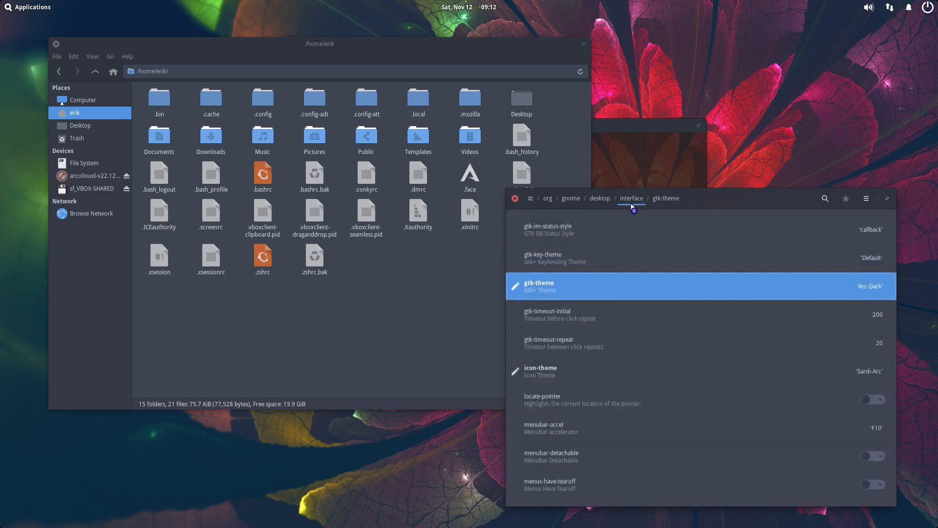
scroll(641, 307, "up", 1)
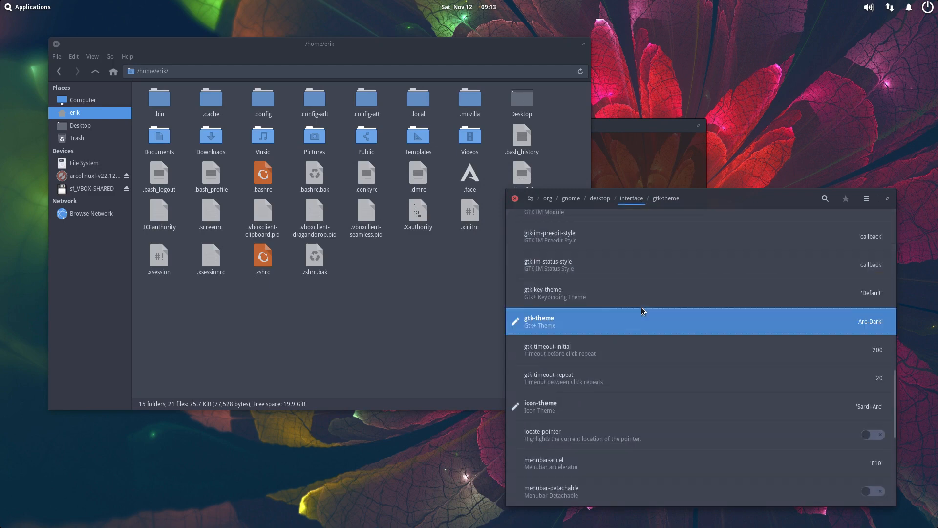
scroll(642, 308, "up", 3)
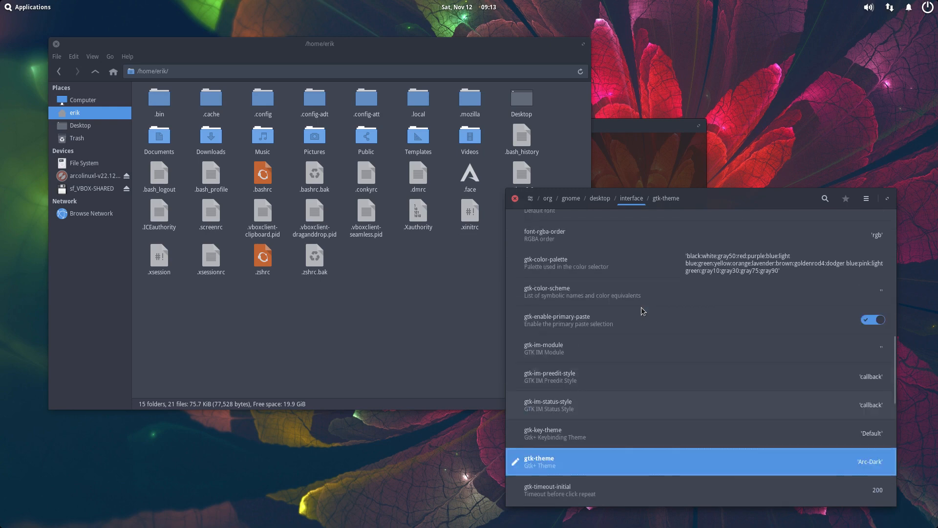
scroll(642, 308, "down", 5)
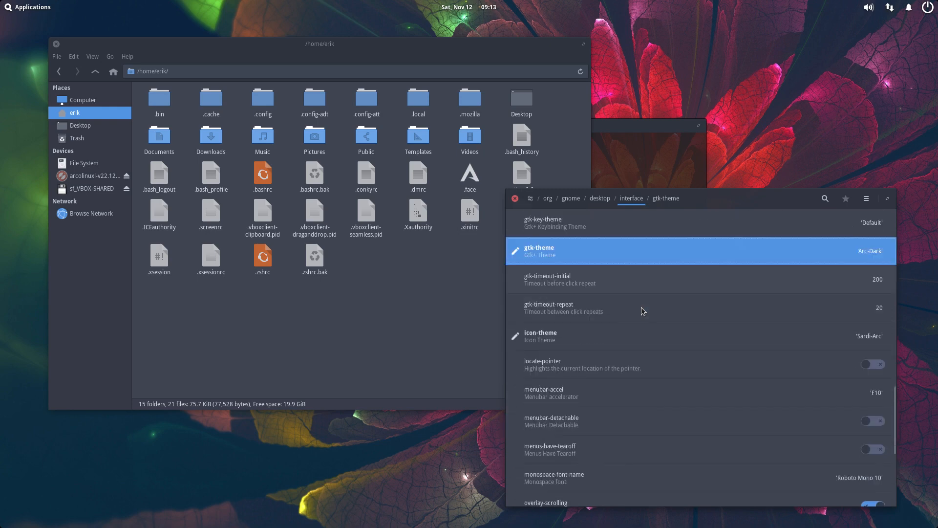
scroll(641, 308, "down", 3)
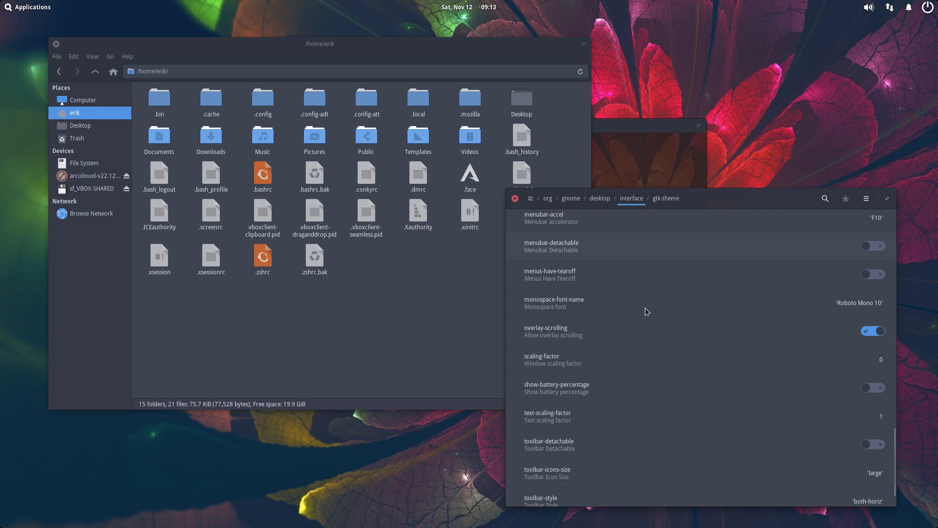
left_click(837, 312)
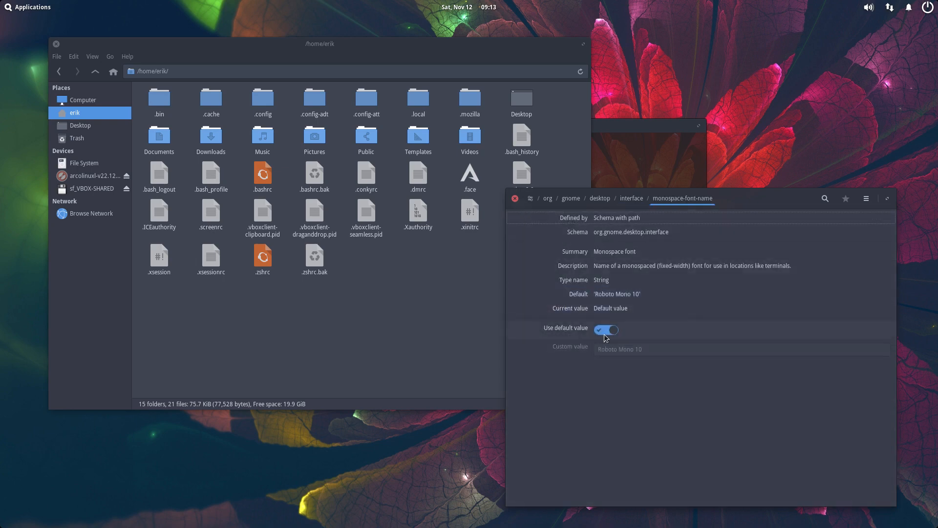
left_click(635, 200)
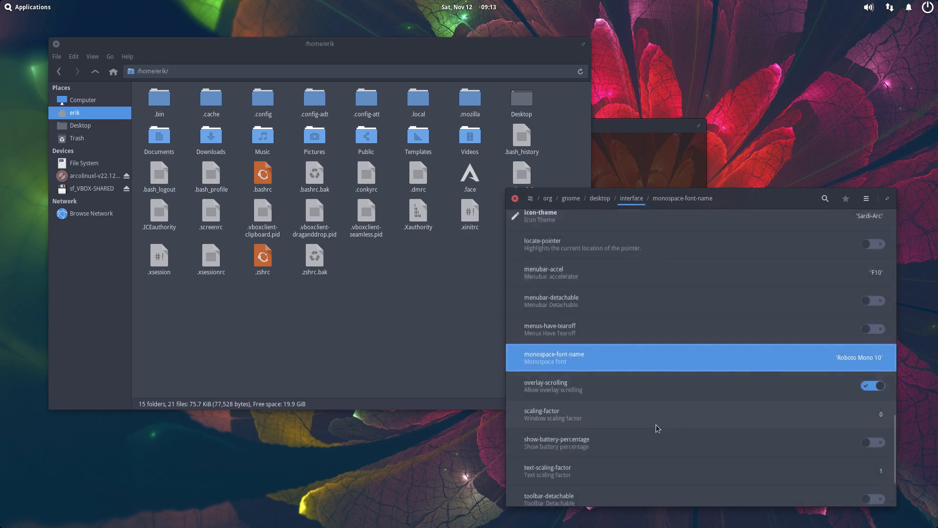
Review the remaining org.gnome.desktop.interface keys through toolkit-accessibility and return to the start of the list
scroll(656, 426, "down", 2)
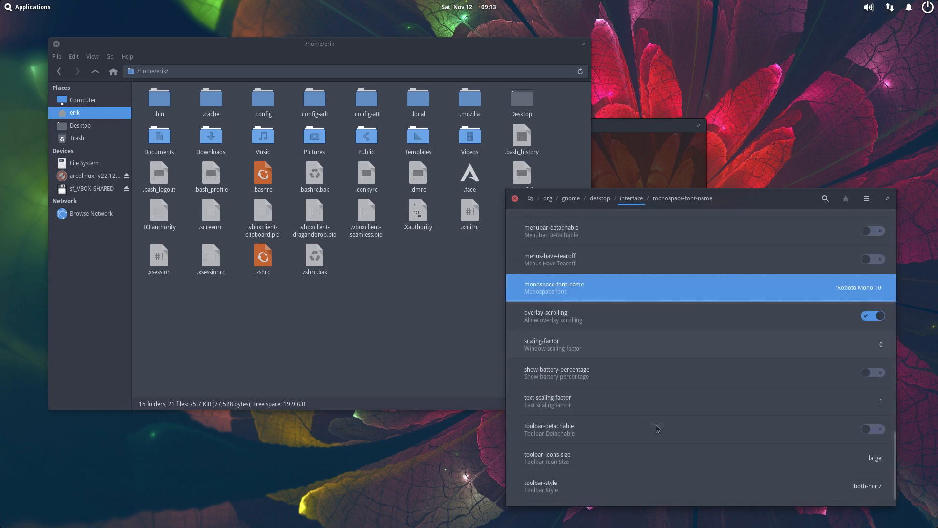
scroll(655, 424, "down", 1)
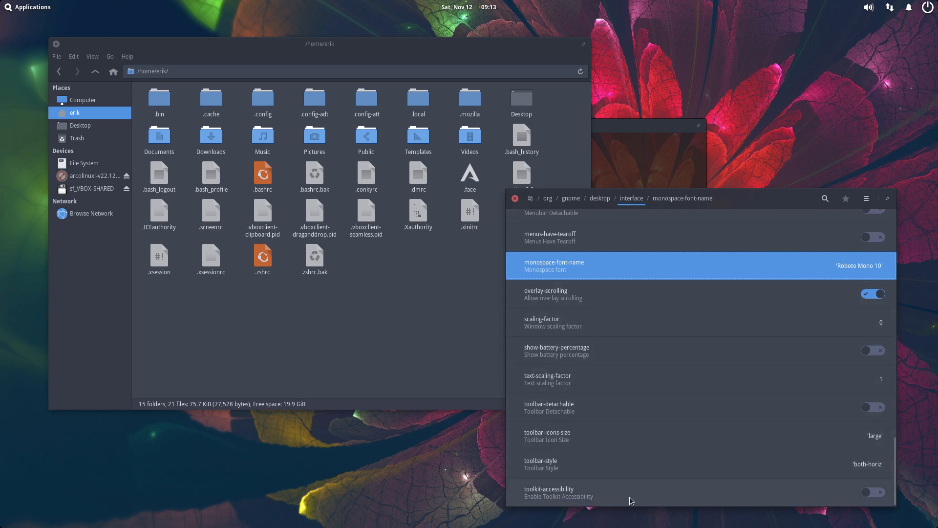
scroll(630, 493, "up", 4)
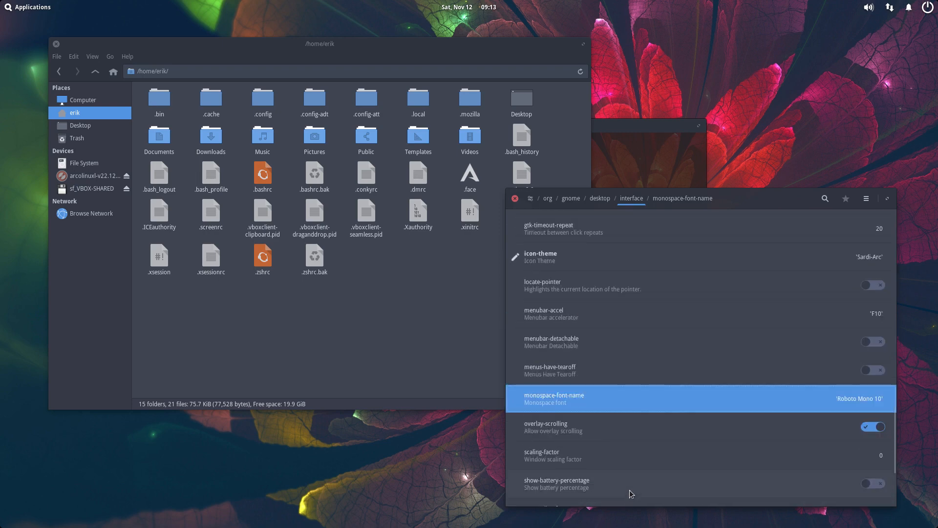
scroll(629, 490, "up", 9)
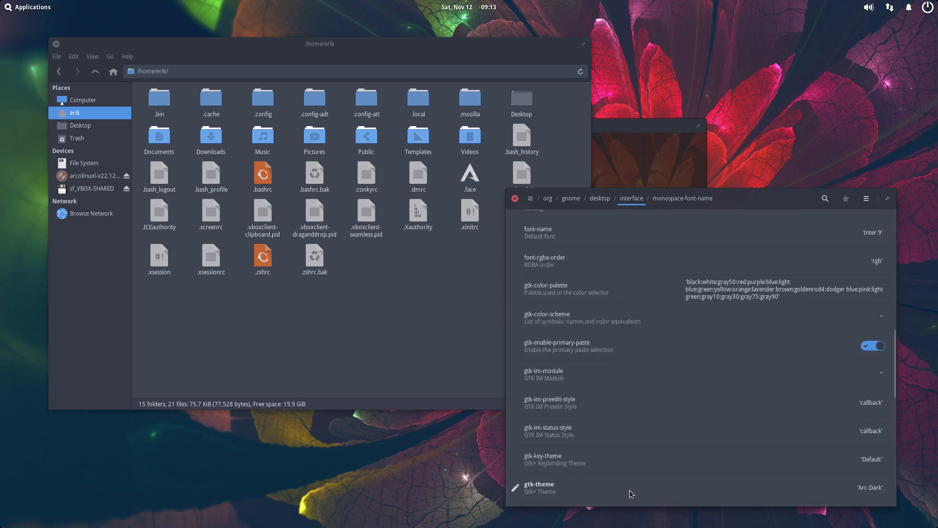
scroll(630, 490, "up", 15)
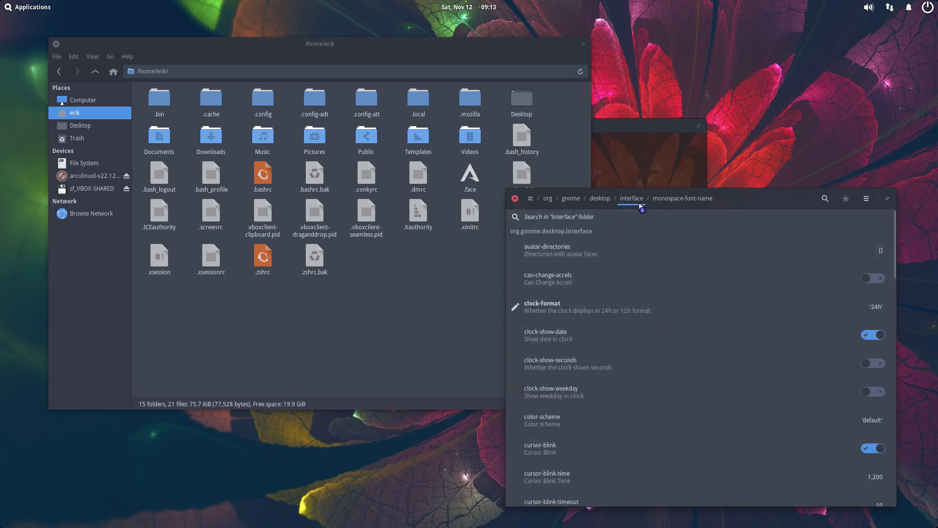
Set the picture-uri key in org.gnome.desktop.background to use its default value and apply the change
left_click(600, 198)
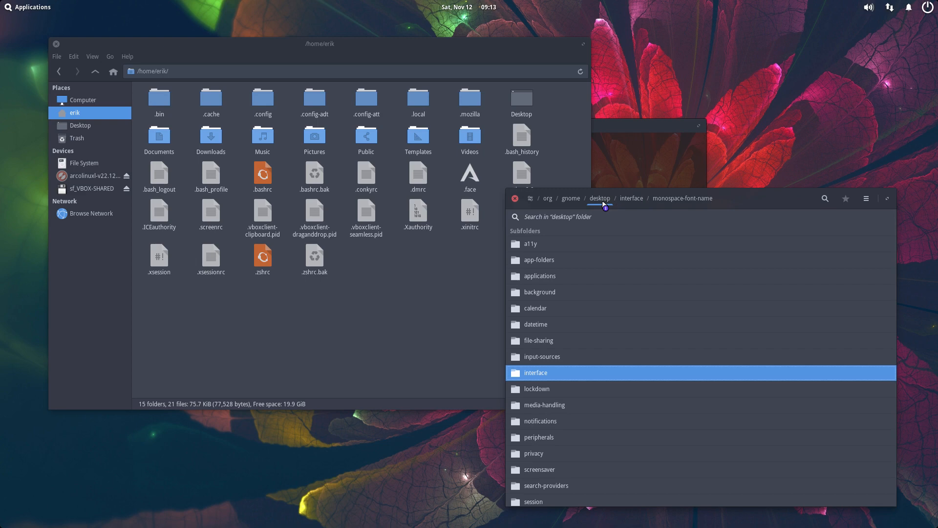
scroll(558, 446, "down", 3)
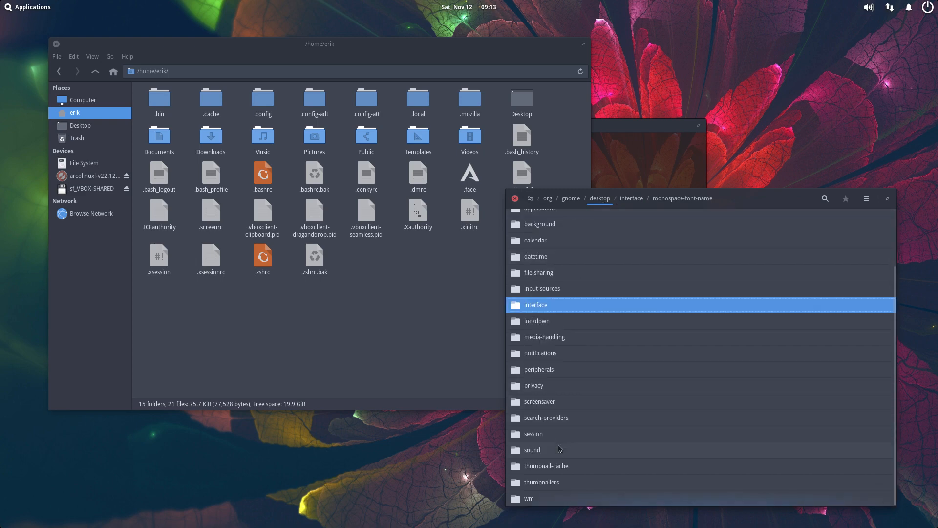
scroll(567, 487, "up", 3)
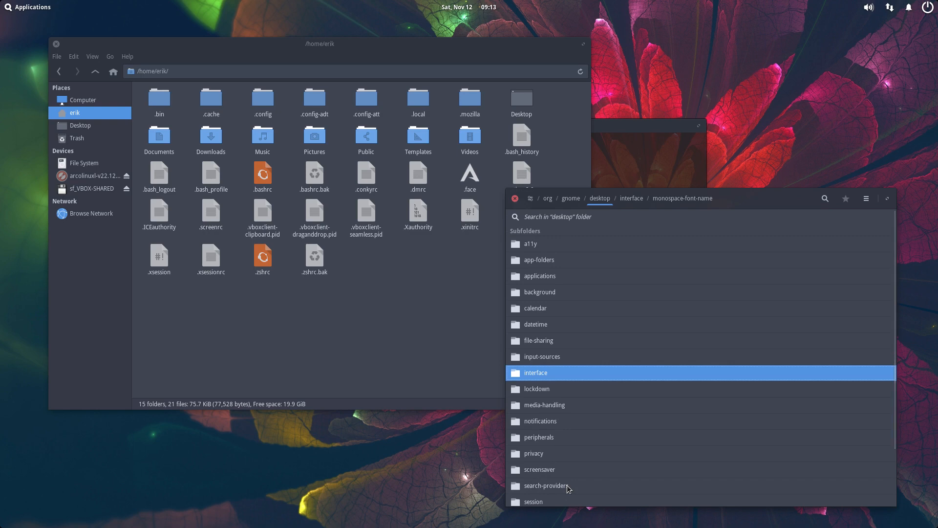
left_click(550, 295)
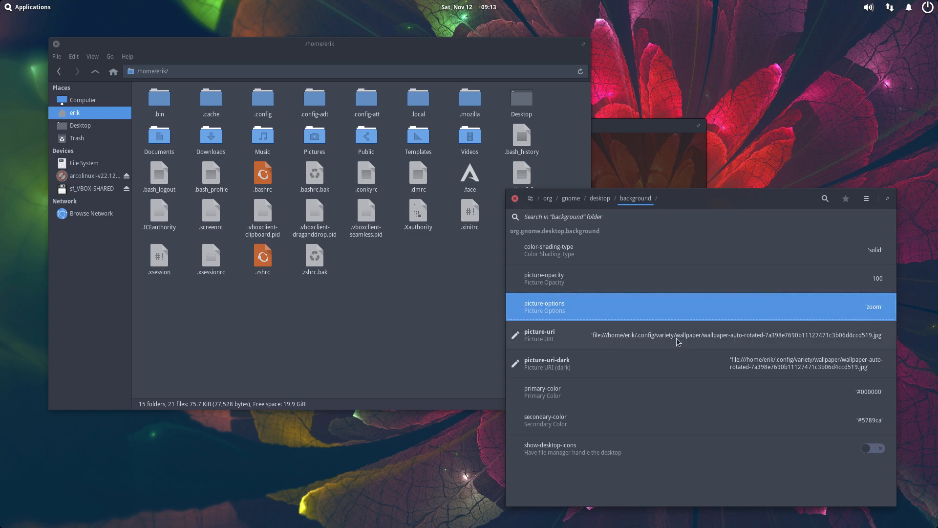
left_click(805, 345)
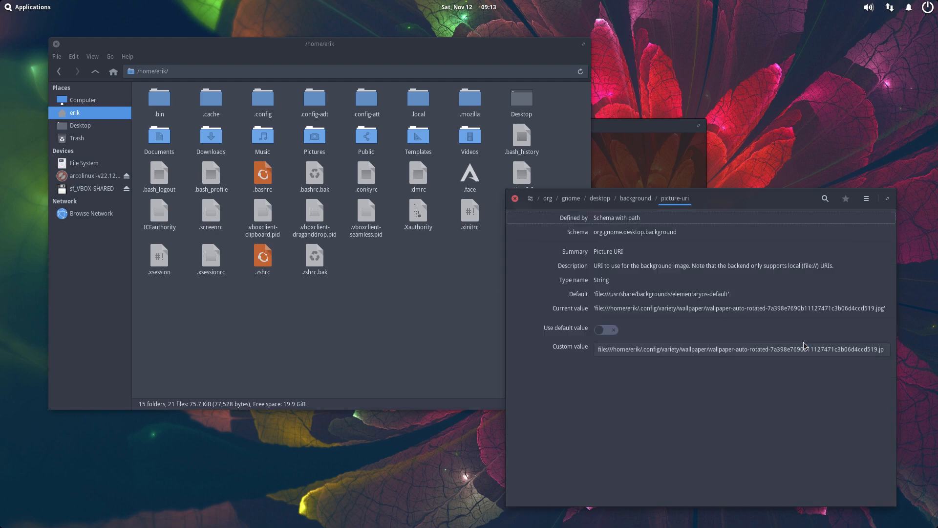
left_click(610, 334)
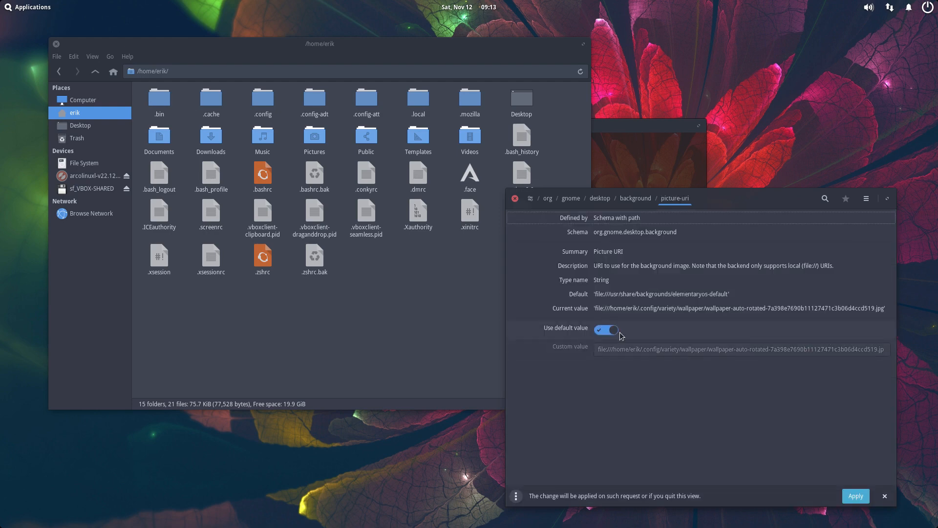
left_click(853, 496)
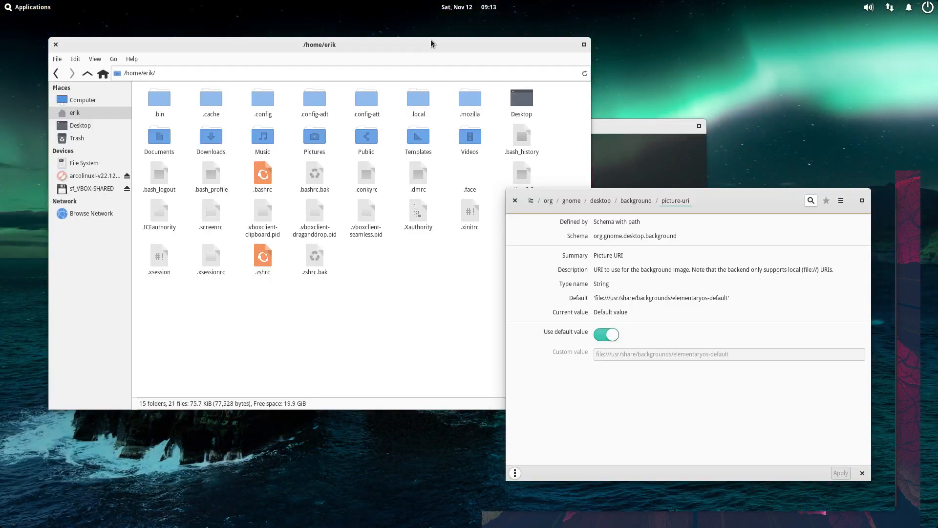
Reposition the home folder window and close both the terminal and Dconf Editor
mouse_move(429, 45)
left_mouse_down()
mouse_move(769, 80)
mouse_move(791, 397)
mouse_move(697, 448)
mouse_move(517, 131)
mouse_move(417, 38)
left_mouse_up()
left_click(705, 322)
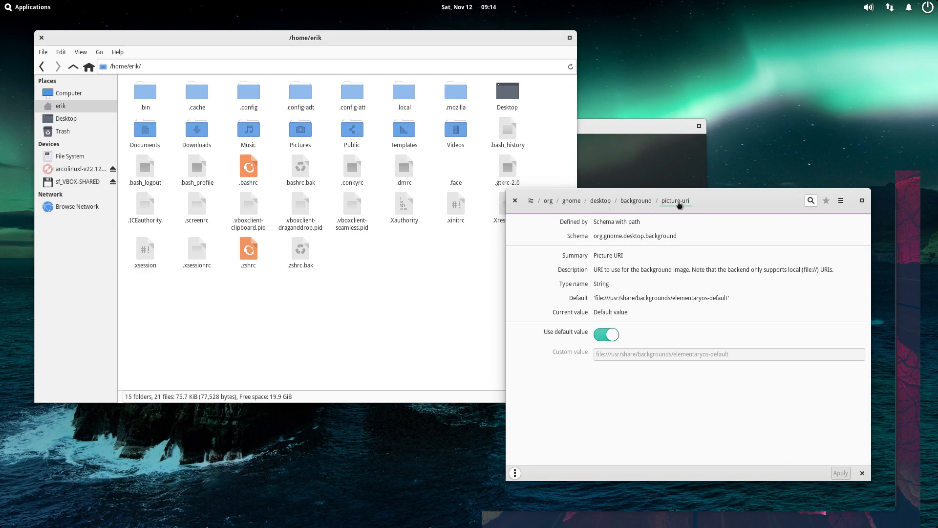
left_click(608, 156)
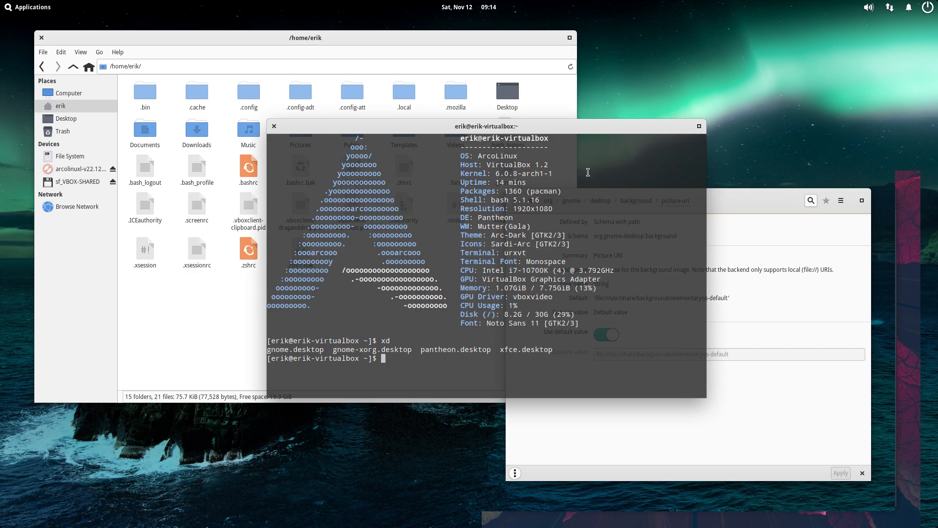
left_click(274, 126)
left_click_drag(336, 45, 437, 120)
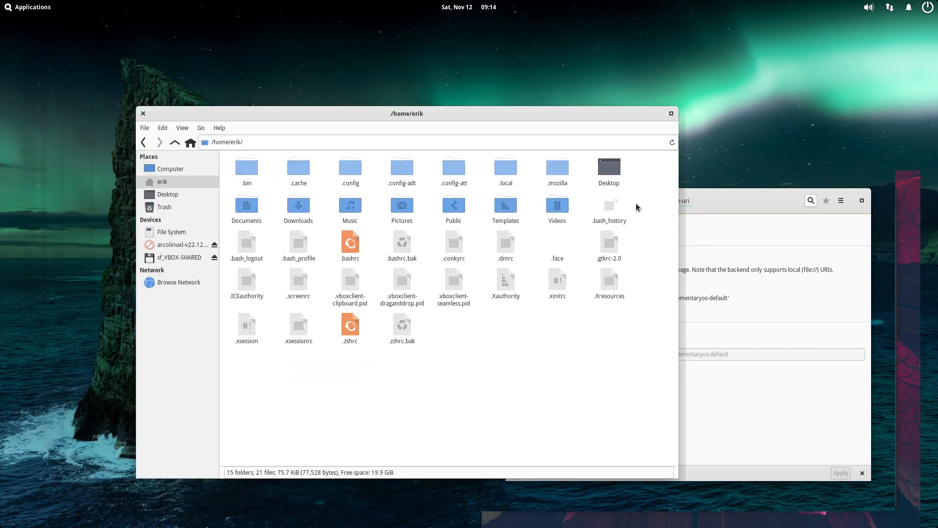
left_click(741, 203)
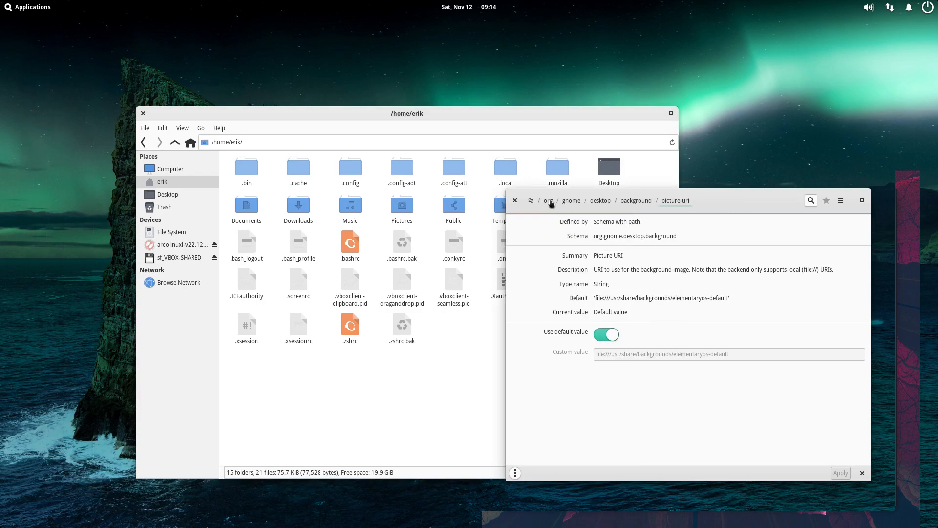
left_click(515, 201)
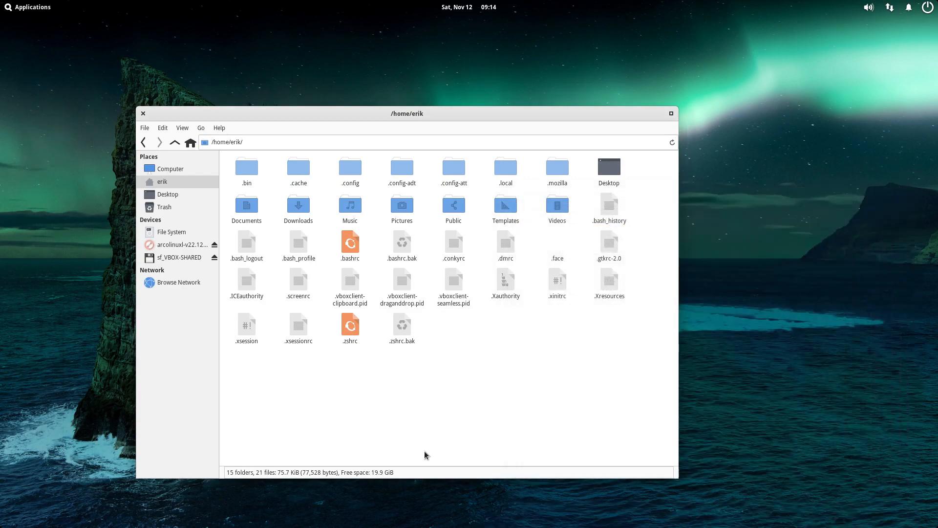
Find Dconf Editor among the applications using "dconf", relaunch it and start a settings search
left_click(30, 7)
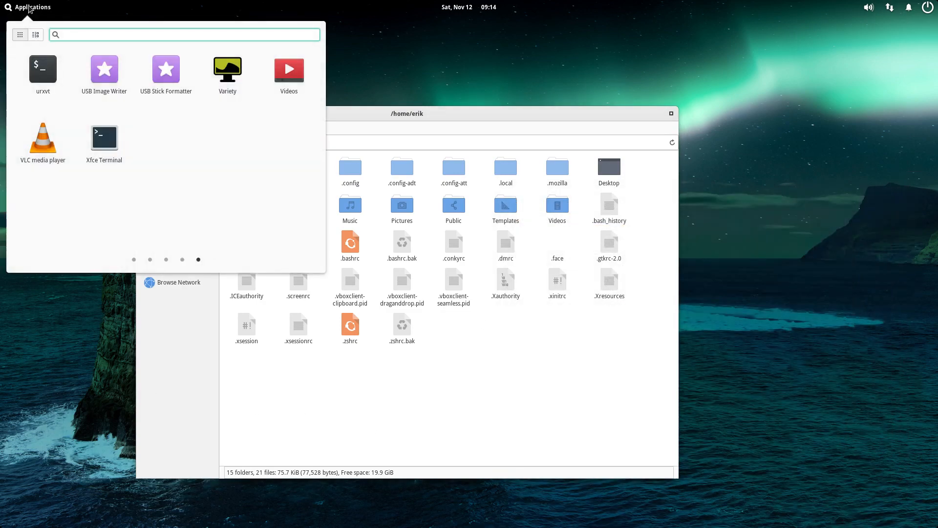
type("dconf")
key("Return")
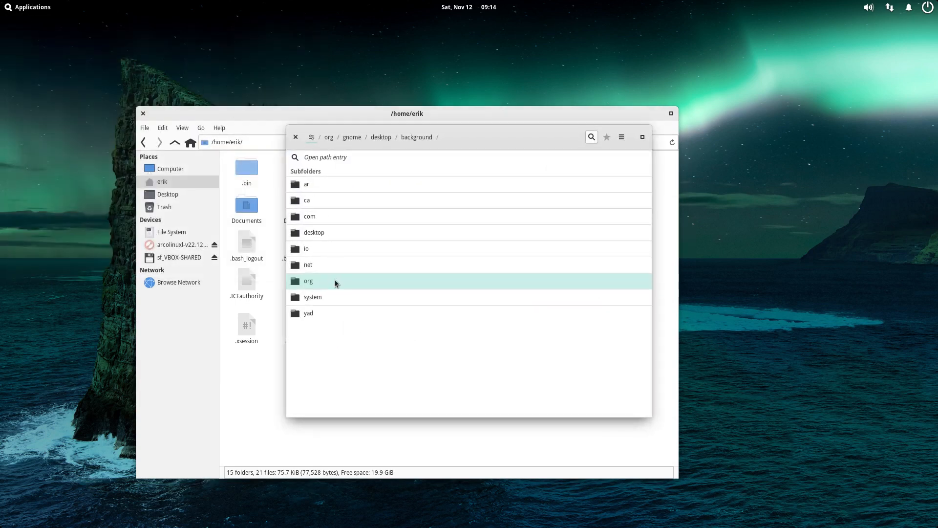
left_click(590, 139)
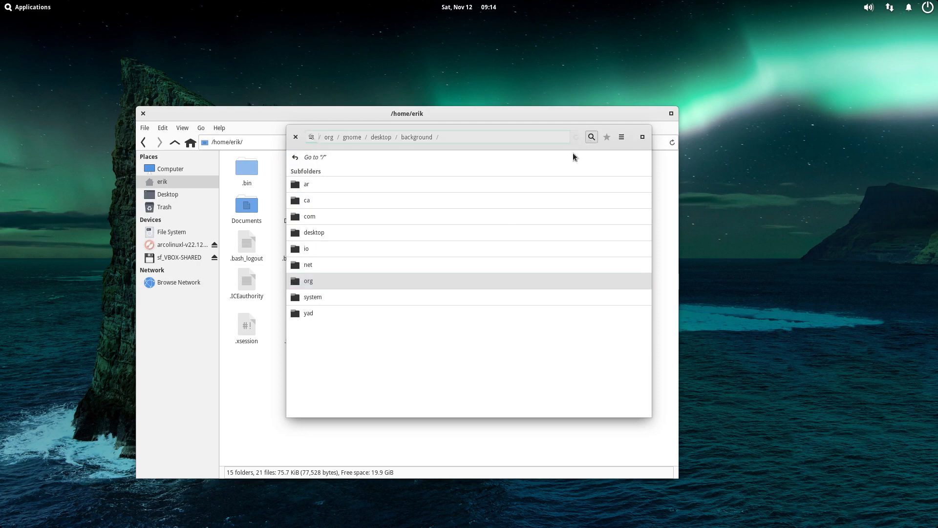
type("ba")
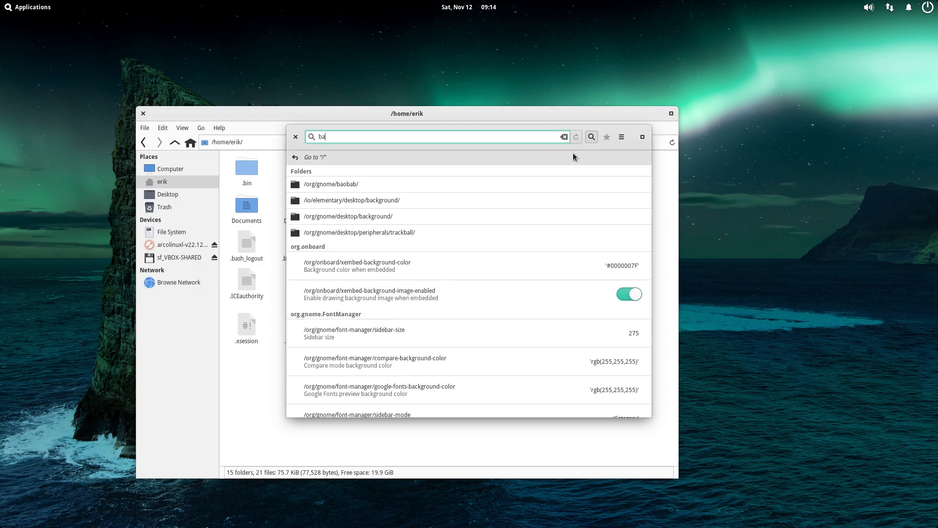
type("ckgrou")
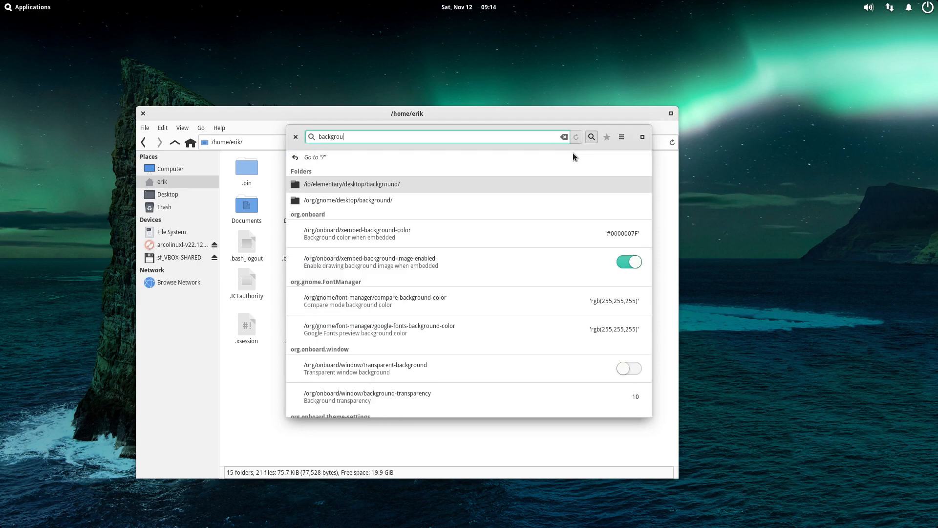
key("BackSpace")
key("BackSpace")
key("BackSpace")
key("BackSpace")
key("BackSpace")
key("BackSpace")
key("BackSpace")
key("BackSpace")
key("BackSpace")
Search the settings for "theme" and open the /org/gnome/desktop/interface/gtk-theme key
type("the")
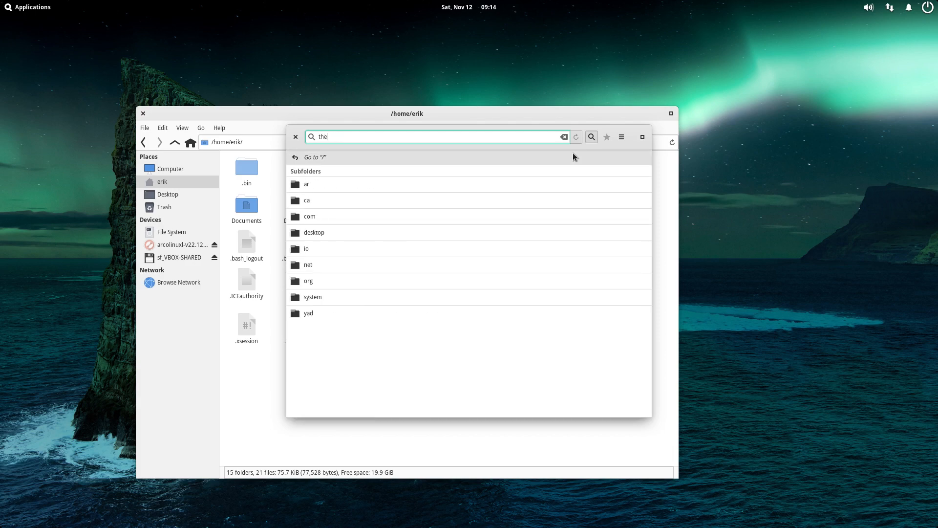
type("me")
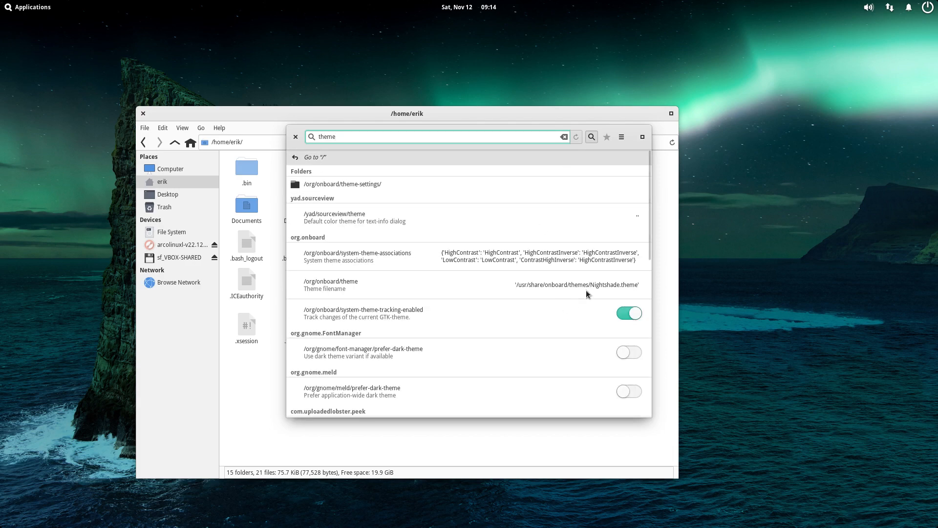
scroll(575, 321, "down", 4)
scroll(575, 321, "down", 2)
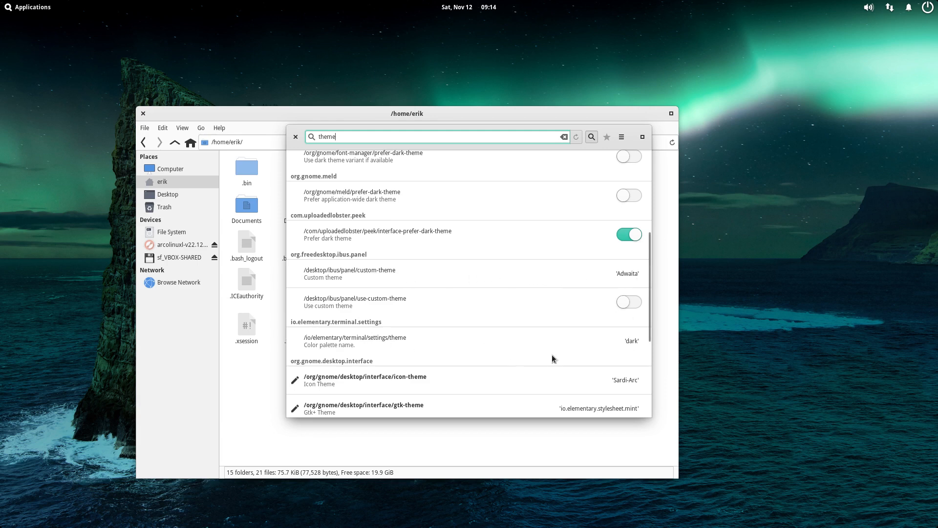
scroll(529, 360, "down", 2)
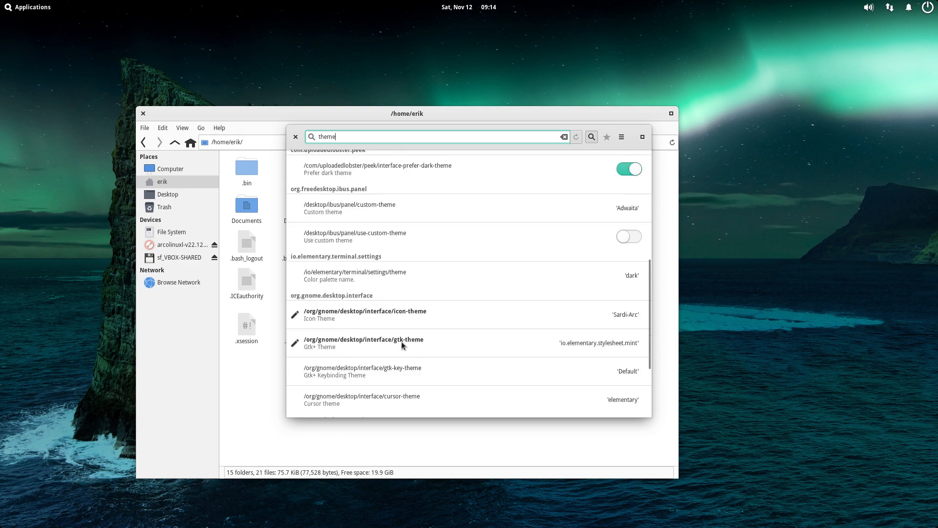
left_click(402, 344)
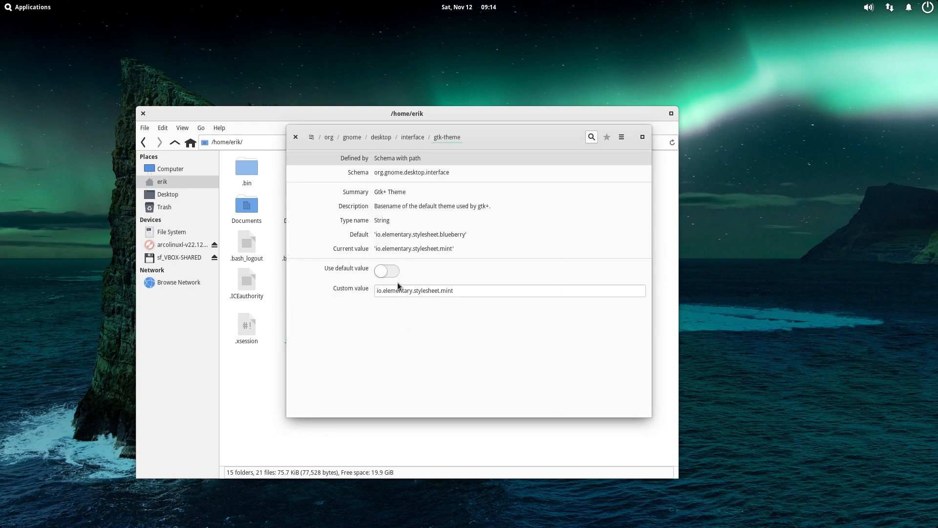
Apply Arc-Dark as the gtk-theme custom value, move Dconf Editor aside and bring the home folder window forward
left_click_drag(465, 291, 341, 292)
type("Arc")
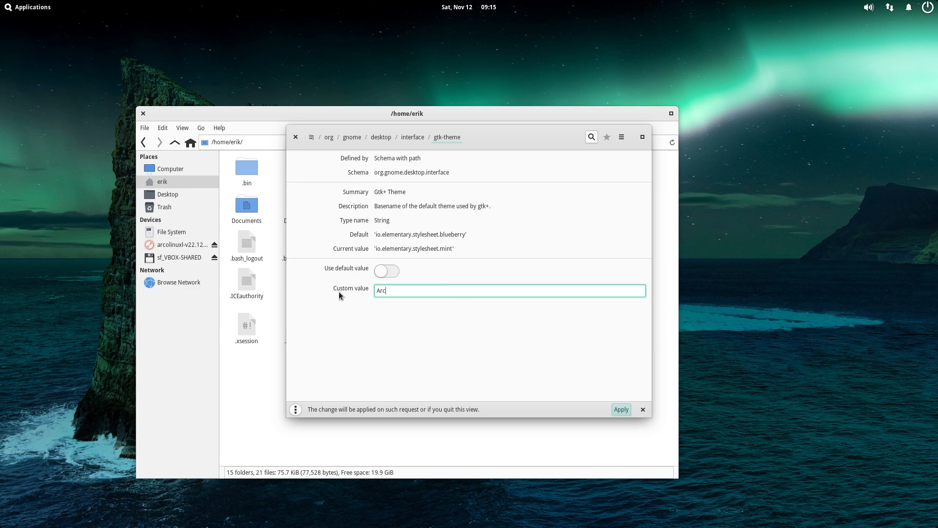
type("-Dark")
key("Return")
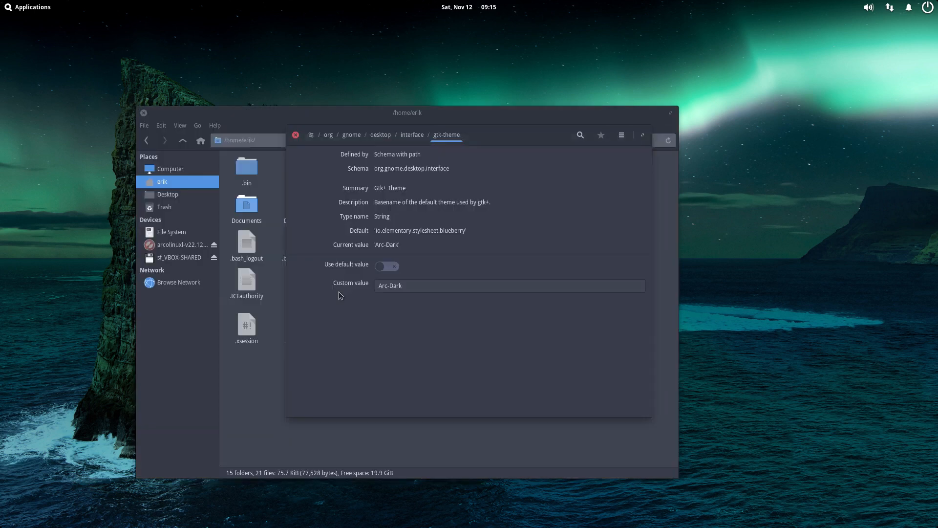
left_click_drag(492, 142, 755, 59)
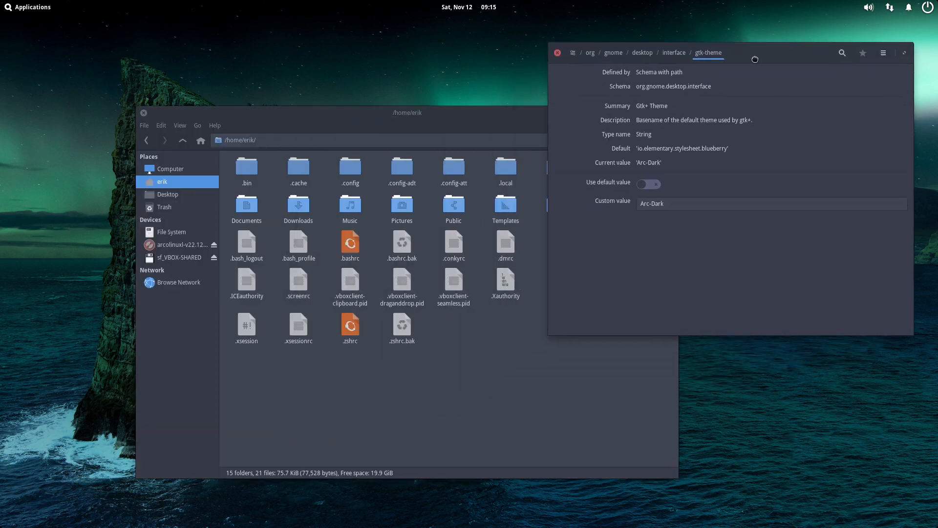
left_click(512, 124)
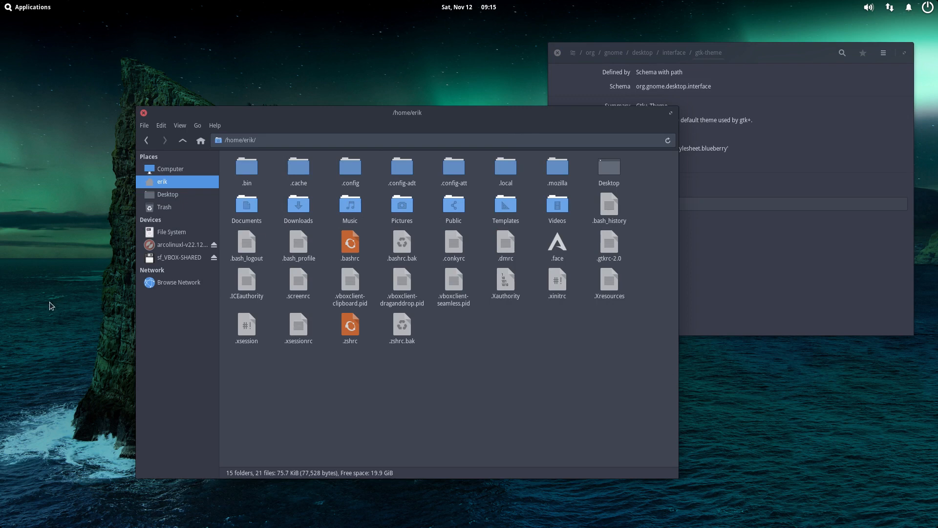
Open a urxvt terminal and install the packages with "sudo pacman -S feh nitrogen", entering the account password and accepting the installation
left_click(29, 8)
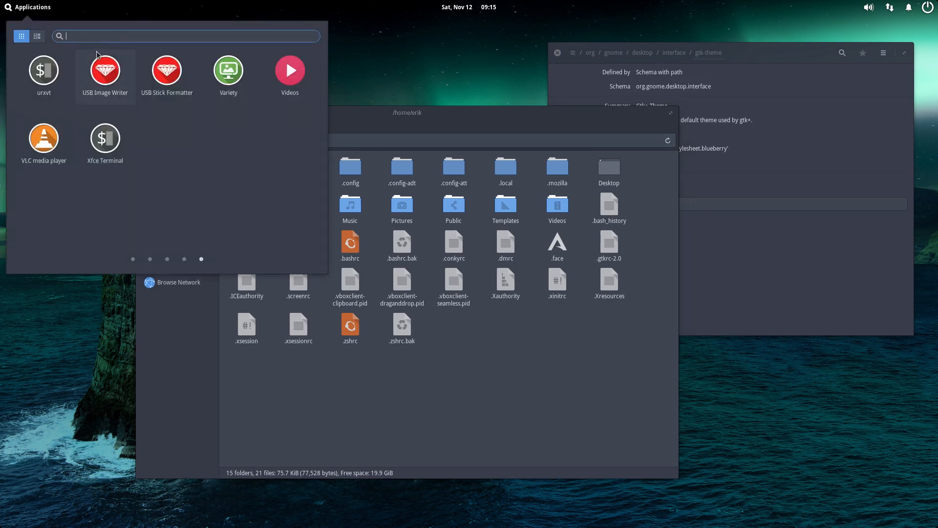
left_click(44, 70)
type("sudo pacman -S ")
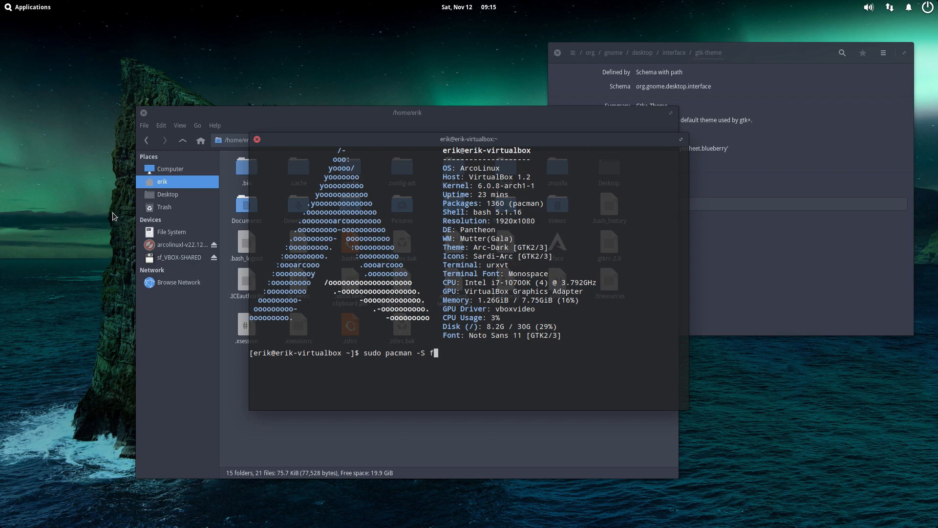
type("feh nitrogen")
key("Return")
type("***")
key("Return")
key("Return")
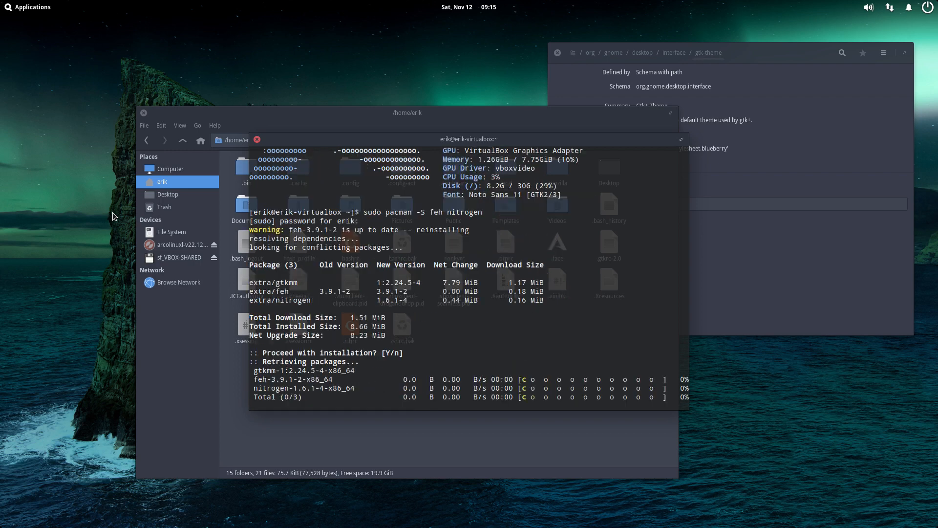
Launch the wallpaper tool with the command "nitrogen" in the terminal
type("nitroe")
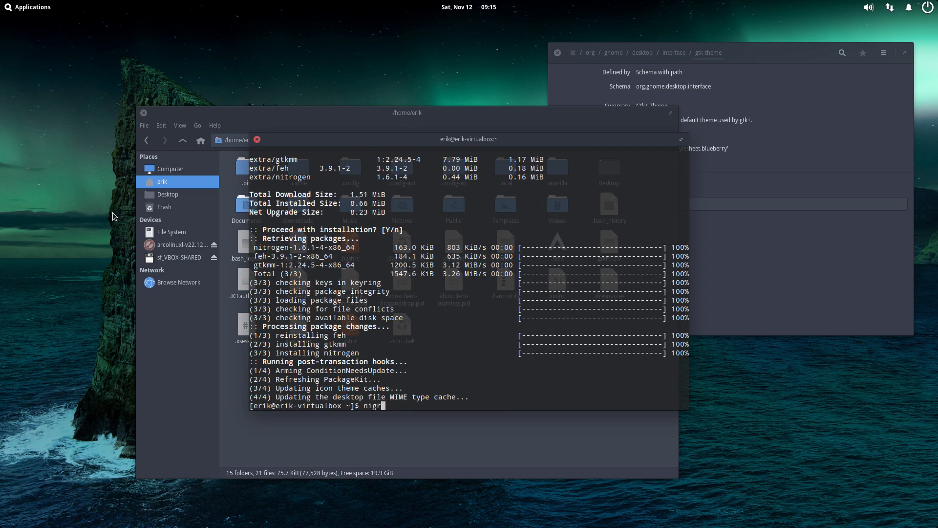
key("BackSpace")
type("gen")
key("Return")
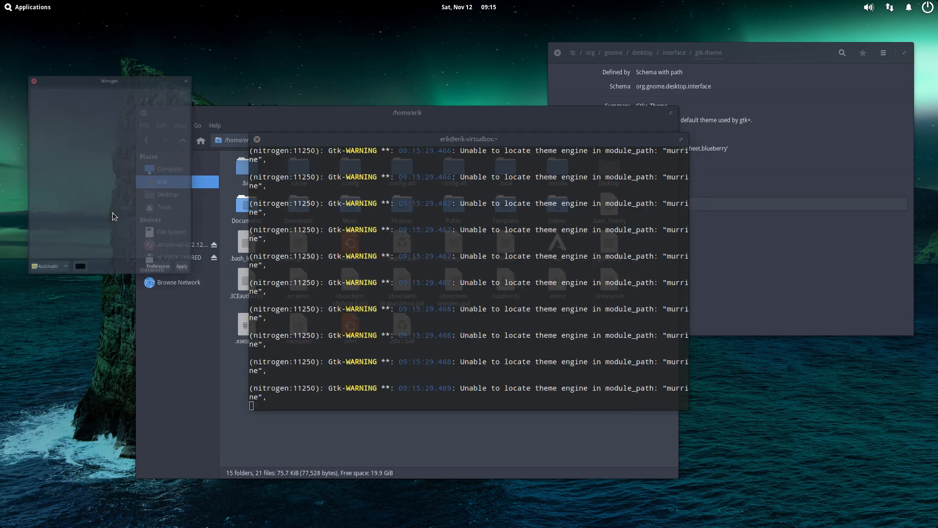
left_click(42, 265)
left_click(42, 266)
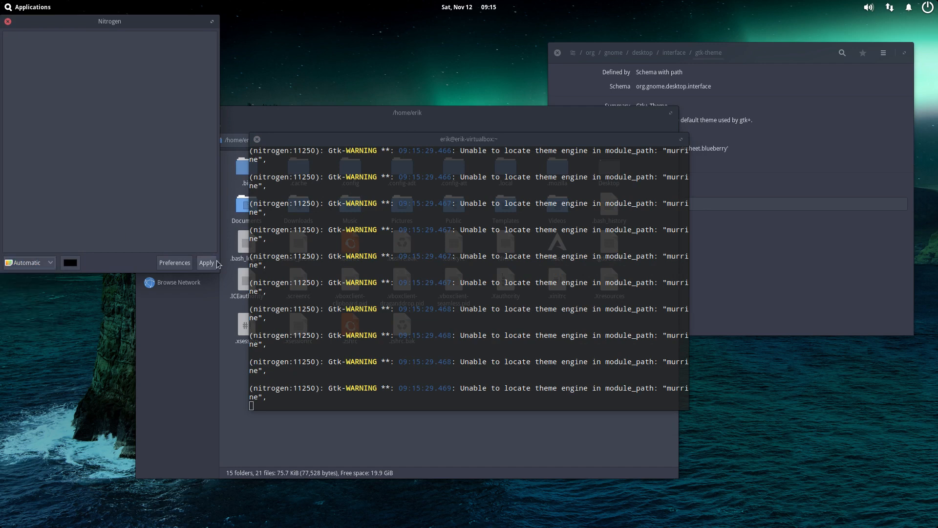
Add /usr/share/backgrounds as an image directory in Nitrogen's preferences and confirm the change
left_click(175, 263)
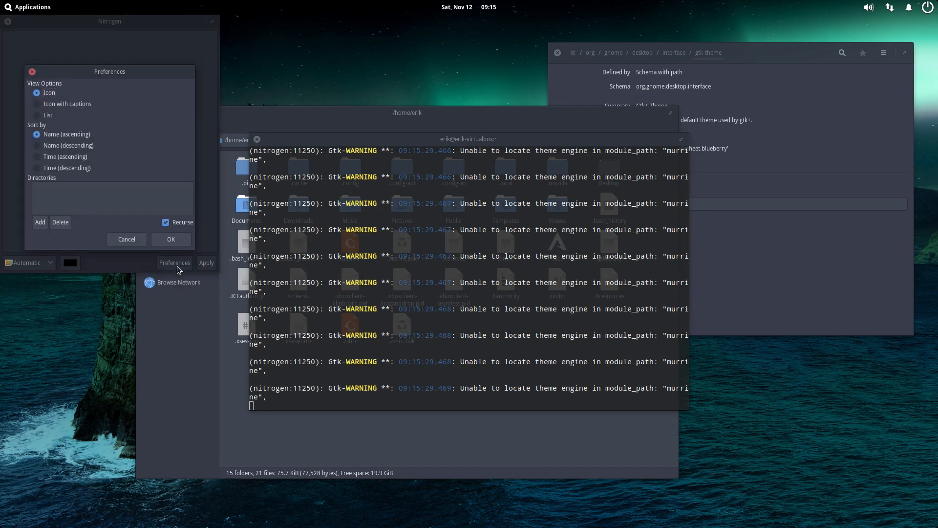
left_click(44, 224)
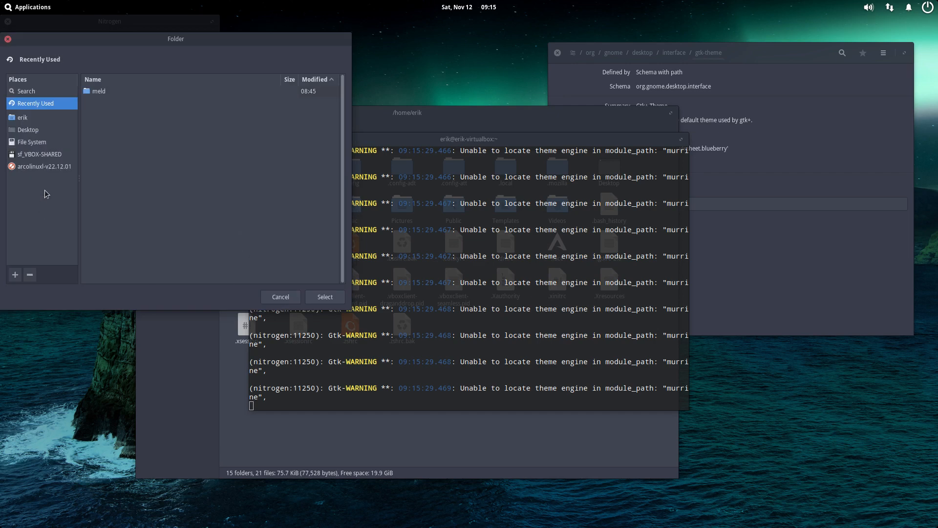
left_click(35, 142)
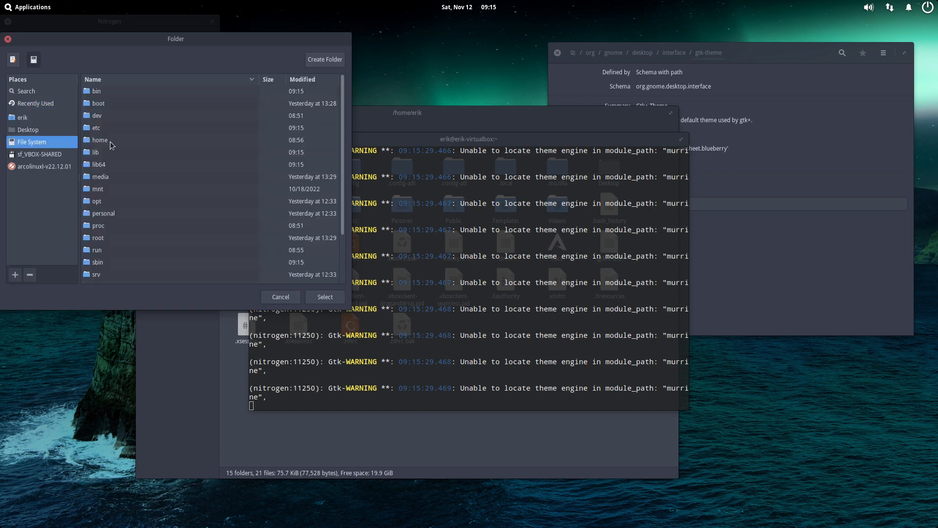
scroll(115, 204, "down", 3)
double_click(104, 253)
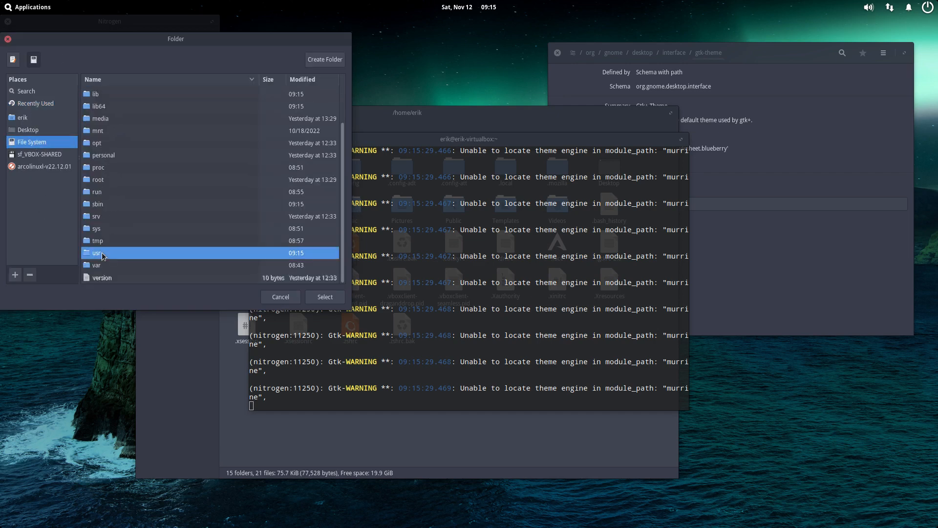
left_click(106, 203)
double_click(105, 202)
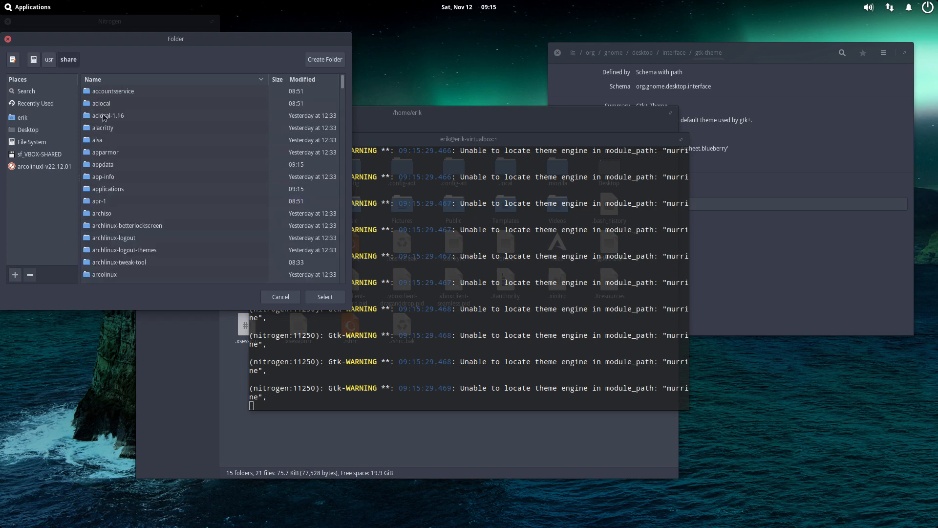
double_click(109, 251)
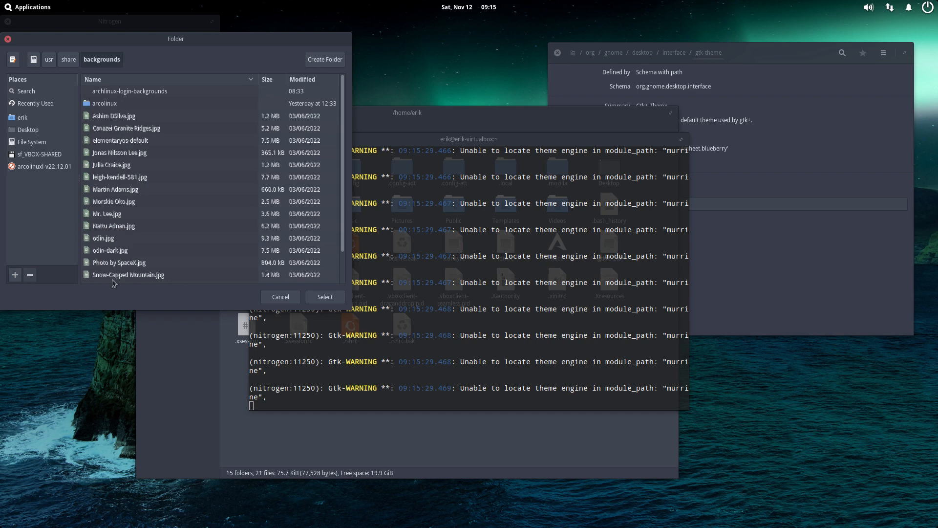
left_click(335, 296)
left_click(171, 238)
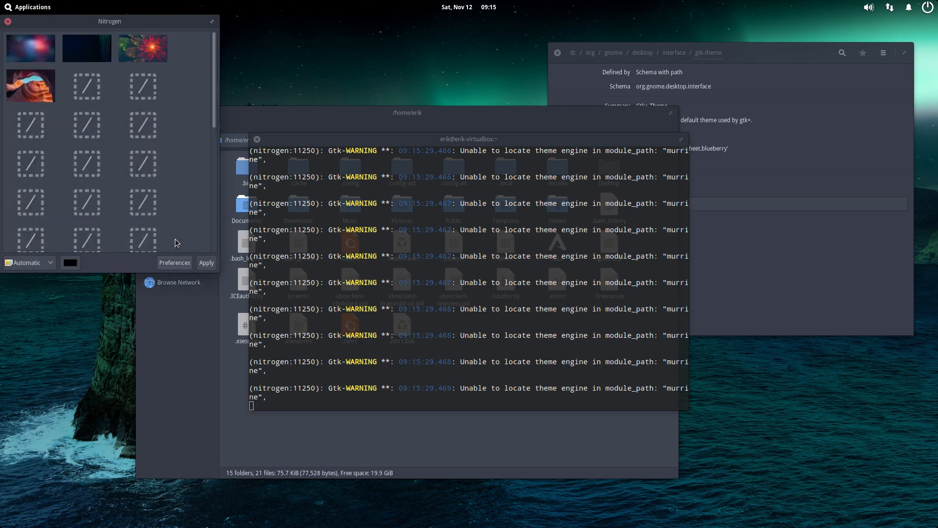
Move the Nitrogen window clear of the desktop's edge and try to apply one of its images as the wallpaper
left_click_drag(131, 25, 432, 79)
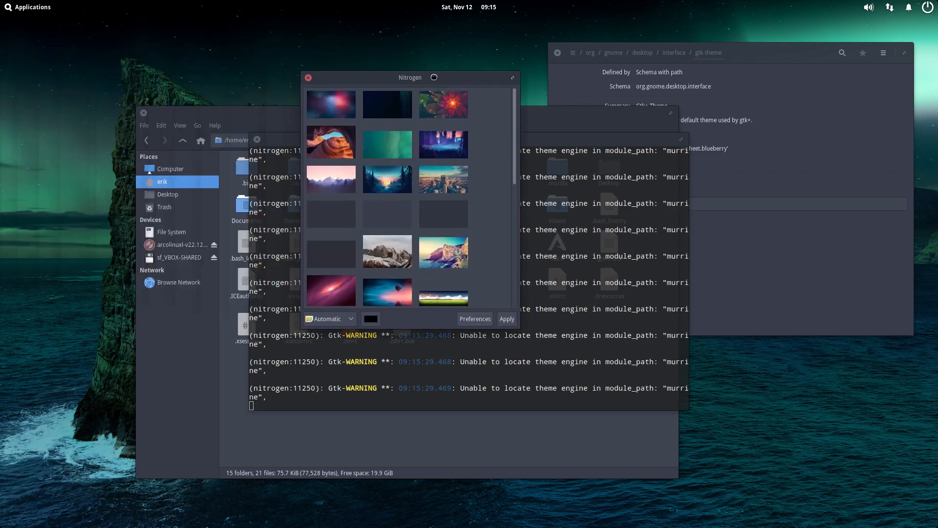
double_click(434, 78)
left_click(274, 147)
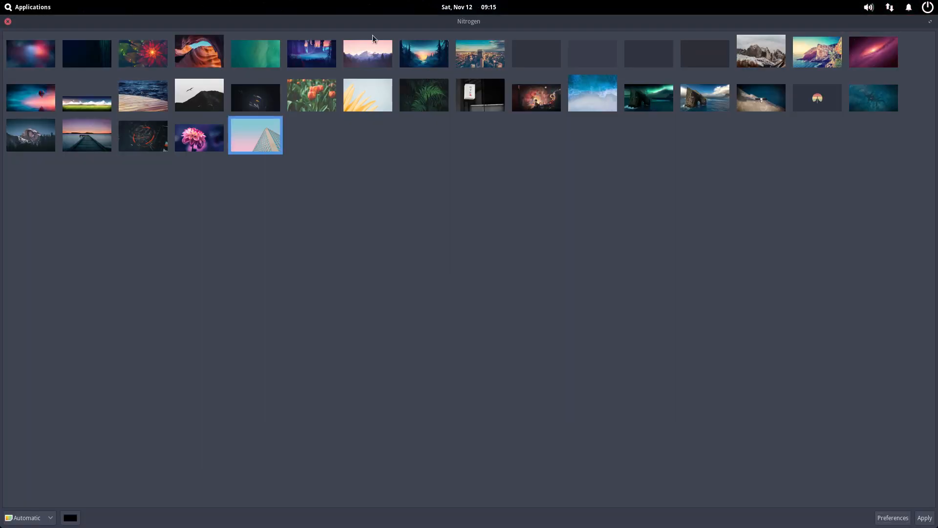
left_click(459, 11)
left_click(545, 194)
left_click_drag(609, 73, 343, 45)
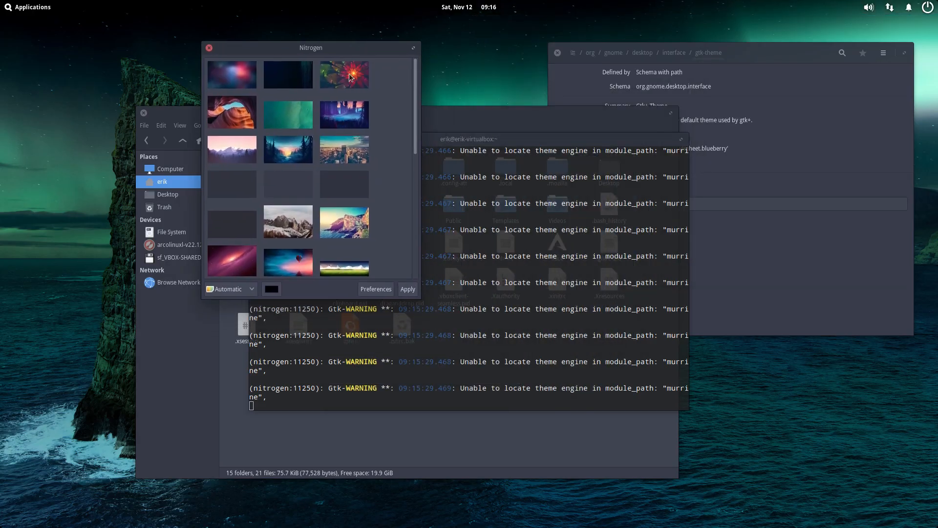
left_click(410, 293)
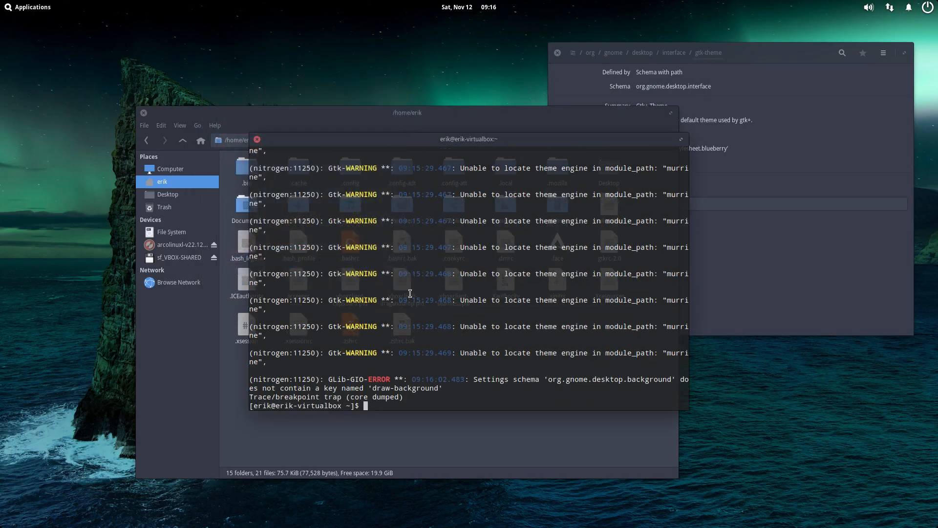
Highlight the last error lines in the terminal output for inspection, and close the terminal
left_click_drag(365, 381, 484, 386)
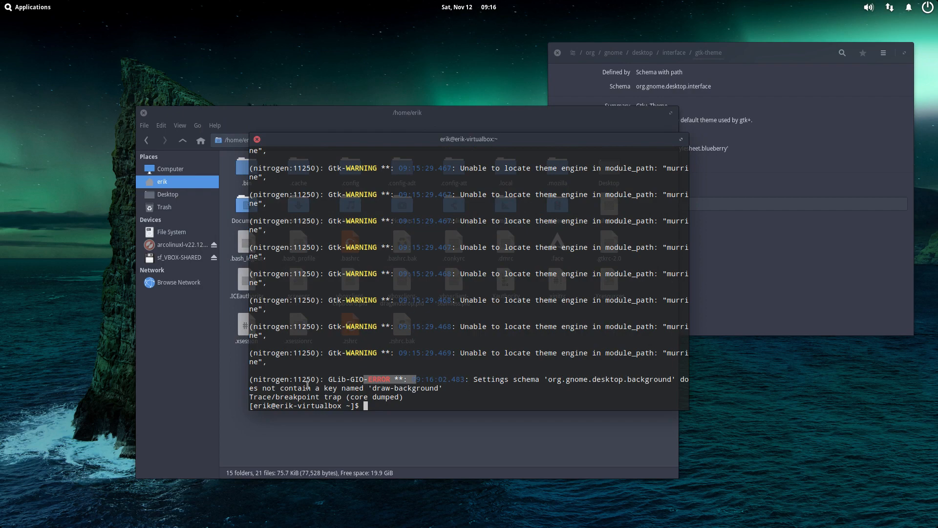
left_click_drag(375, 389, 455, 392)
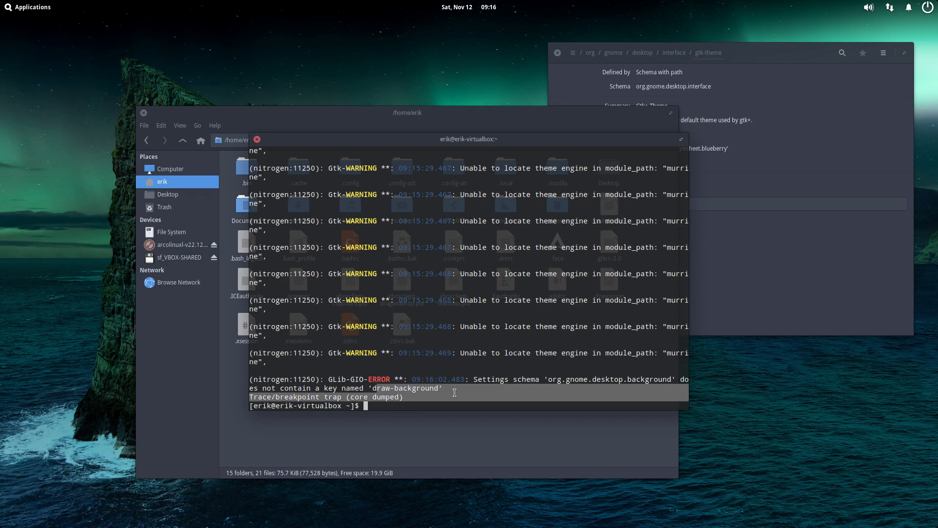
left_click(376, 402)
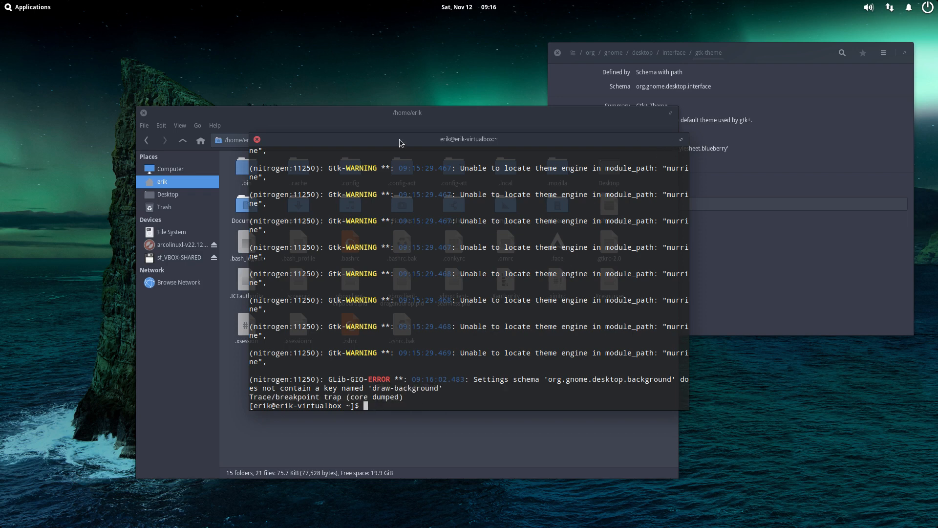
left_click(257, 141)
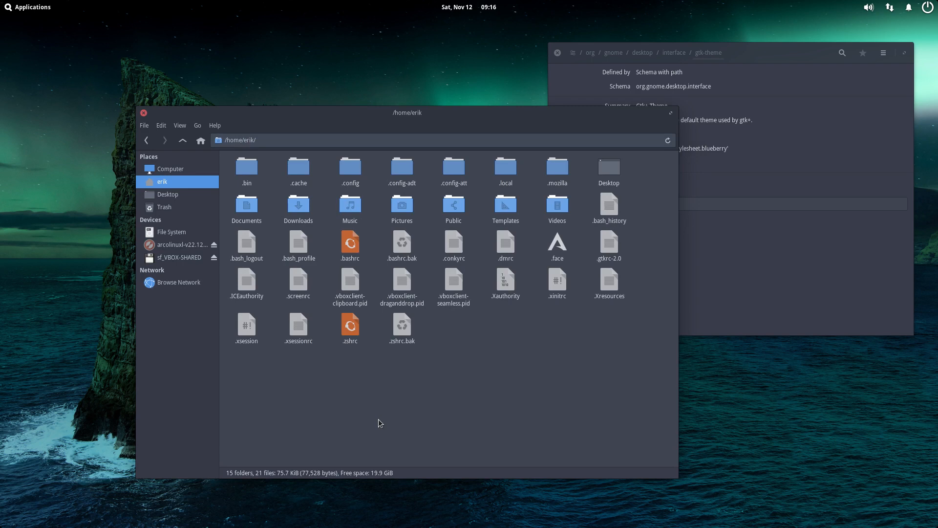
Browse from the file system root to the /usr/share/backgrounds folder in the file manager
left_click(175, 231)
left_click(492, 207)
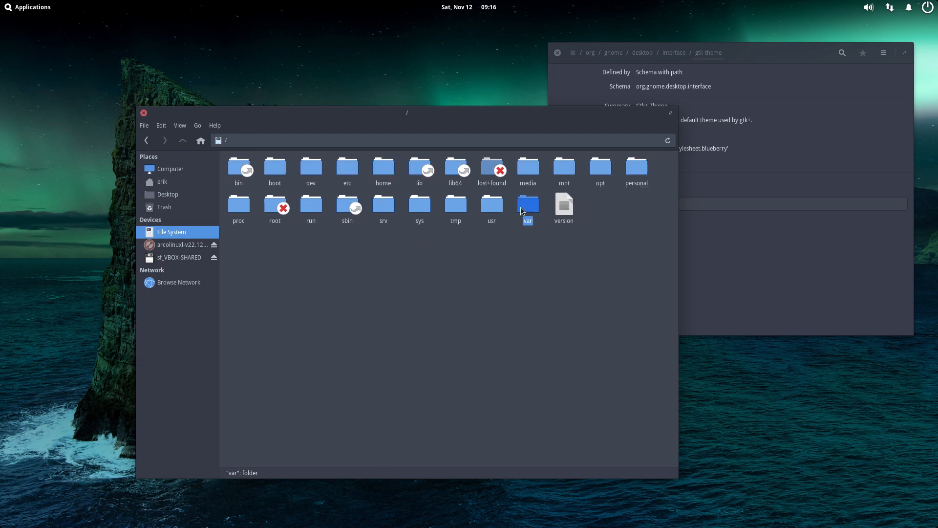
double_click(492, 207)
double_click(490, 167)
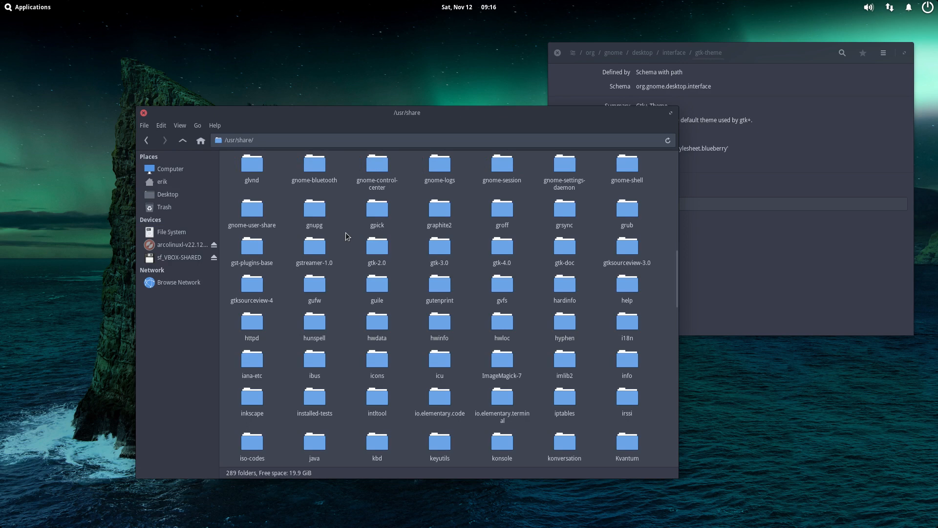
scroll(346, 236, "up", 5)
scroll(346, 236, "up", 5)
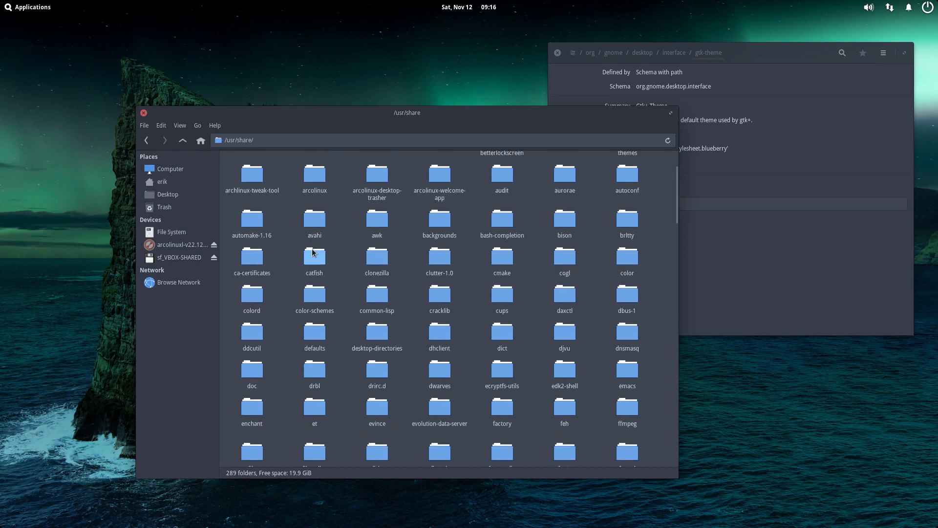
left_click(448, 222)
double_click(448, 222)
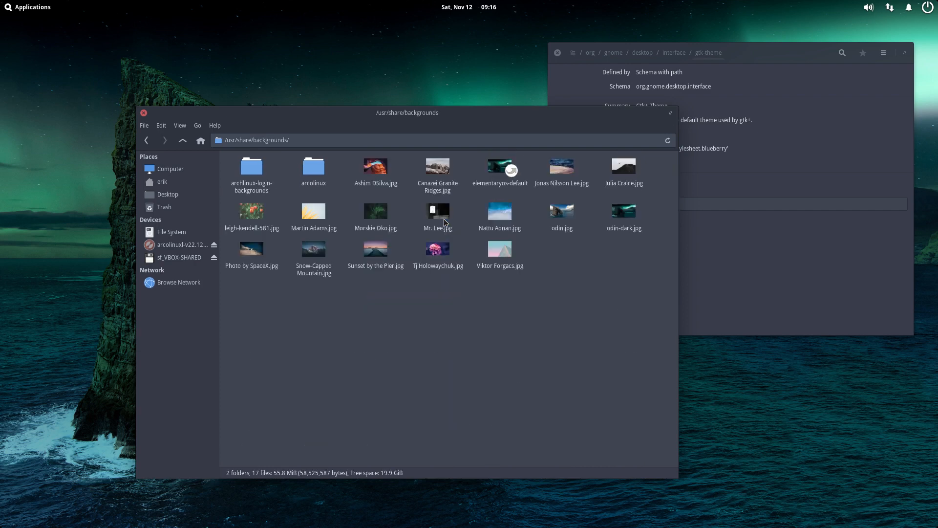
Try to set the first JPG, Sunset by the Pier.jpg and the last JPG in the folder as the wallpaper in turn
left_click(379, 170)
right_click(379, 167)
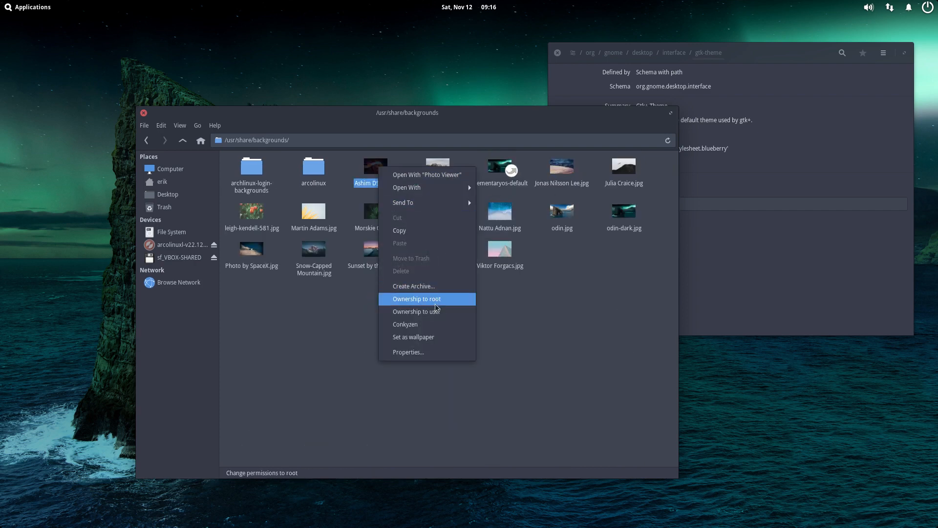
left_click(433, 337)
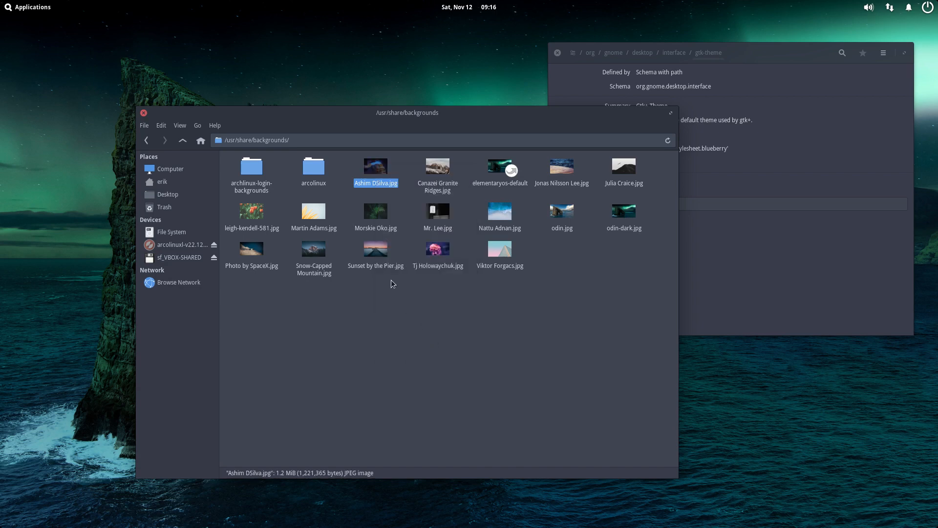
right_click(378, 253)
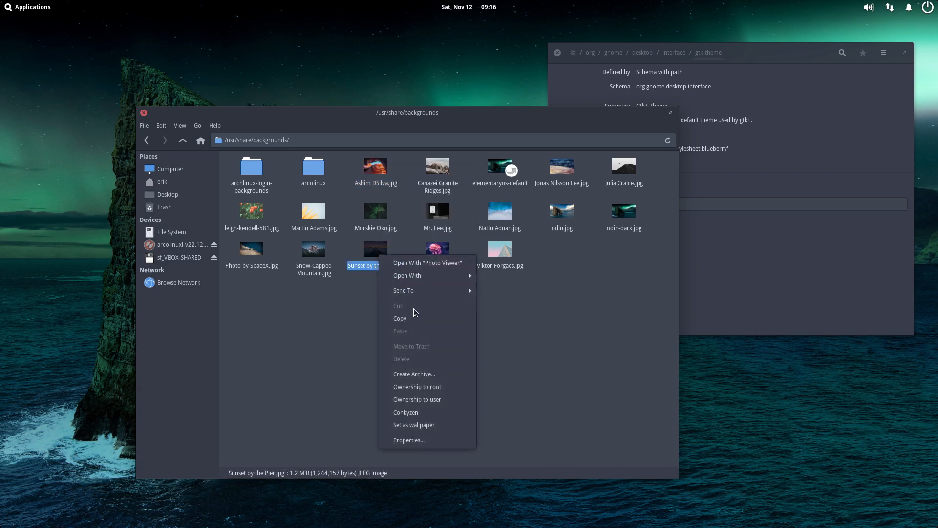
left_click(436, 426)
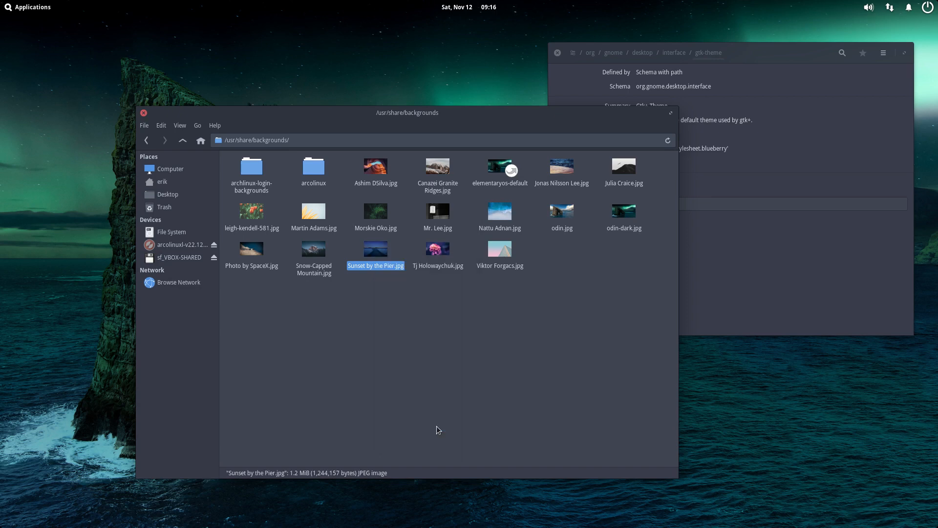
right_click(494, 260)
left_click(557, 427)
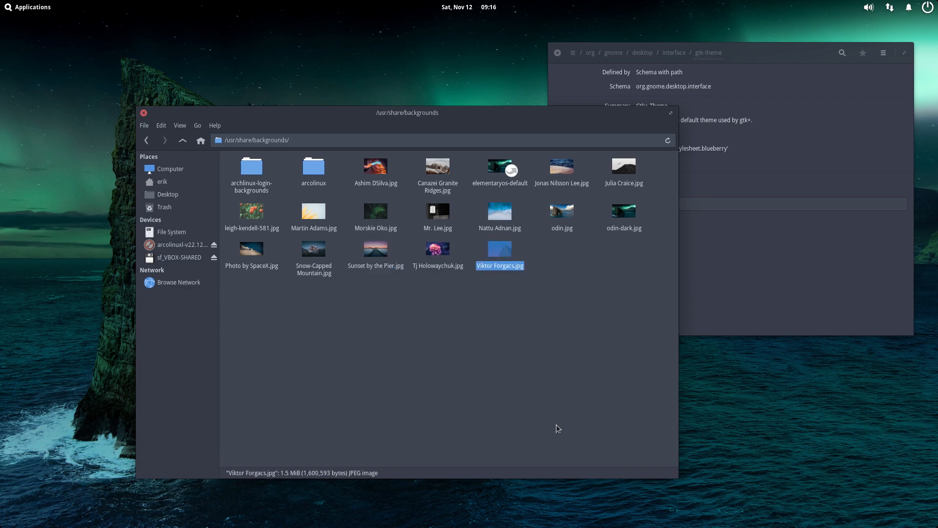
Switch to Dconf Editor and go up from the gtk-theme key to the root of the settings tree
left_click(795, 292)
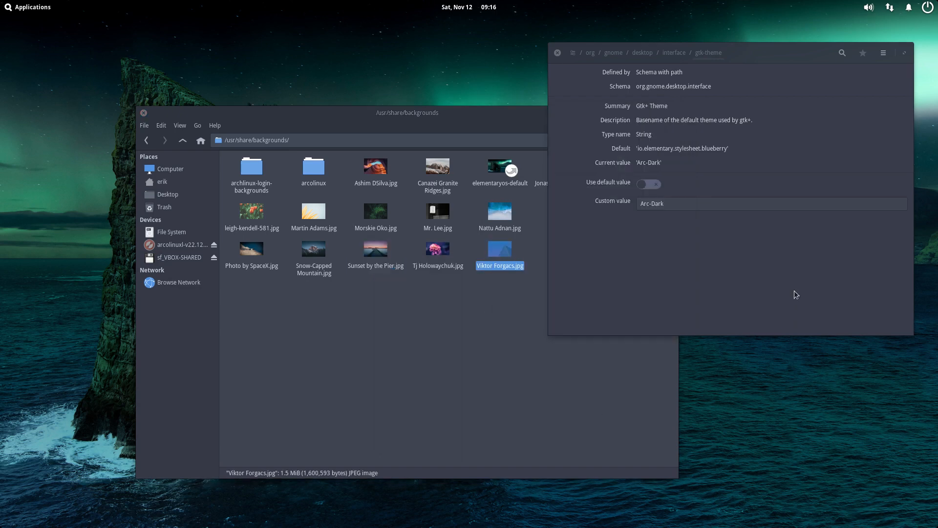
left_click(677, 56)
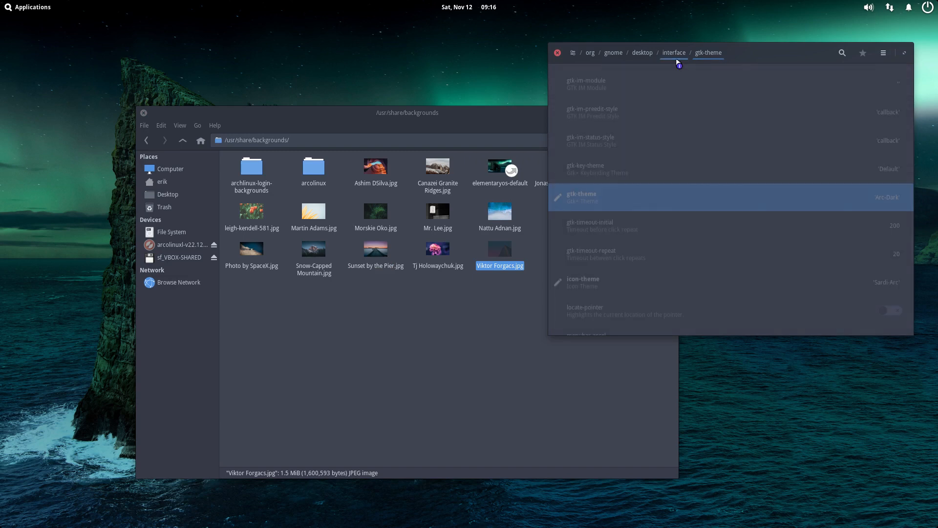
left_click(646, 55)
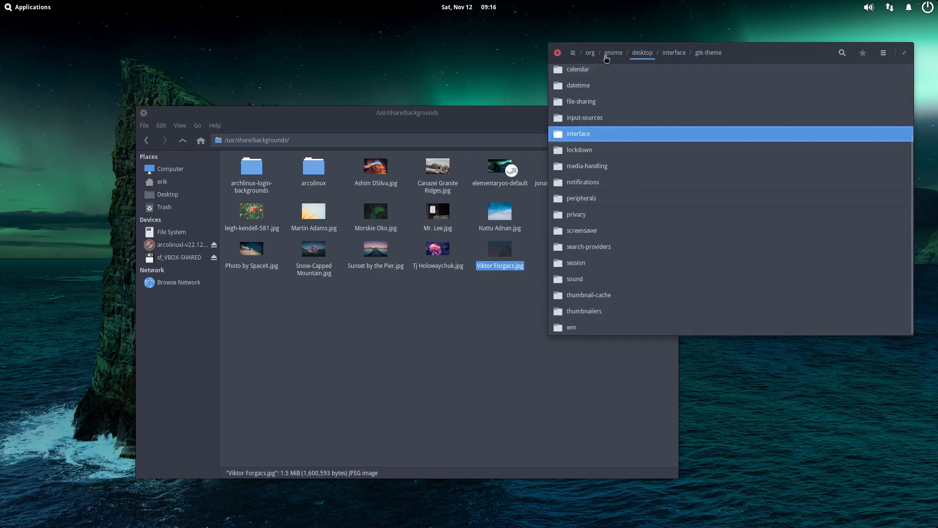
left_click(574, 57)
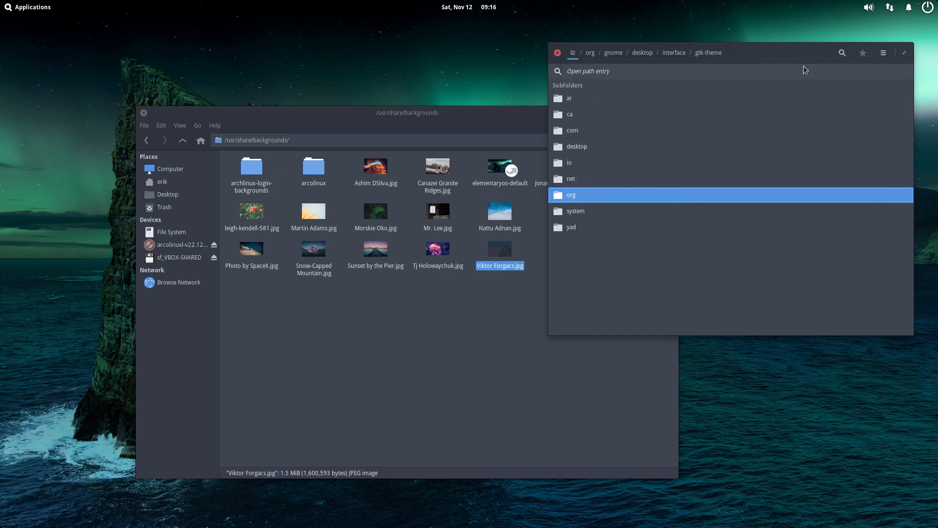
Search the settings for "backg" and open the /org/gnome/desktop/background/ folder
left_click(842, 53)
type("ba")
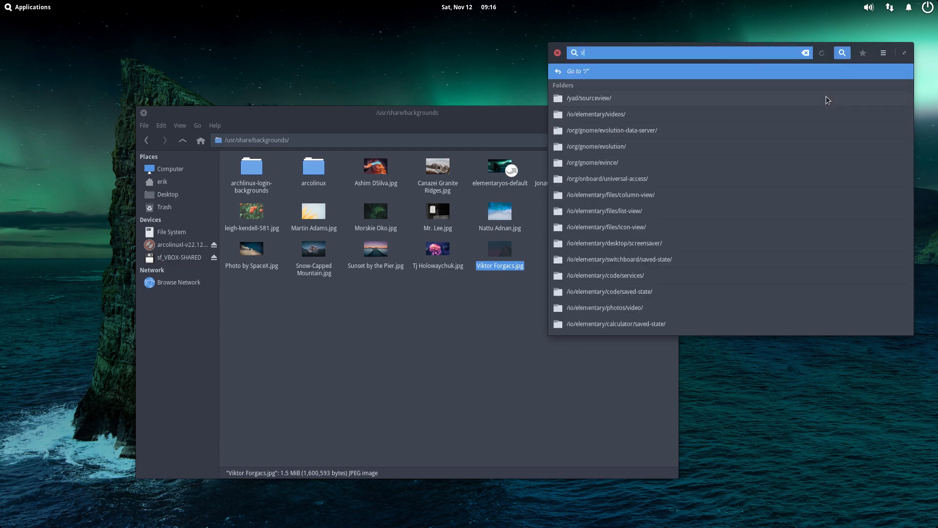
type("ckg")
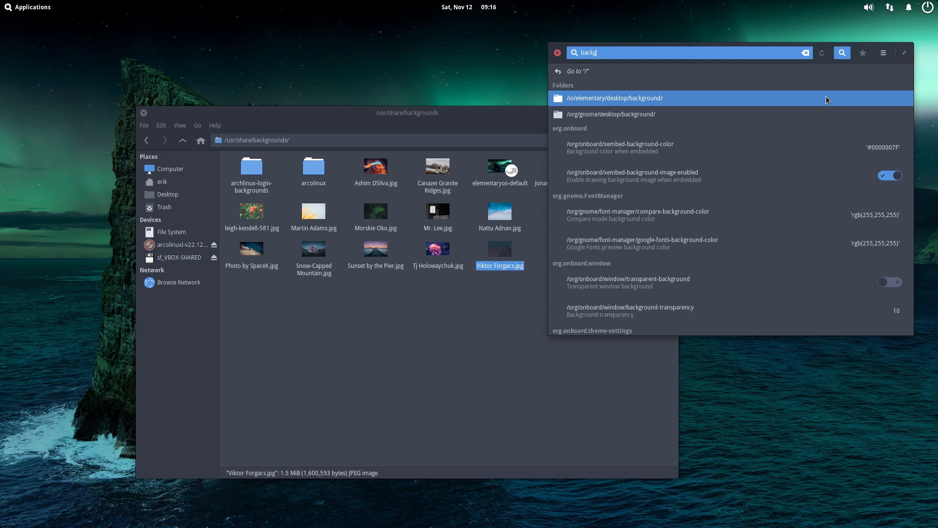
key("Down")
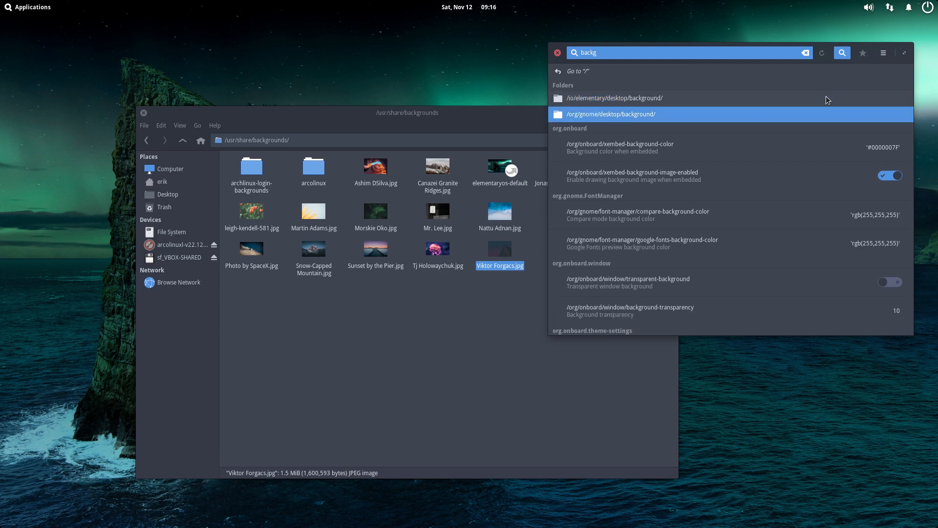
key("Return")
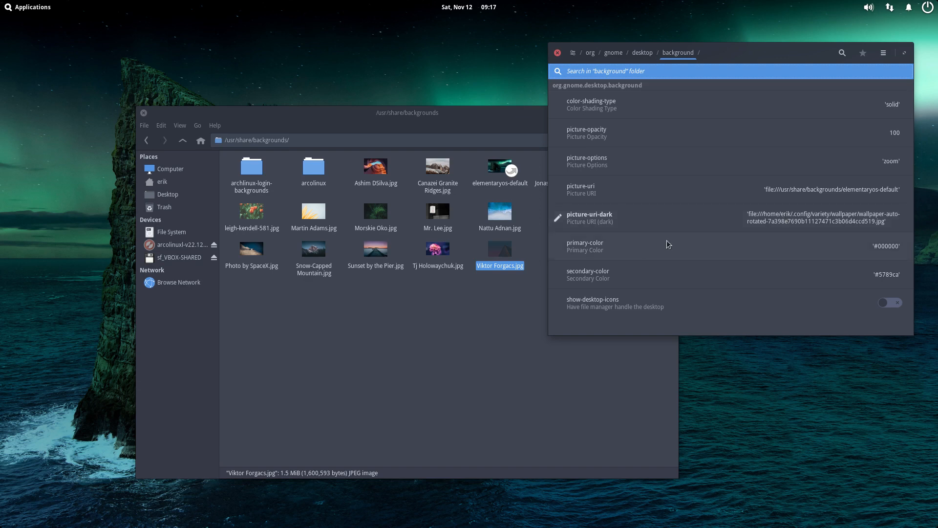
View the last JPG in the /usr/share/backgrounds folder, close the viewer and copy that image file
left_click(517, 272)
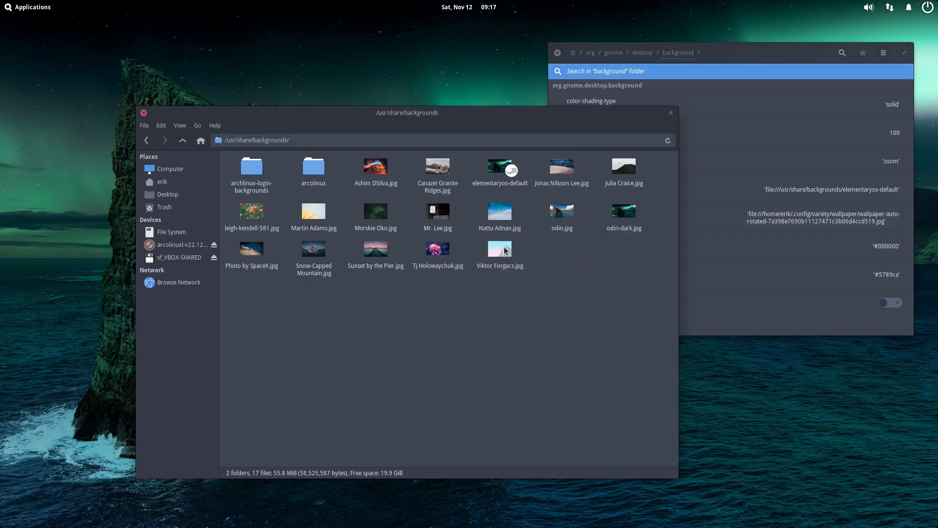
double_click(507, 250)
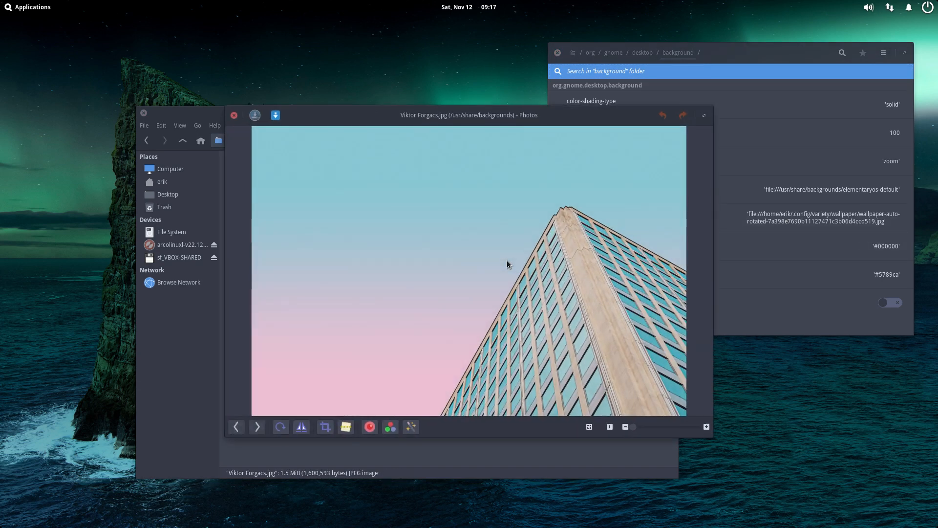
left_click(234, 116)
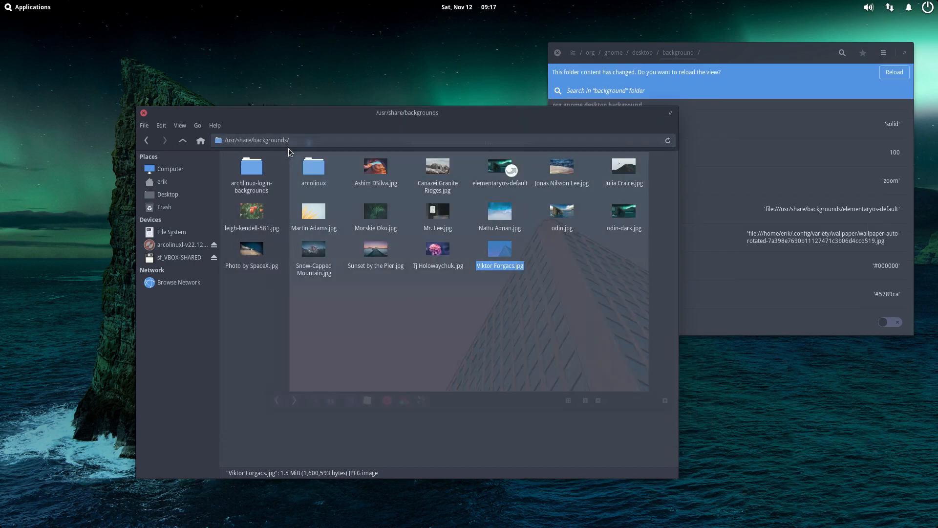
right_click(497, 250)
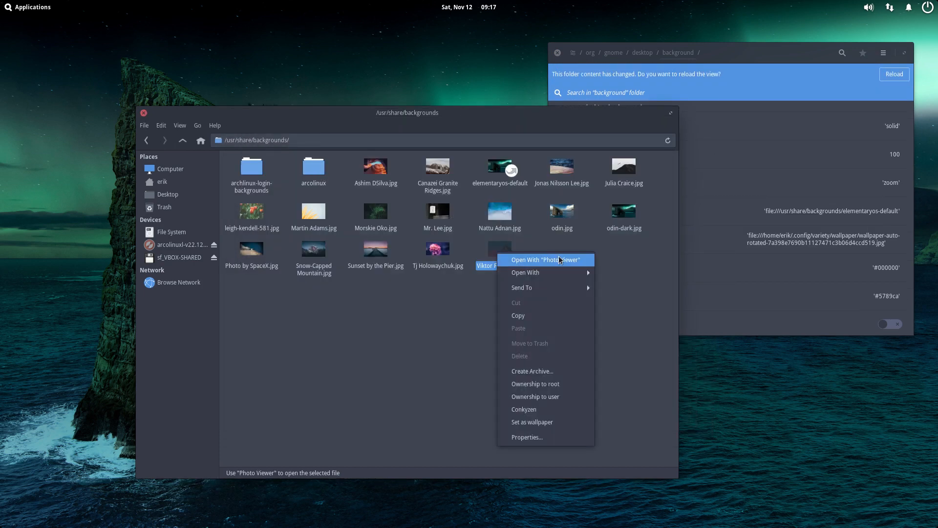
left_click(556, 318)
Switch to Dconf Editor and open the picture-uri-dark key in the background folder
left_click(724, 292)
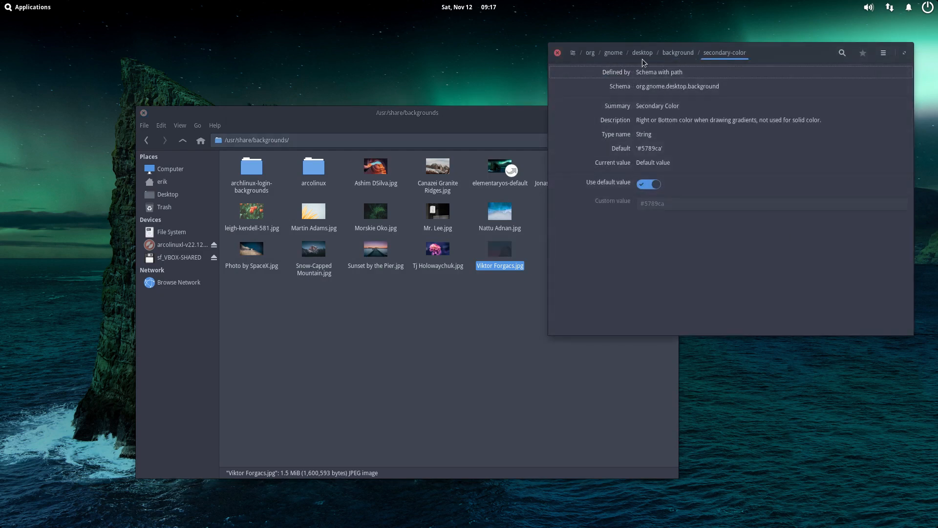
left_click(678, 54)
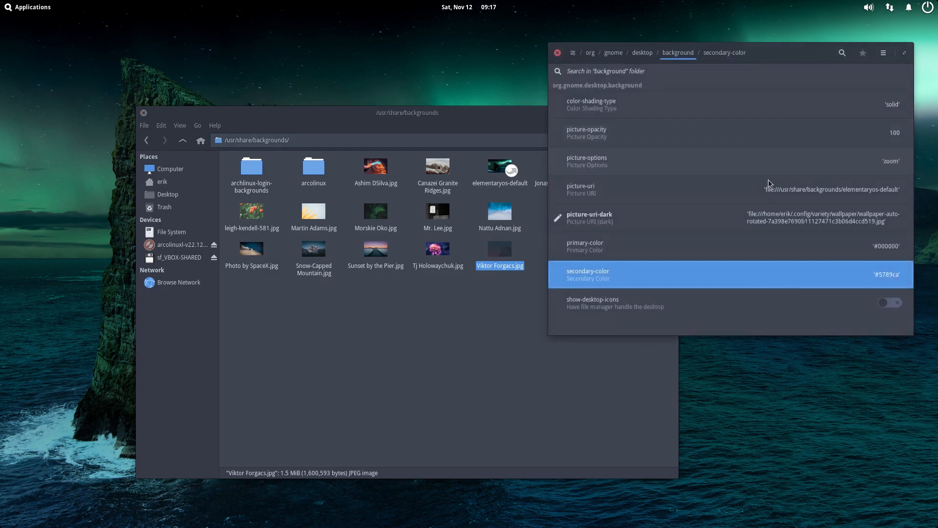
left_click(807, 221)
Replace the picture-uri-dark custom value with file:// followed by the copied image's path, and apply it
left_click(734, 211)
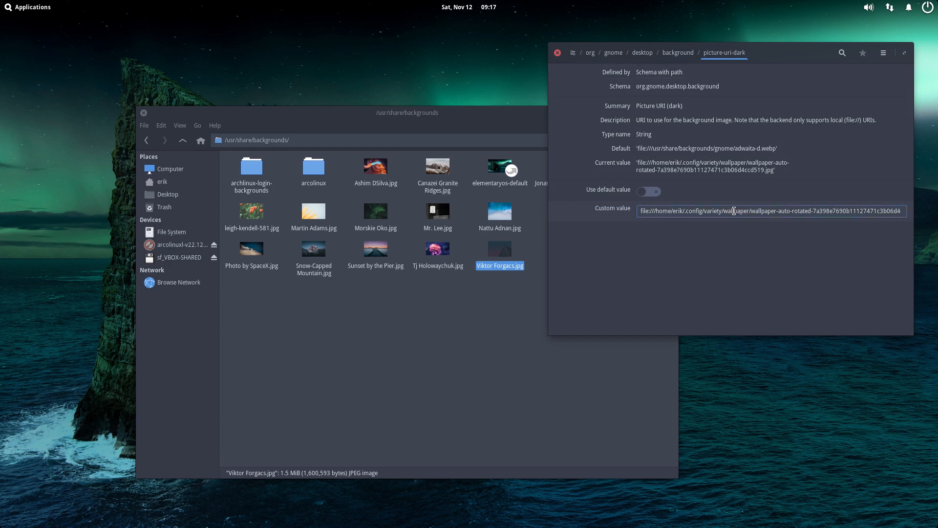
key("ctrl+a")
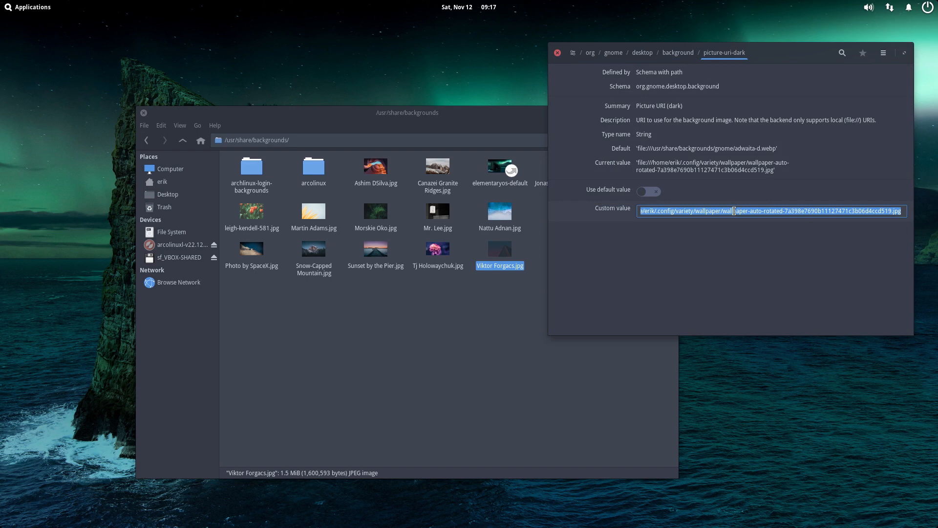
left_click(672, 210)
left_click_drag(646, 211, 901, 209)
key("BackSpace")
key("BackSpace")
key("BackSpace")
key("BackSpace")
key("BackSpace")
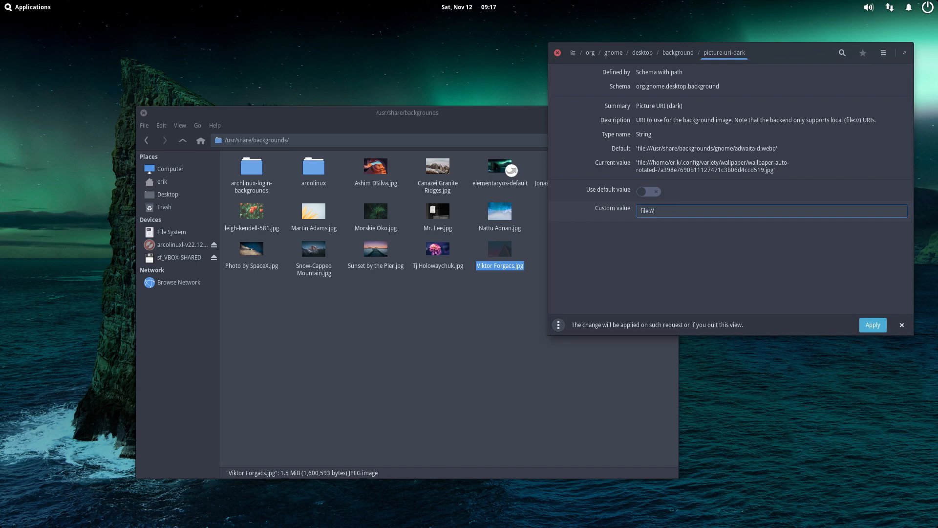
key("ctrl+v")
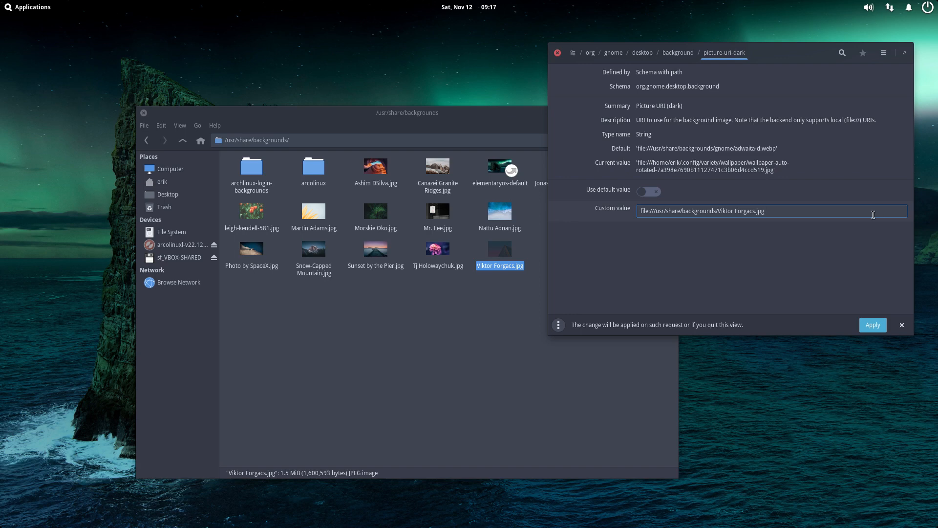
left_click(873, 324)
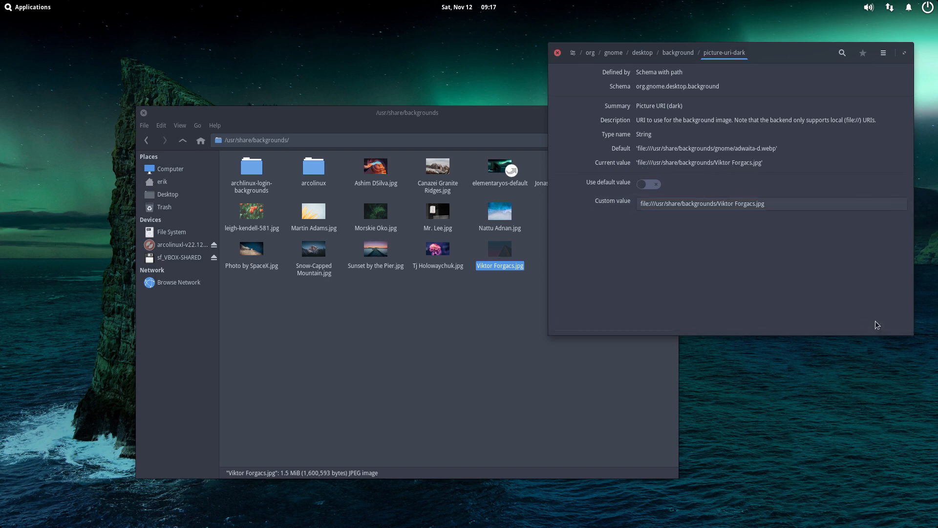
Copy the picture-uri-dark value, open the picture-uri key, disable its default value and apply the copied image path as the custom value
left_click_drag(782, 203, 624, 206)
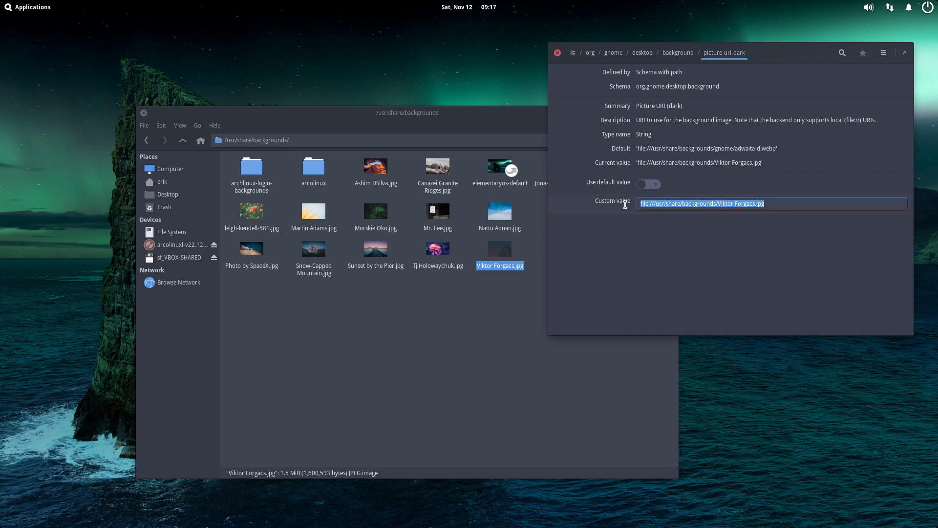
left_click(678, 53)
left_click(781, 192)
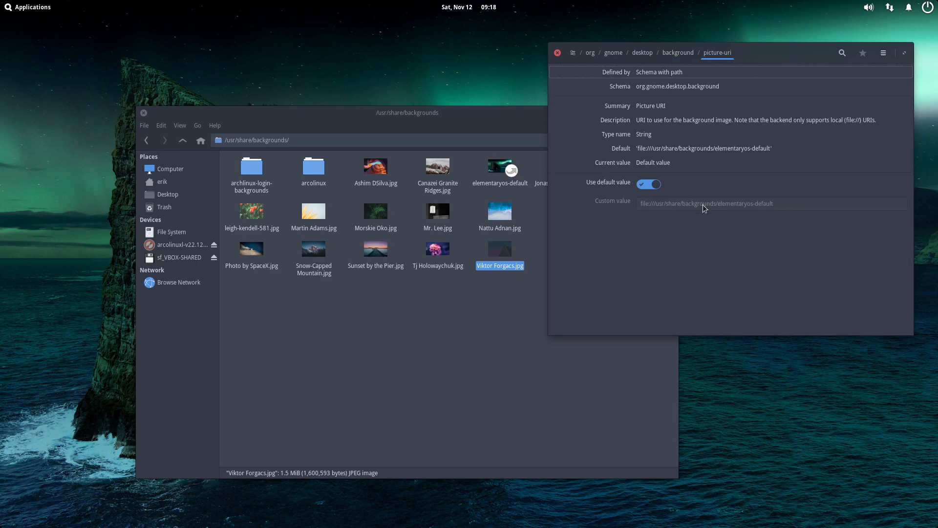
left_click(654, 190)
left_click(716, 203)
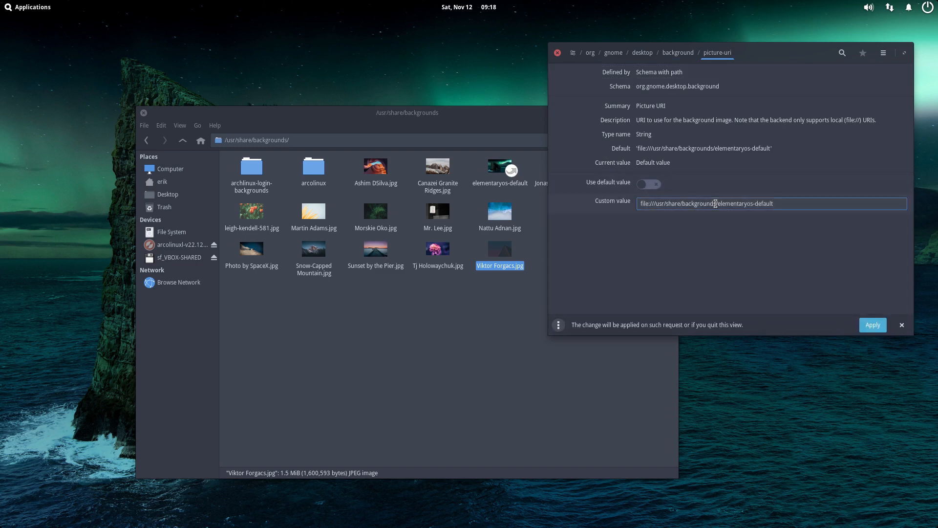
key("ctrl+a")
key("ctrl+v")
left_click(869, 326)
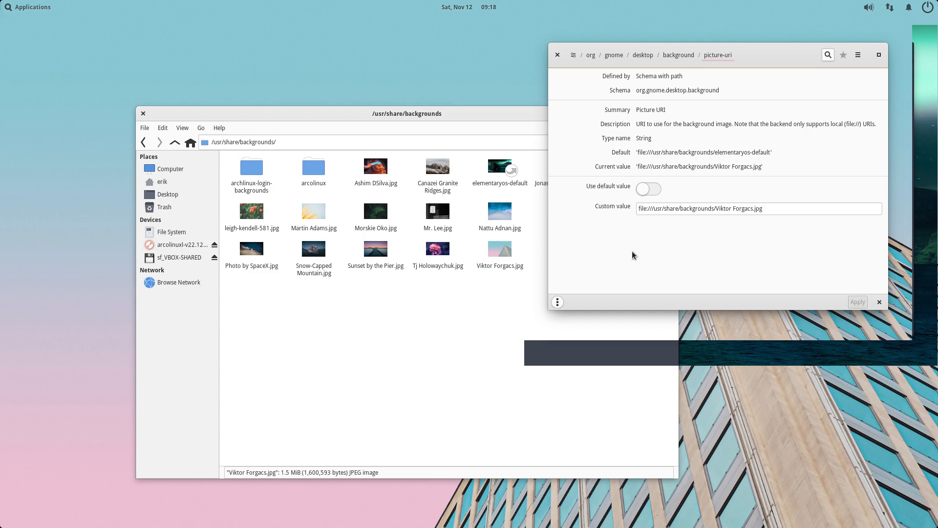
Close Dconf Editor and relaunch it by searching the applications for "dconf"
left_click(557, 55)
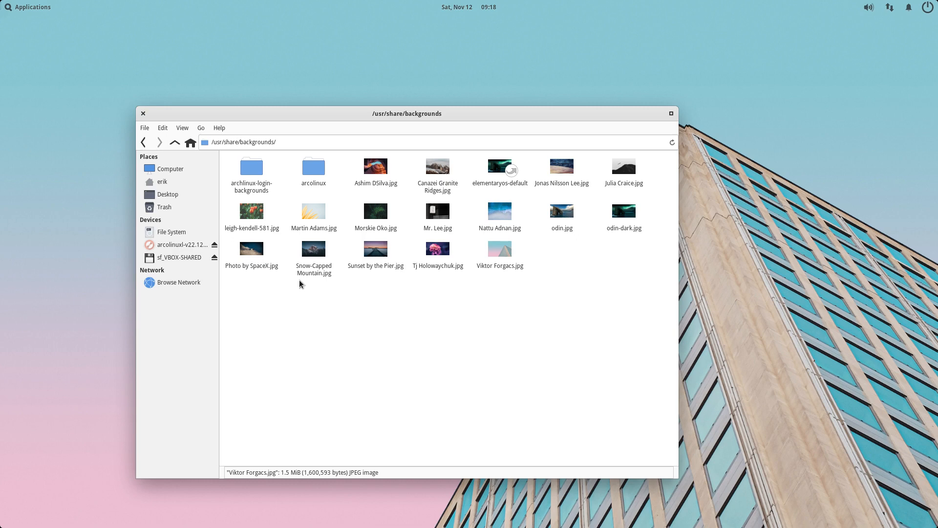
left_click(26, 8)
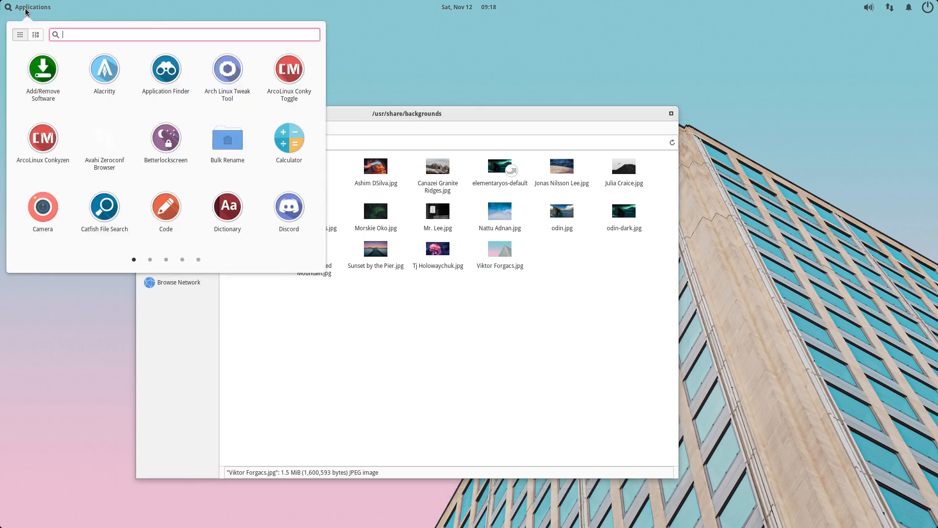
type("dconf")
key("Return")
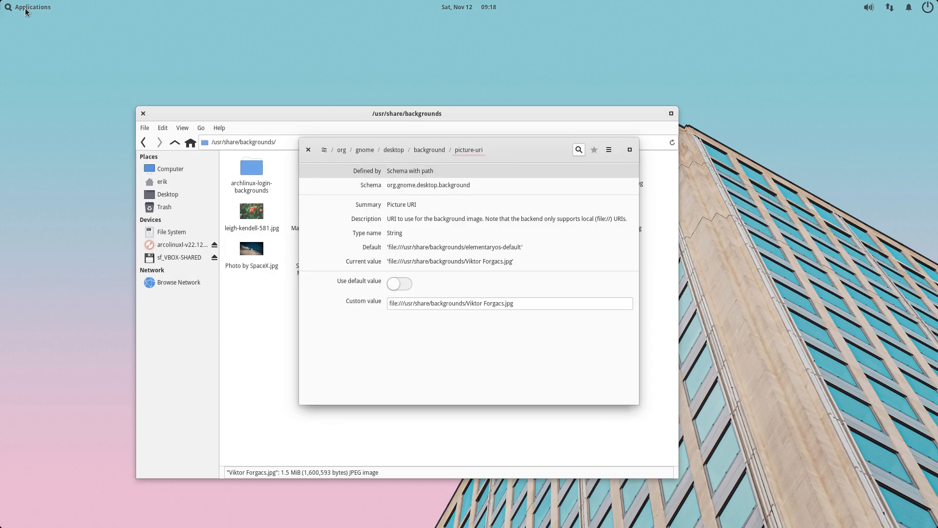
Search the settings from the root for "theme" and open the /org/gnome/desktop/interface/gtk-theme key
left_click(324, 152)
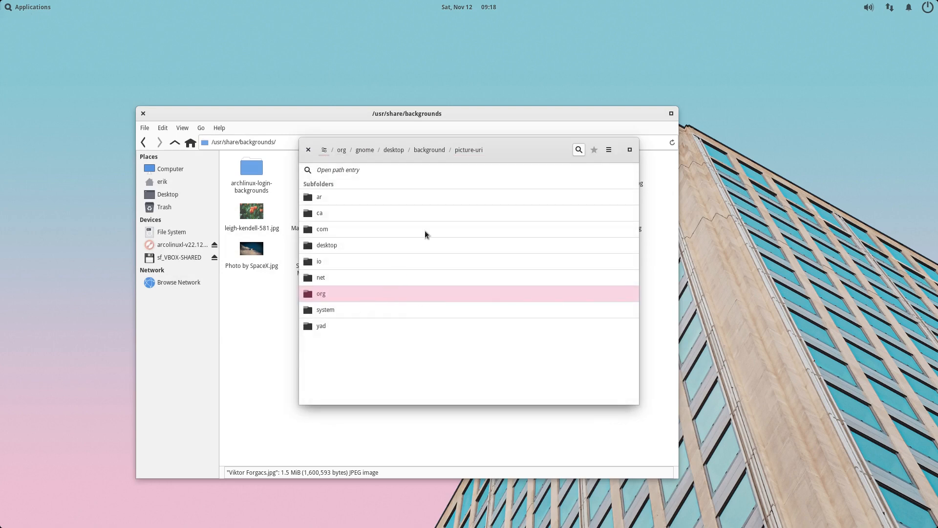
left_click(579, 150)
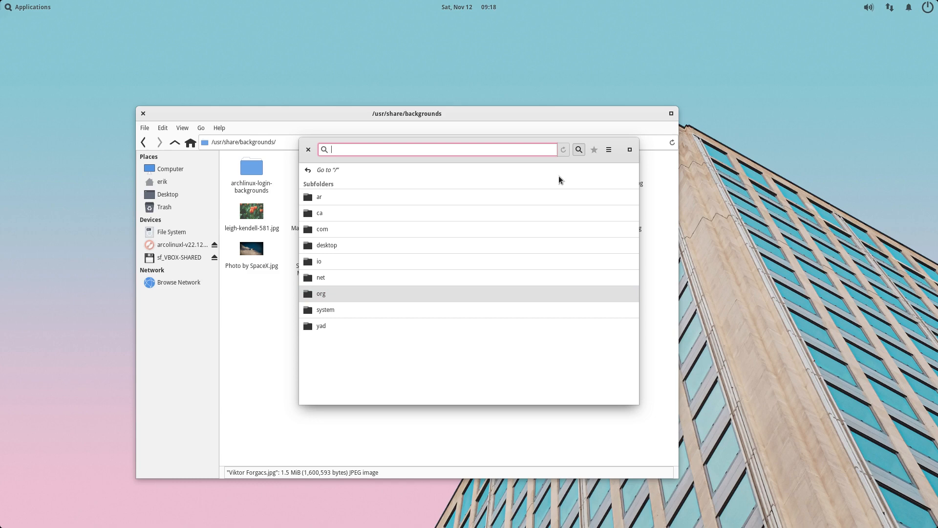
type("theme")
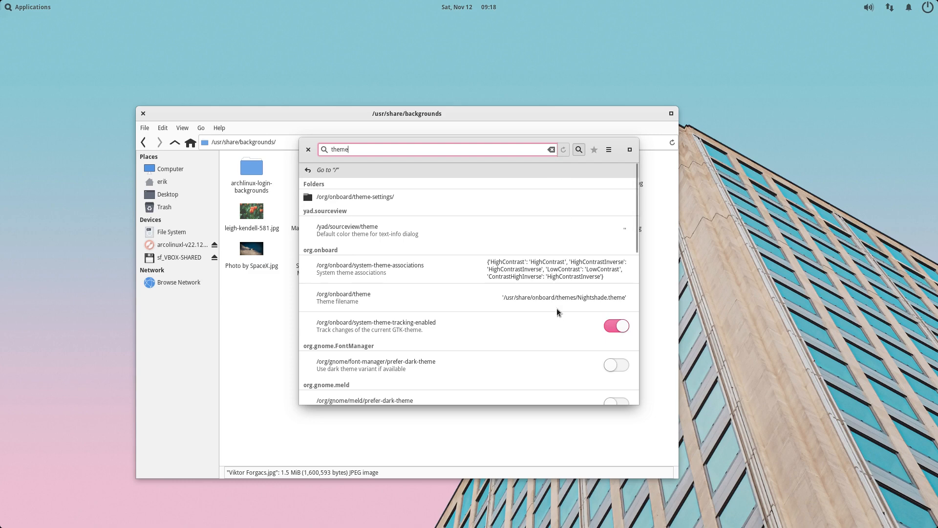
scroll(416, 354, "down", 5)
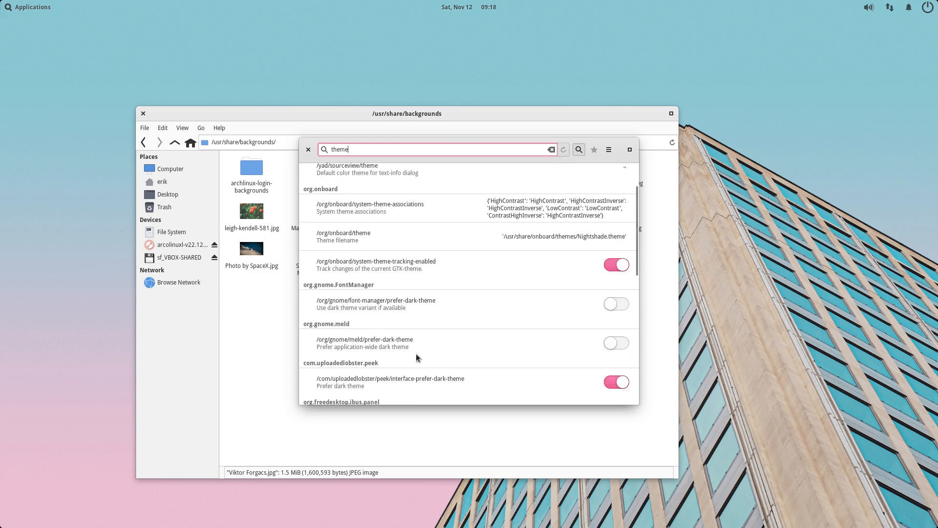
scroll(416, 356, "down", 5)
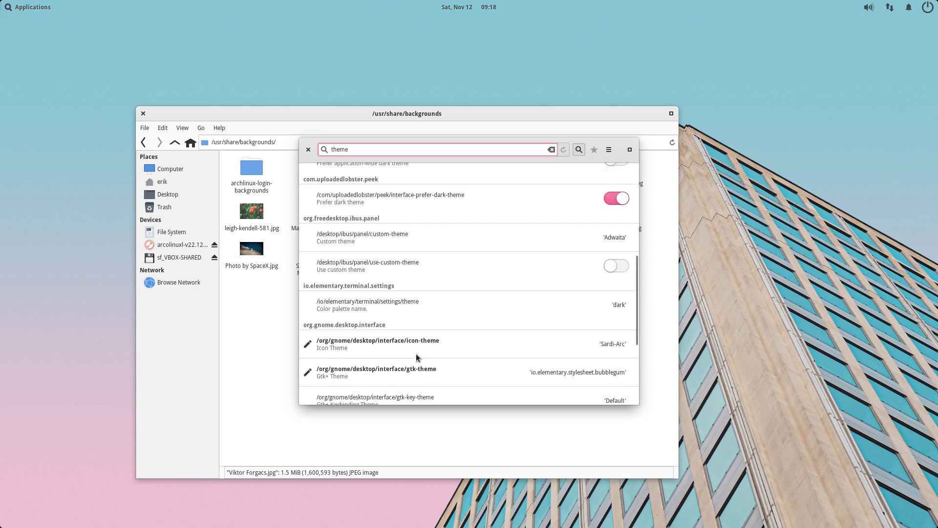
left_click(487, 374)
Set the gtk-theme custom value to Arc-Dark and apply it
left_click_drag(496, 305, 359, 302)
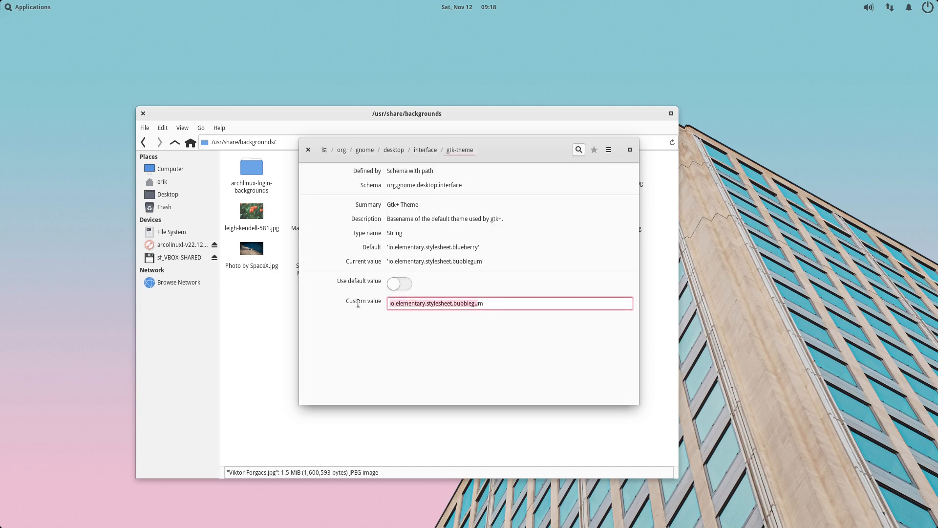
type("Aecm")
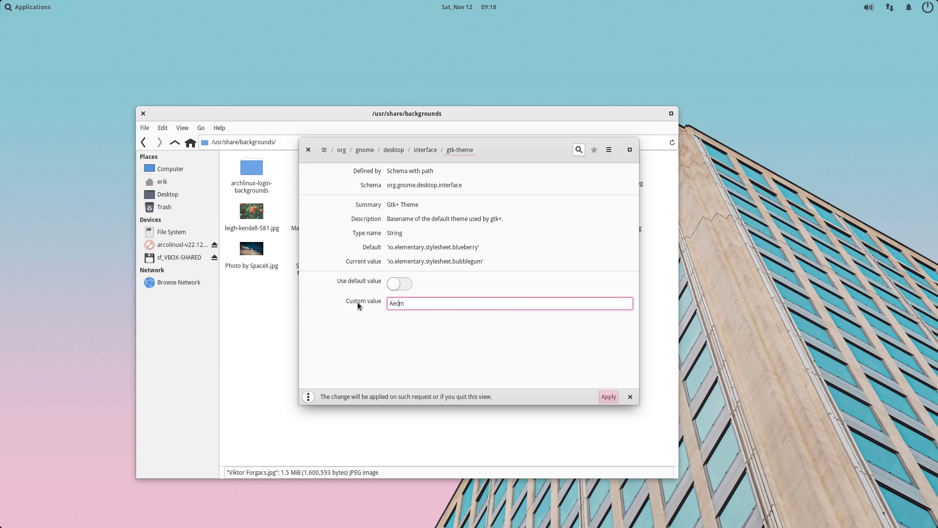
key("BackSpace")
key("BackSpace")
type("R")
key("BackSpace")
type("rc-Dark")
key("Return")
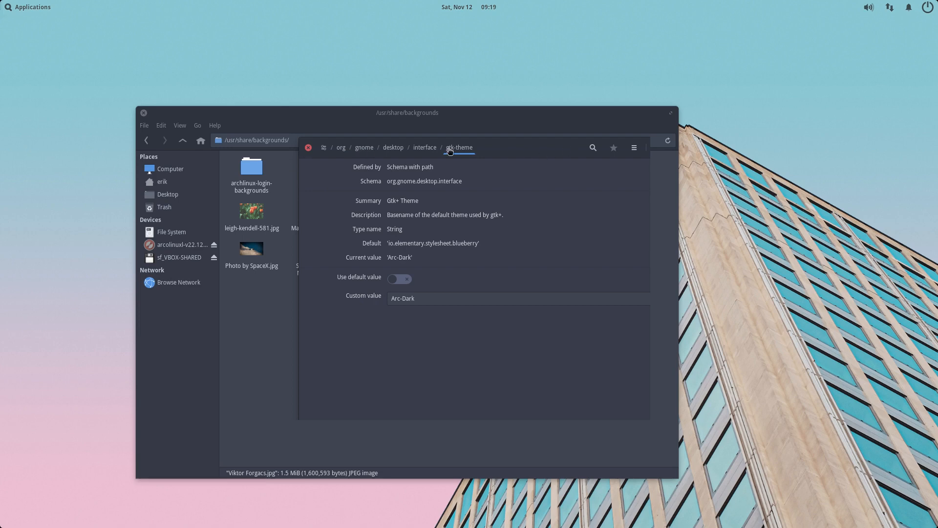
Restart Dconf Editor so that it loads with the newly applied GTK theme
left_click(308, 147)
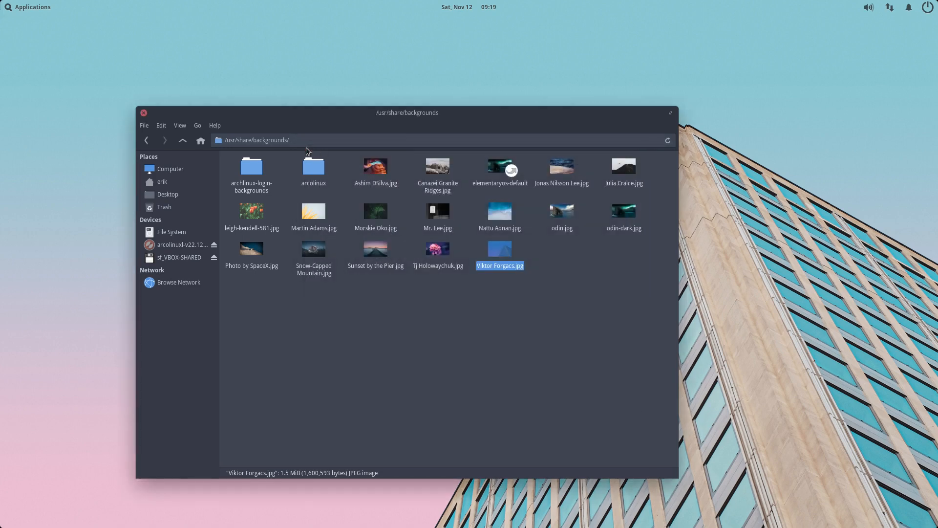
left_click(22, 8)
type("dconf")
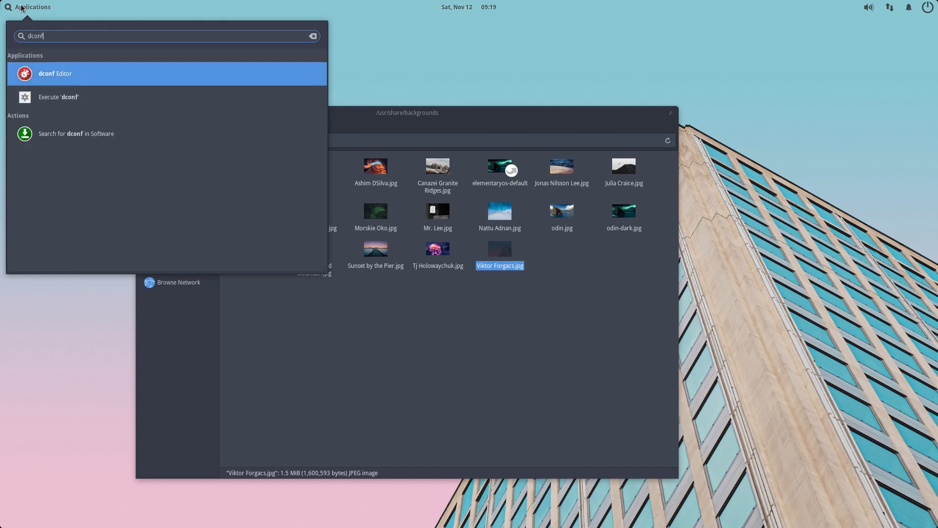
key("Return")
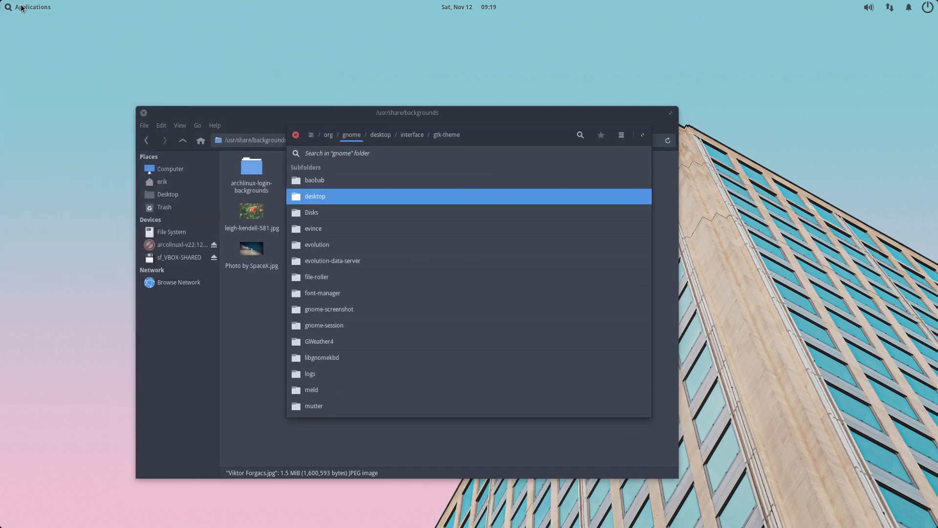
Search the settings from the root for "cursor" and open the /org/gnome/desktop/interface/cursor-theme key
left_click(310, 134)
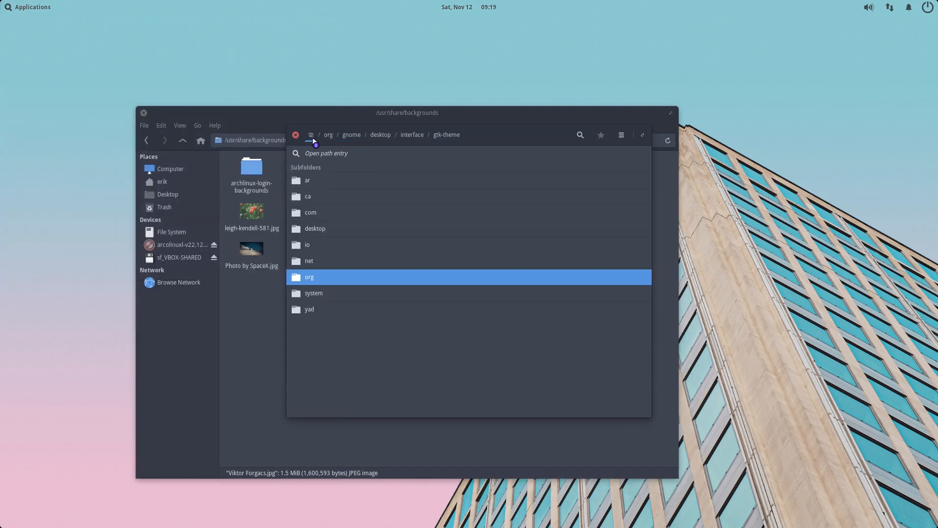
left_click(581, 135)
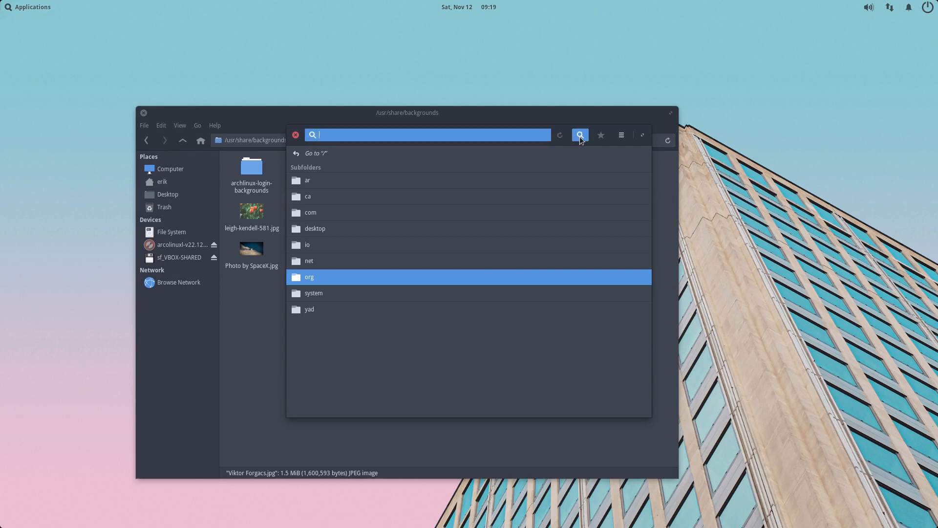
type("cursor")
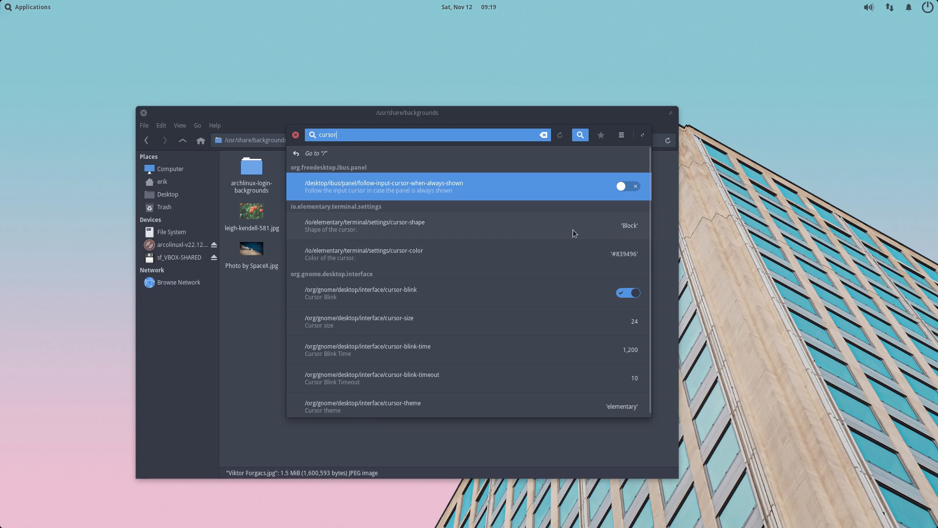
scroll(569, 243, "down", 1)
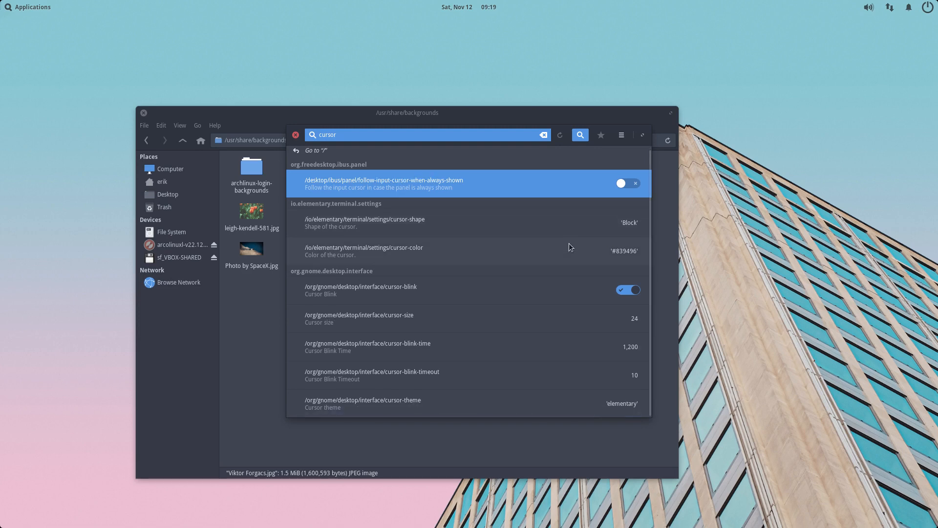
left_click(421, 408)
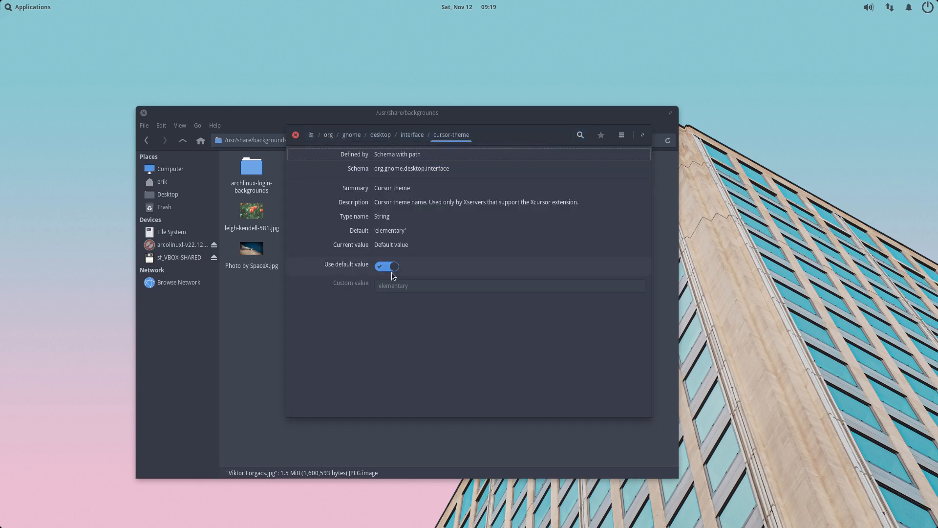
Disable the default value for cursor-theme, set its custom value to Vimix-white-cursors and apply it
left_click(392, 273)
left_click(383, 269)
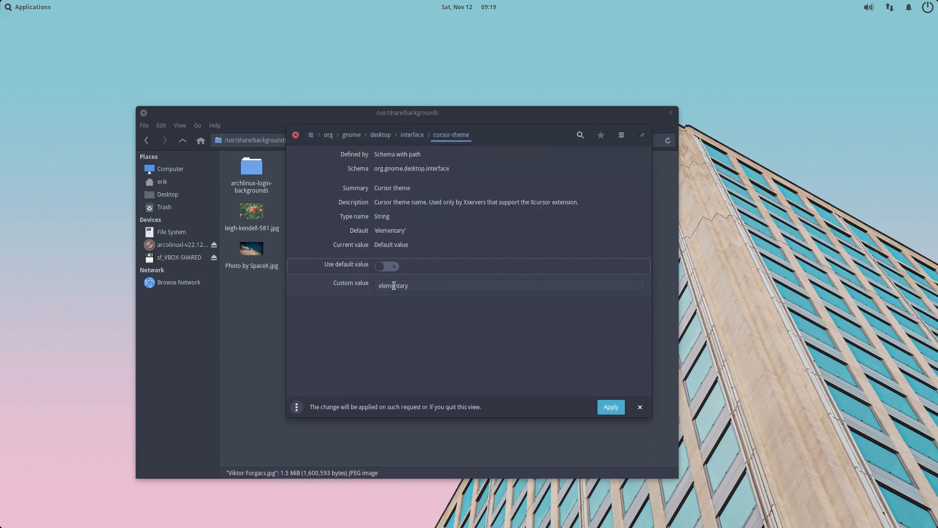
left_click(419, 287)
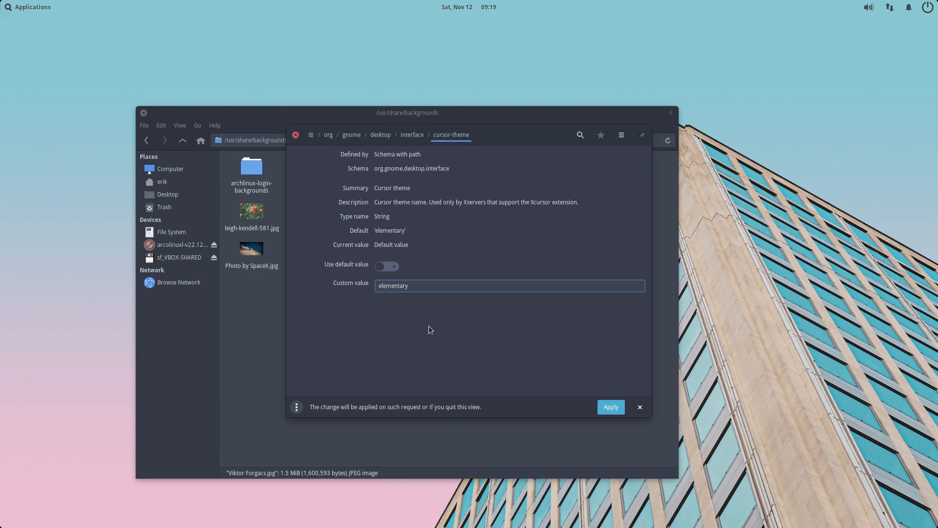
left_click_drag(421, 286, 372, 284)
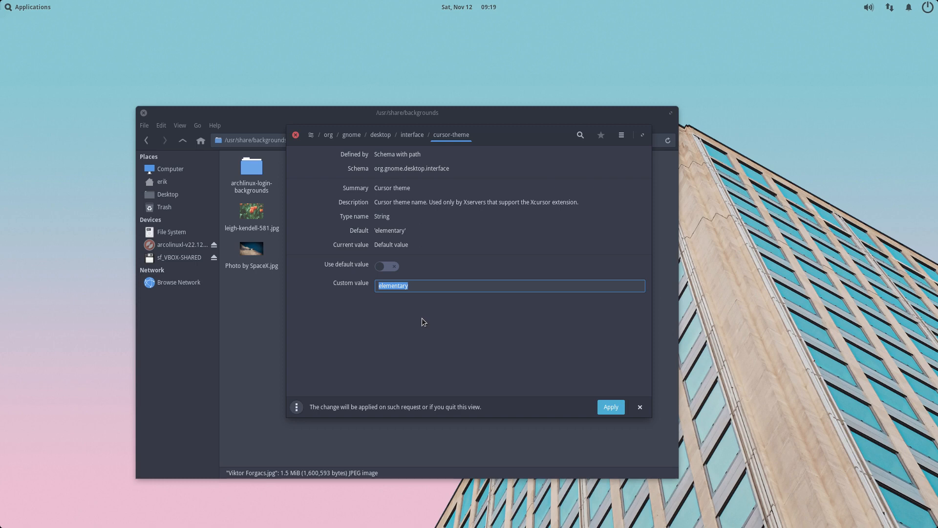
type("Vimix-white-cuyr")
key("BackSpace")
key("BackSpace")
type("rsors")
left_click(610, 406)
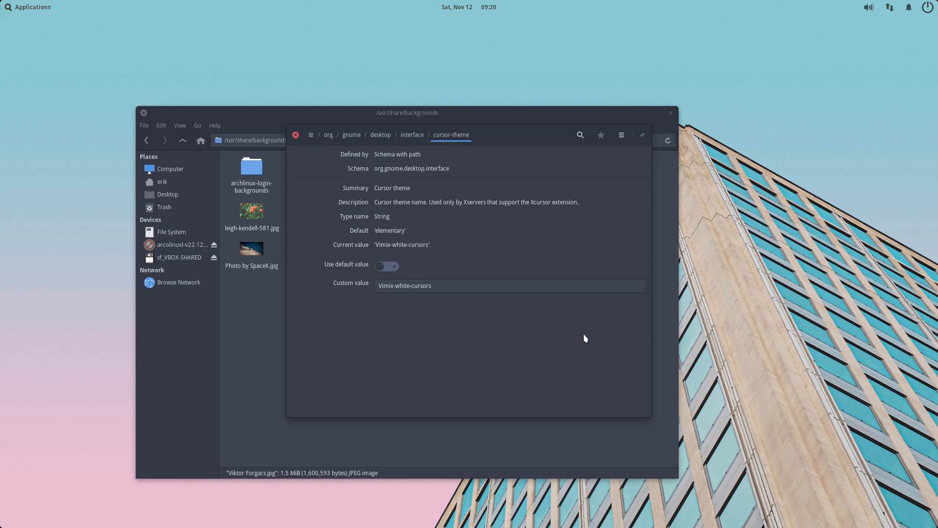
Close Dconf Editor and the file manager window showing /usr/share/backgrounds
left_click(296, 135)
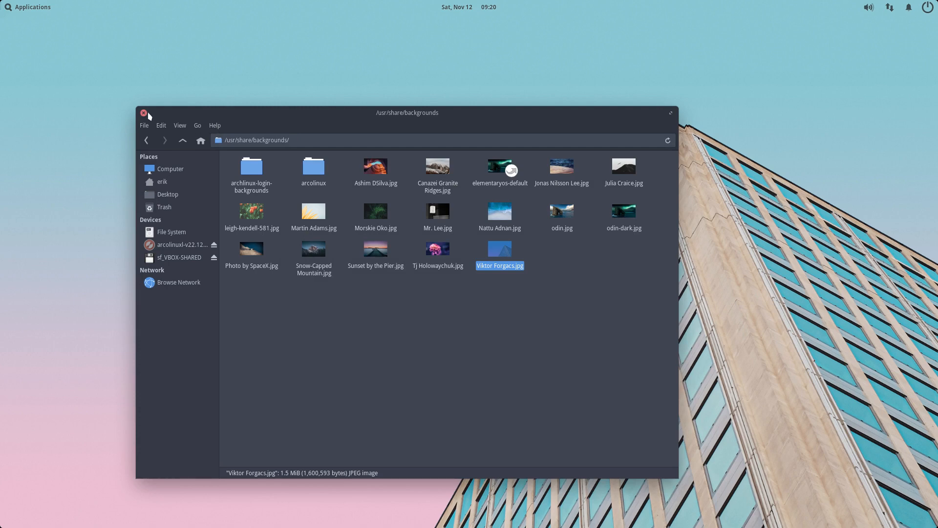
left_click(143, 114)
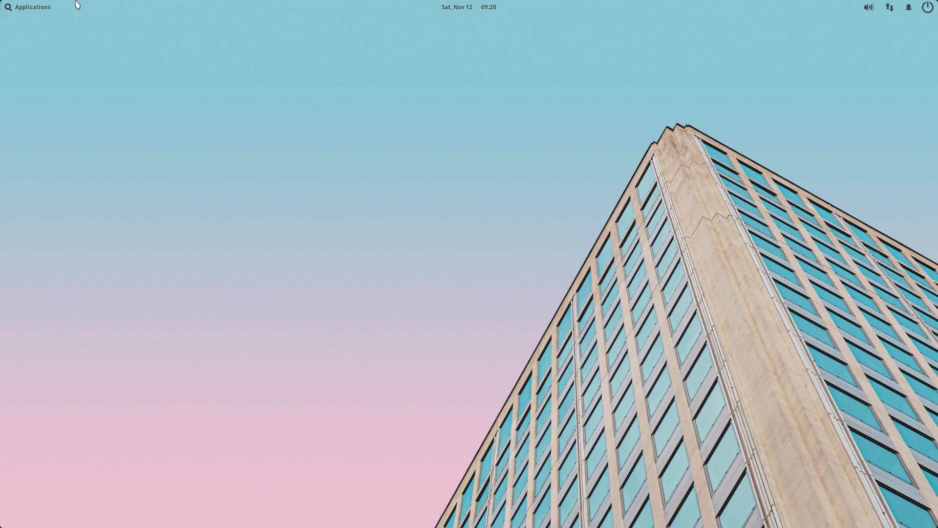
left_click(11, 7)
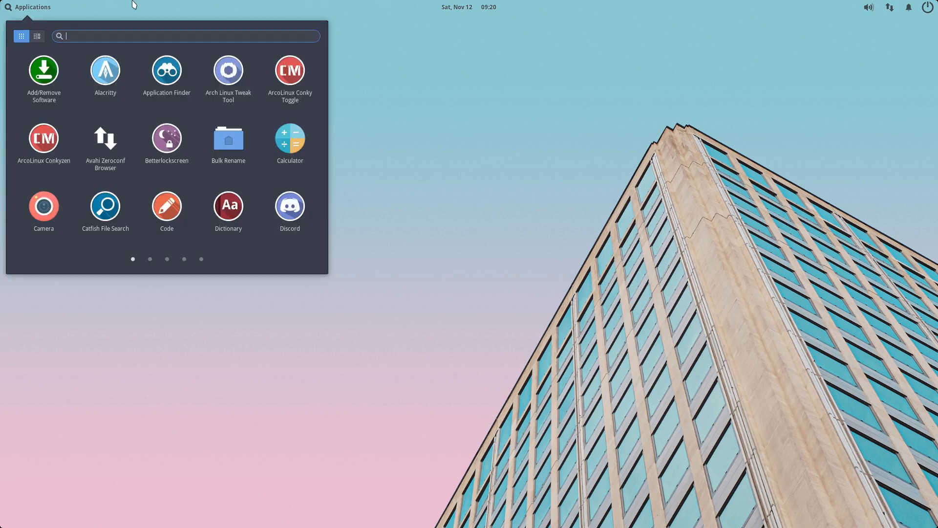
left_click(248, 7)
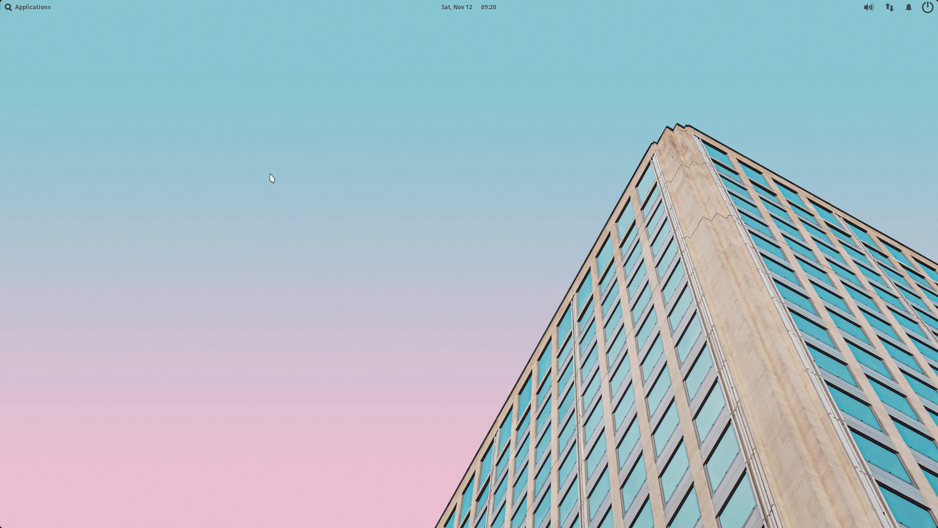
Find and launch a file manager by searching for "files", and open the .config/dconf folder in the home directory
left_click(47, 7)
type("f")
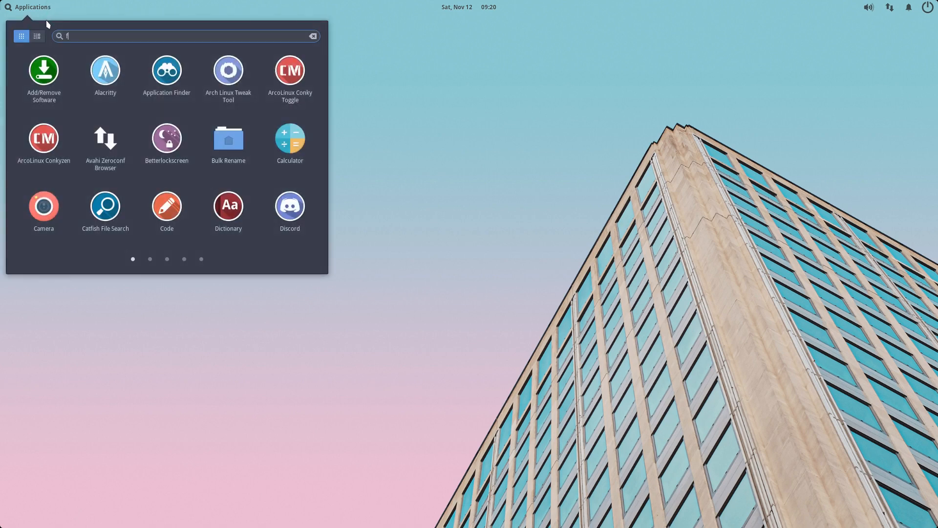
type("iles")
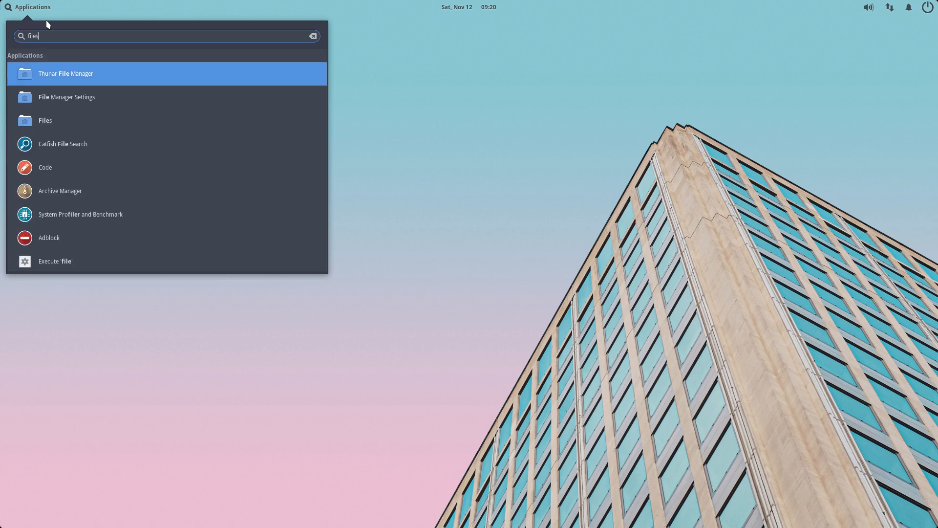
key("Return")
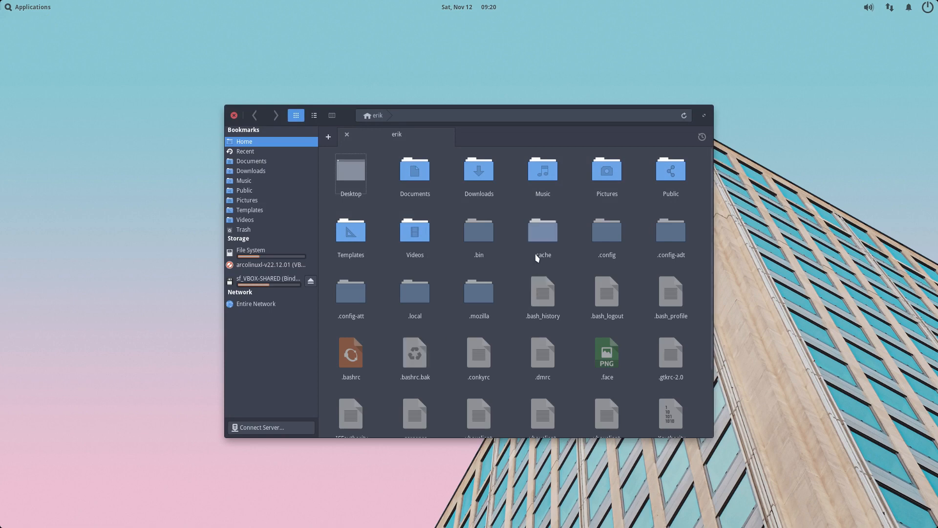
left_click(607, 234)
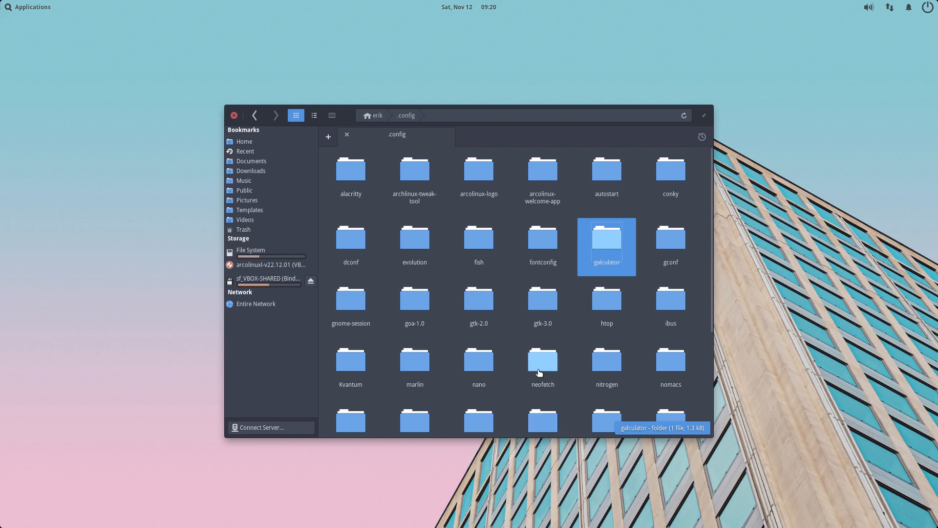
left_click(362, 247)
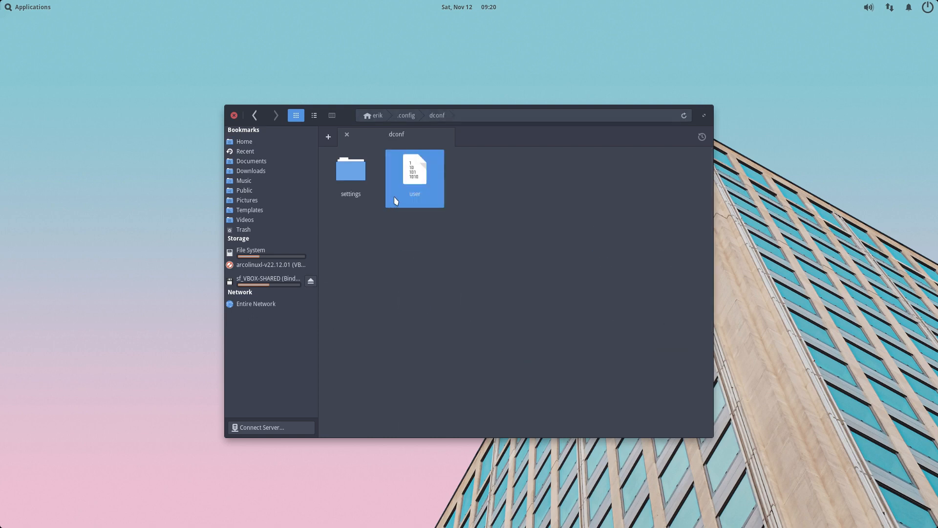
Duplicate the user file within the dconf folder as a backup and close the file manager
key("ctrl+c")
key("ctrl+v")
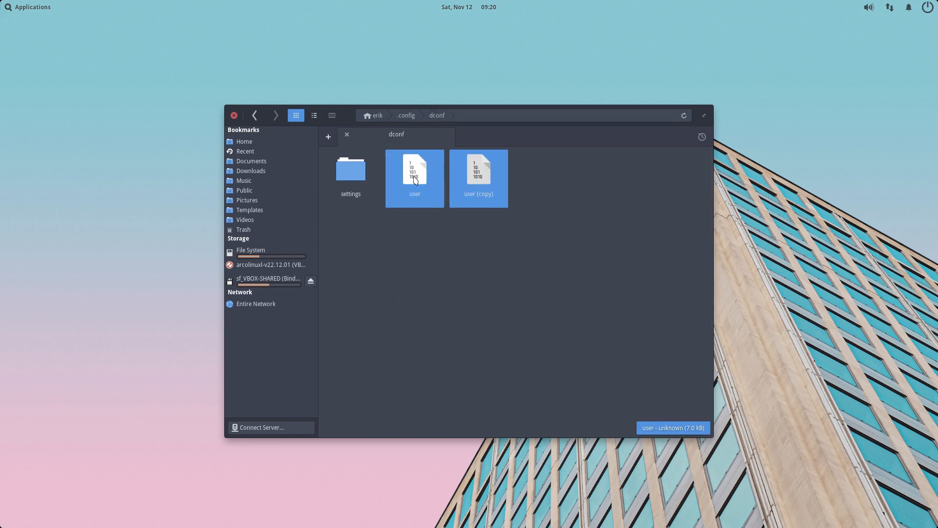
left_click(517, 236)
left_click(478, 173)
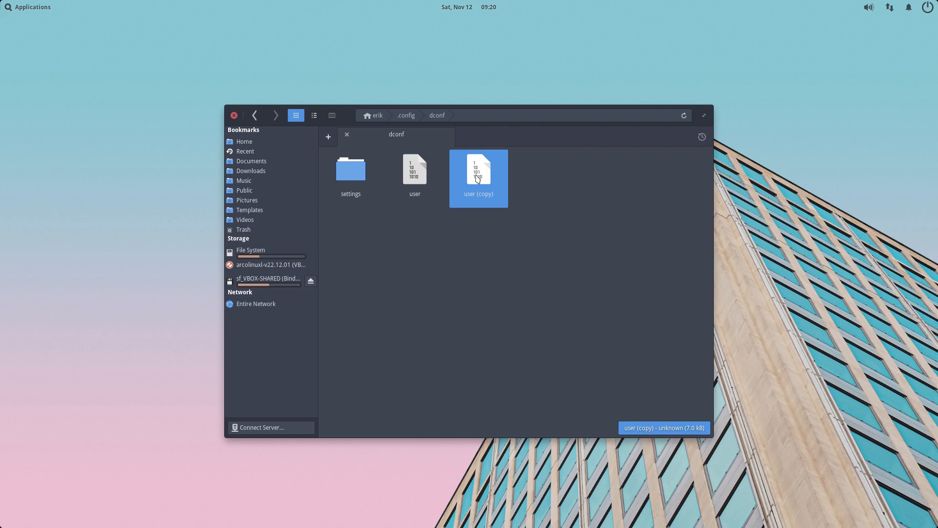
left_click(406, 171)
left_click(487, 170)
left_click(234, 116)
Open System Settings from the desktop, look over the available categories and close it
right_click(253, 156)
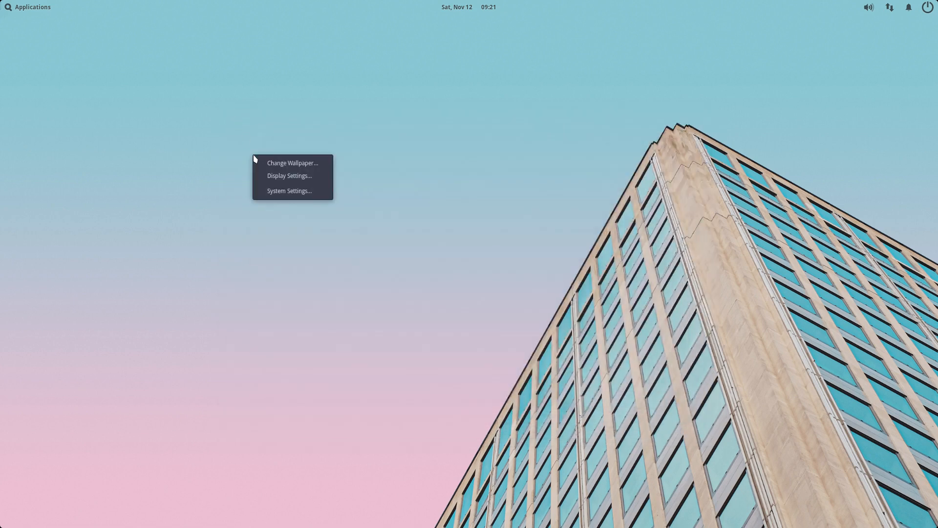
left_click(307, 194)
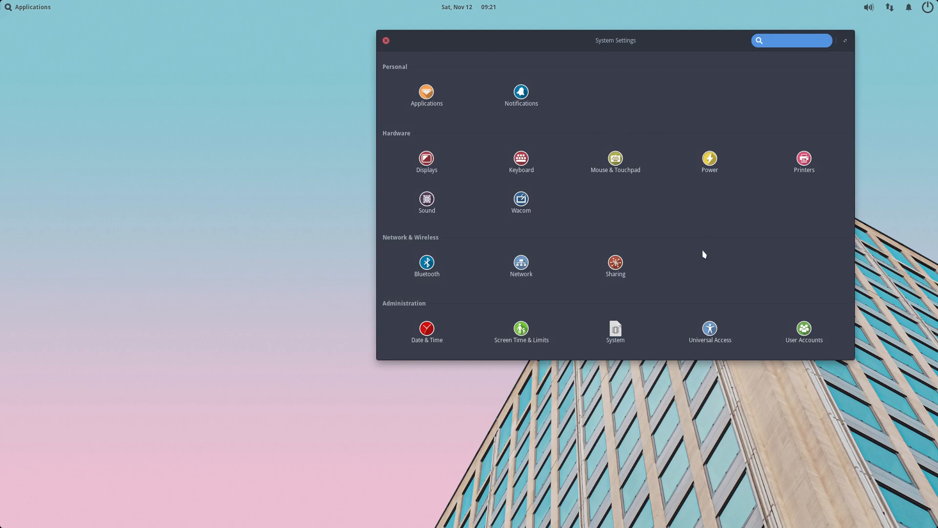
left_click(386, 41)
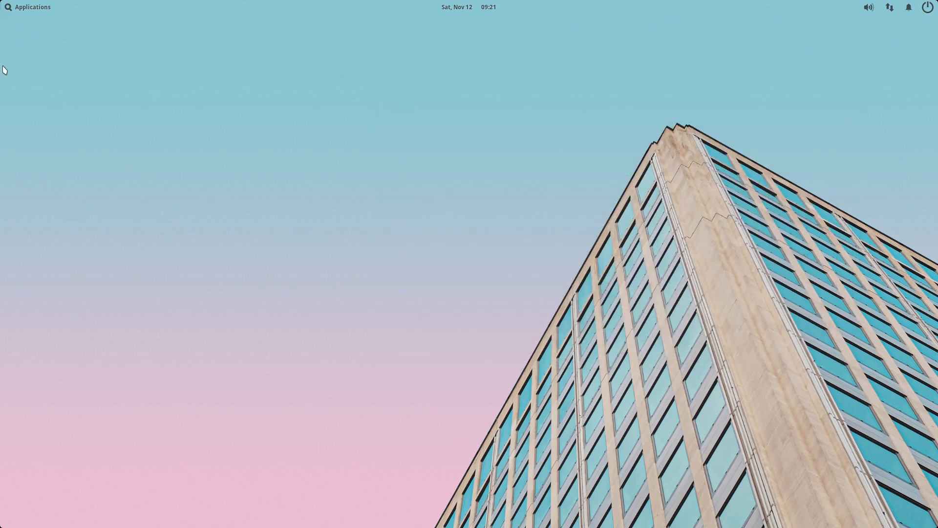
Search the installed applications for "gnome" and close the launcher
left_click(26, 7)
type("gnomes")
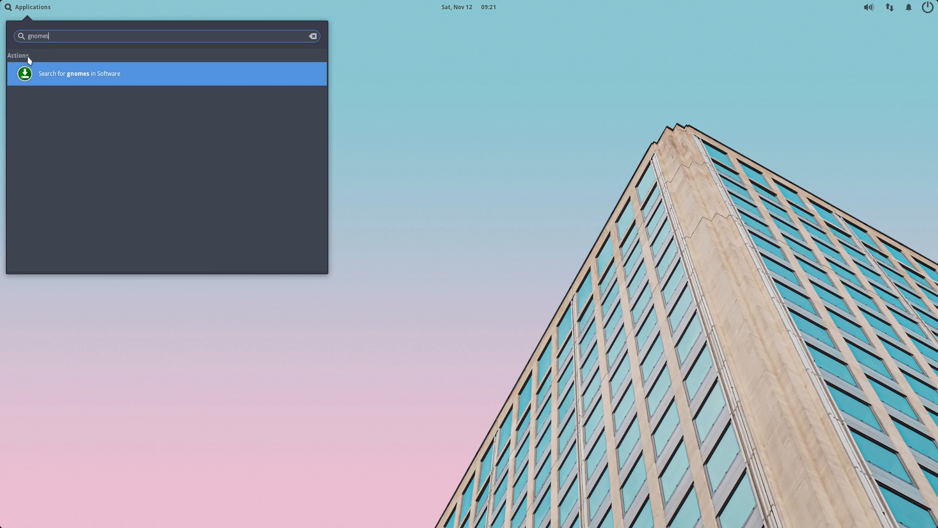
key("BackSpace")
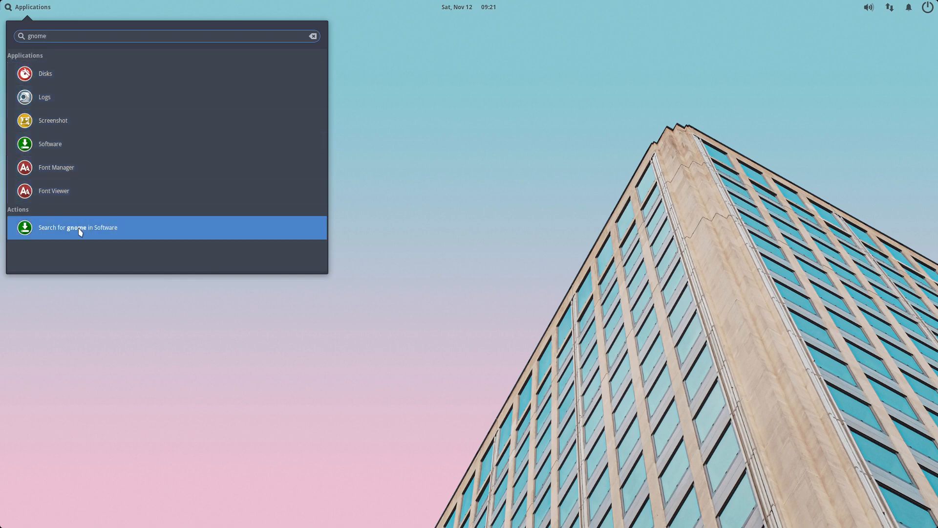
left_click(133, 315)
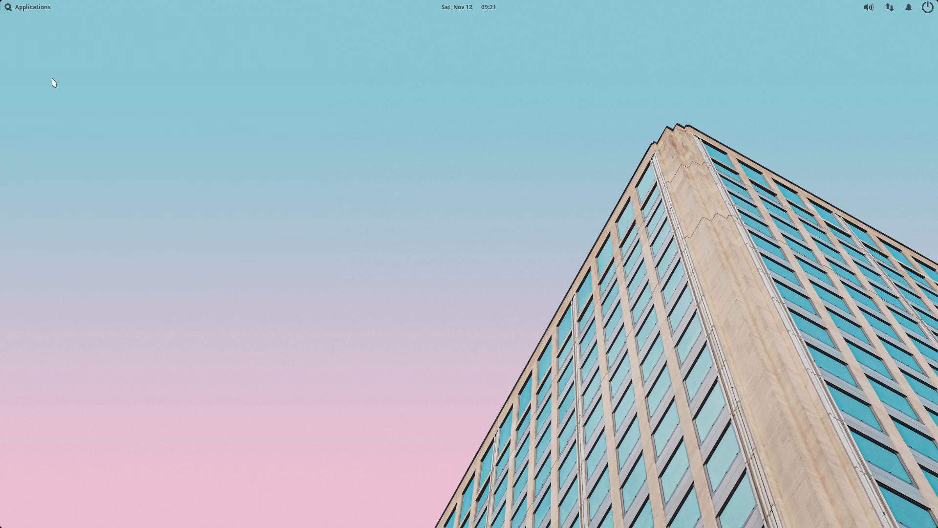
Launch the Alacritty terminal and list the available commands beginning with "gnome-"
left_click(19, 7)
type("ala")
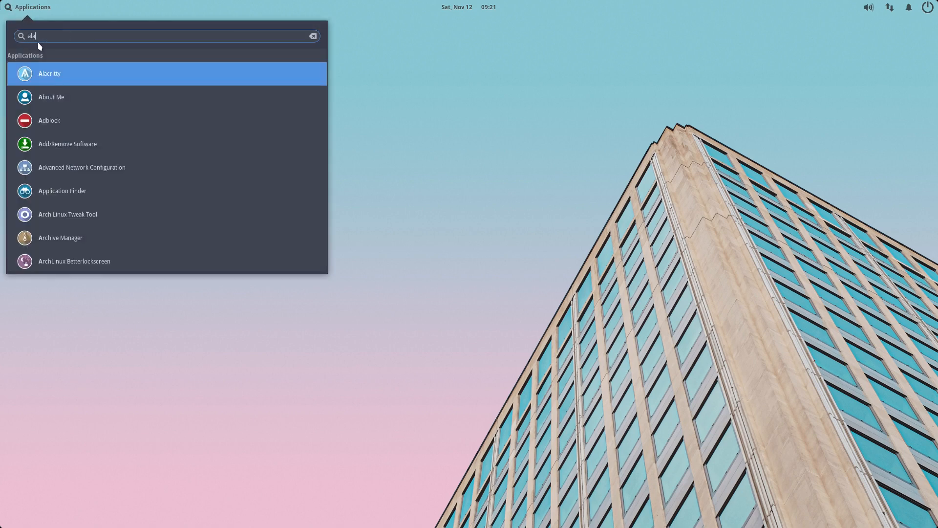
key("Return")
type("gnome")
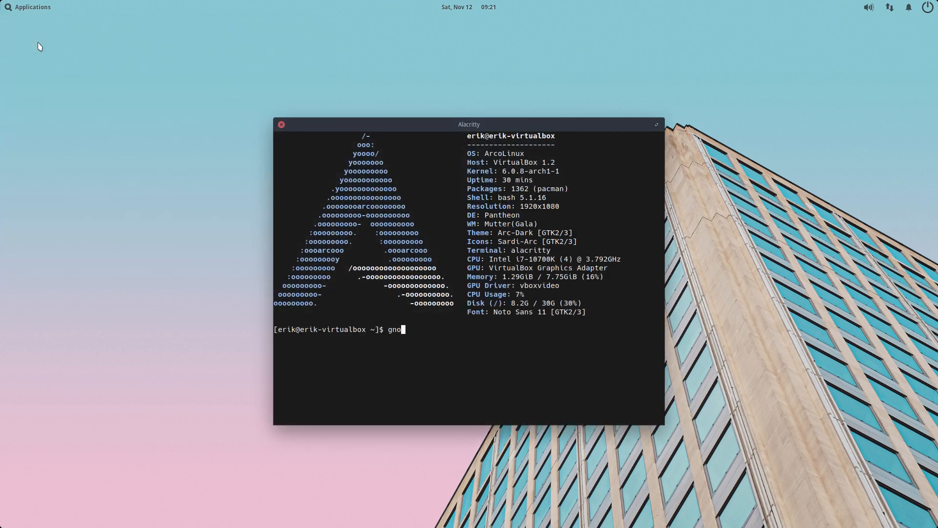
key("Tab")
key("Tab")
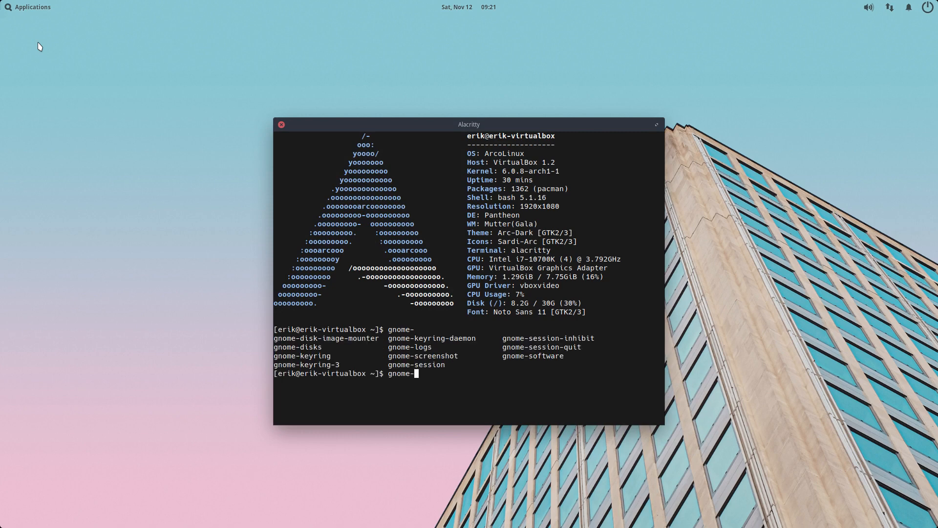
Start a pacman install of gnome-settings-daemon with sudo, enter the account password, and decline the installation
key("BackSpace")
key("BackSpace")
key("BackSpace")
key("BackSpace")
key("BackSpace")
key("BackSpace")
type("sudo pacman -S gnome-se")
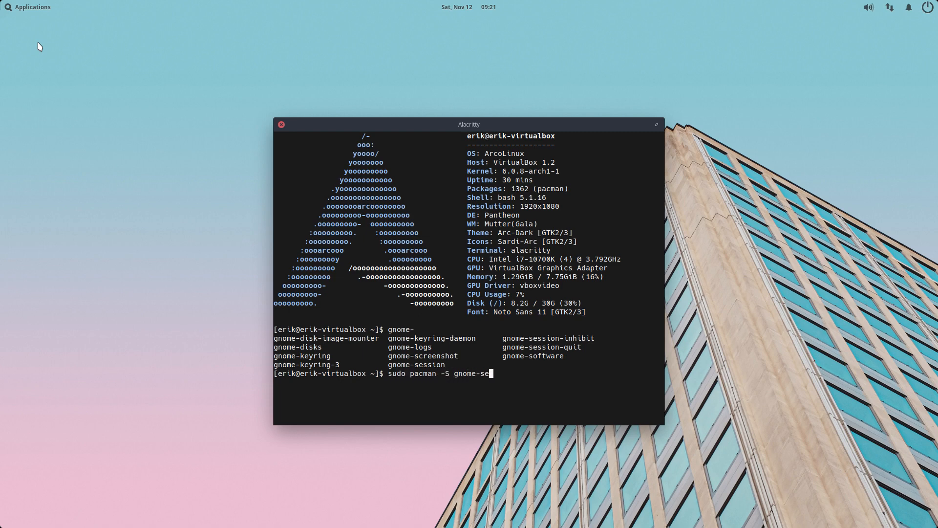
key("Tab")
key("Tab")
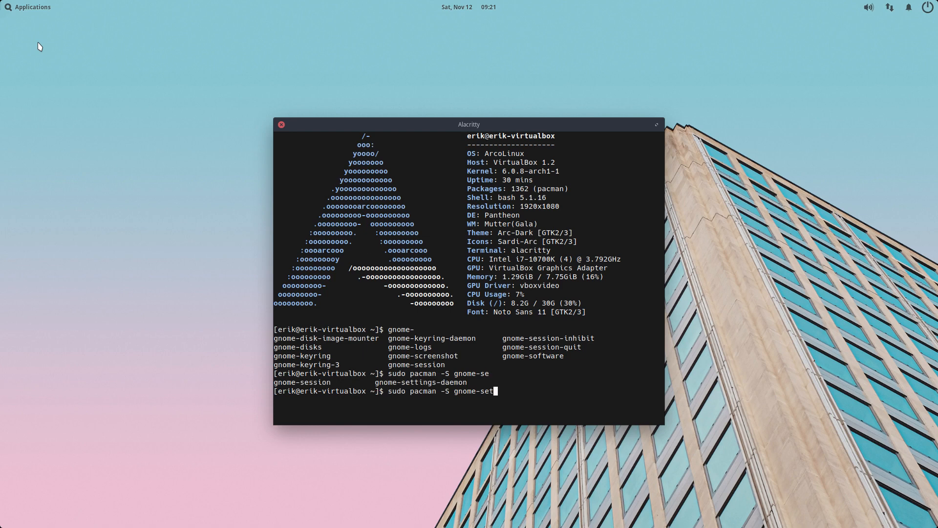
type("t")
key("Tab")
key("Return")
type("***")
key("Return")
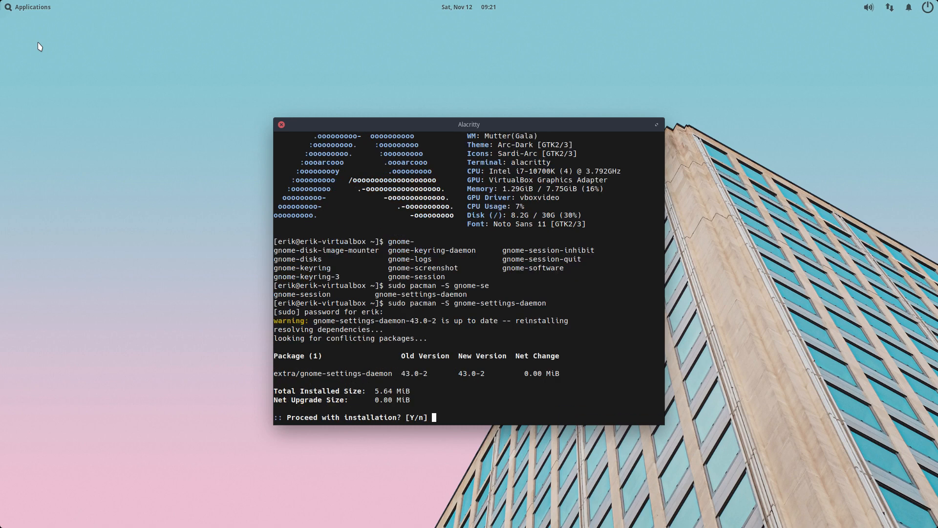
type("n")
key("Return")
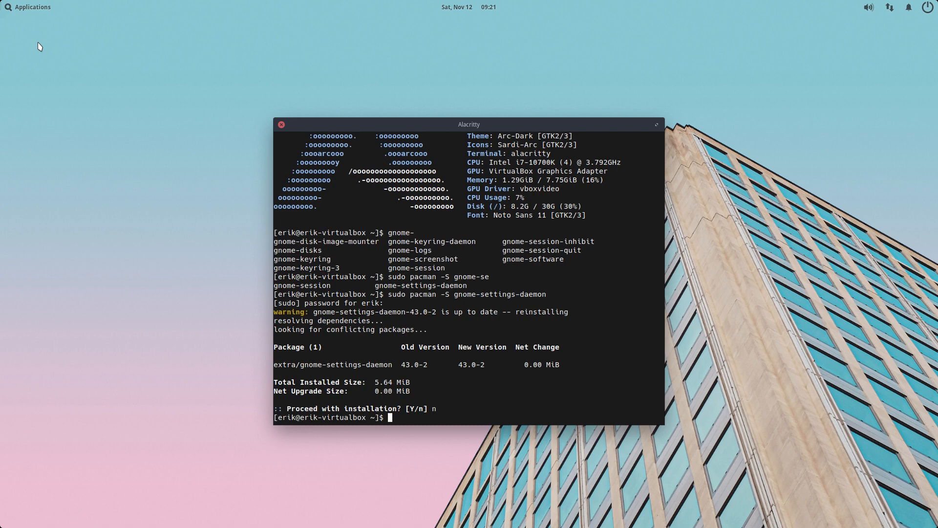
Shorten the recalled pacman install command to "gnome-" and list all matching package names
key("Up")
key("BackSpace")
key("BackSpace")
key("BackSpace")
key("BackSpace")
key("BackSpace")
key("BackSpace")
key("BackSpace")
key("BackSpace")
key("BackSpace")
key("BackSpace")
key("BackSpace")
key("BackSpace")
key("BackSpace")
key("BackSpace")
key("BackSpace")
key("BackSpace")
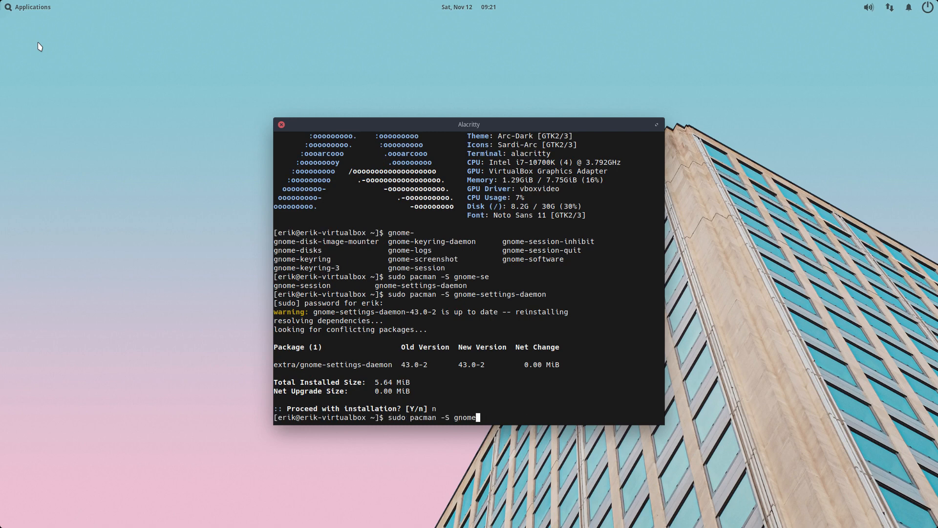
type("-")
key("Tab")
key("Tab")
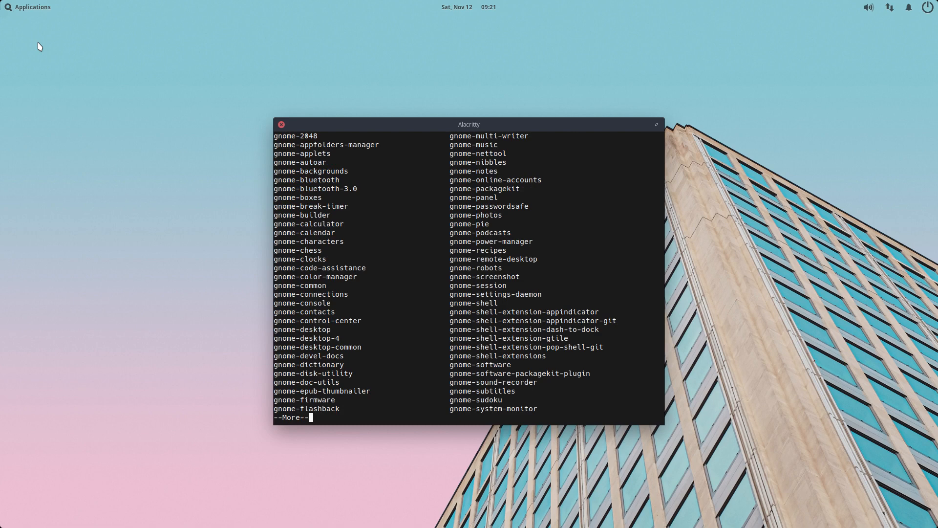
key("space")
Install the gnome-control-center package with pacman and launch it from the terminal
type("con")
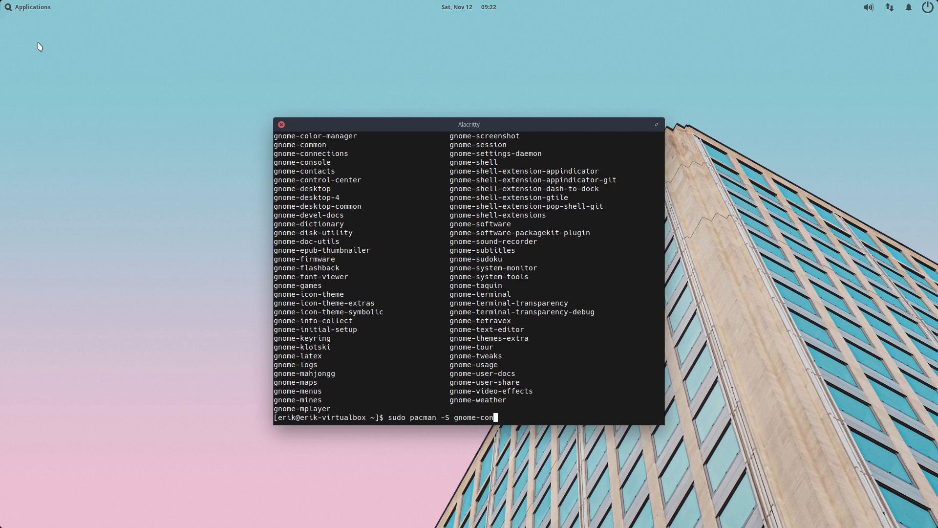
type("r")
key("Tab")
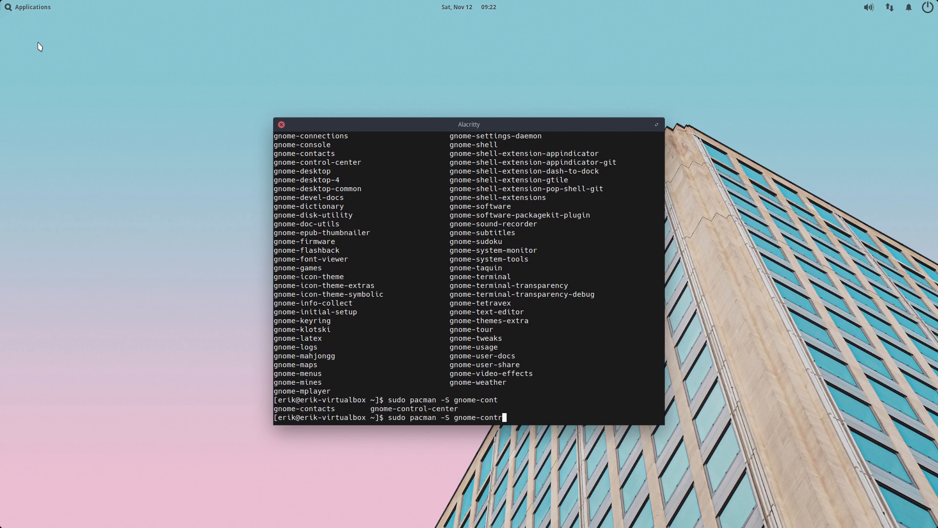
type("r")
key("Tab")
key("Return")
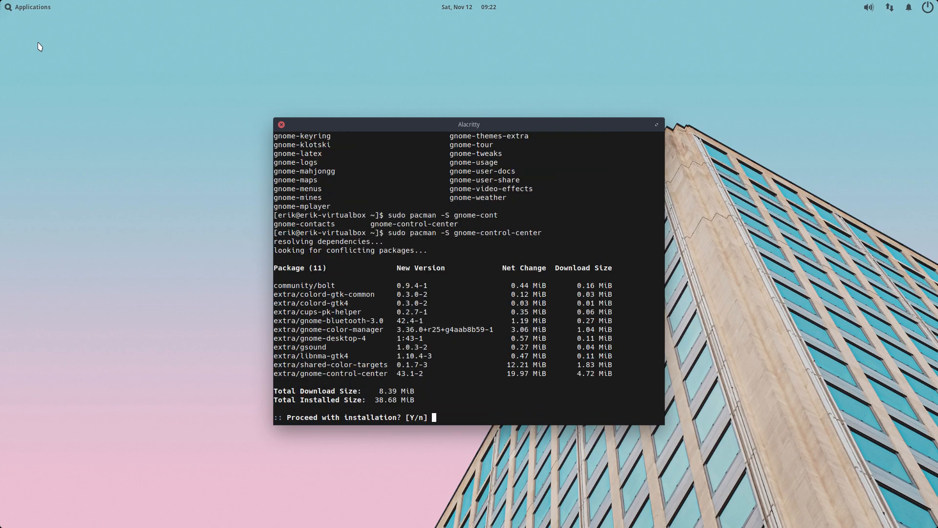
key("Return")
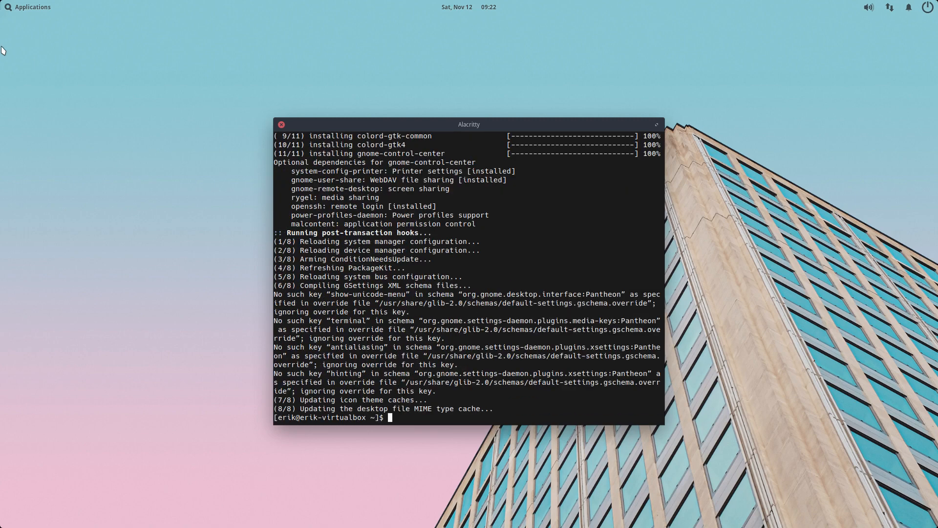
type("gnome-control-center")
key("Return")
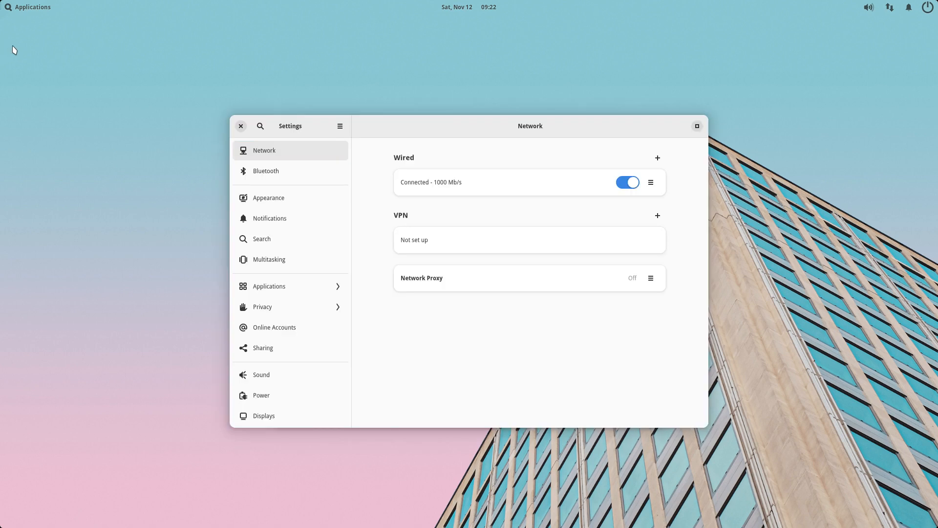
Open the Appearance settings, try the Dark style, and switch back to Default
left_click(288, 204)
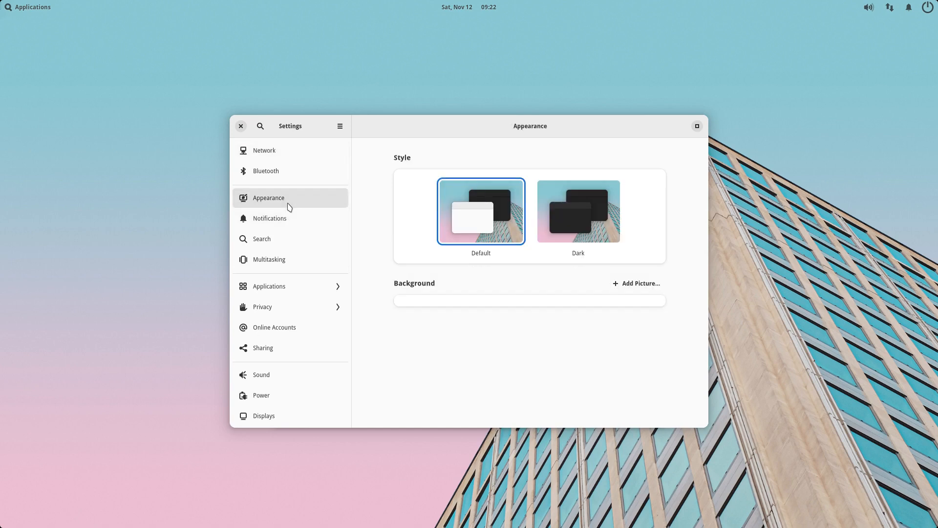
left_click(558, 212)
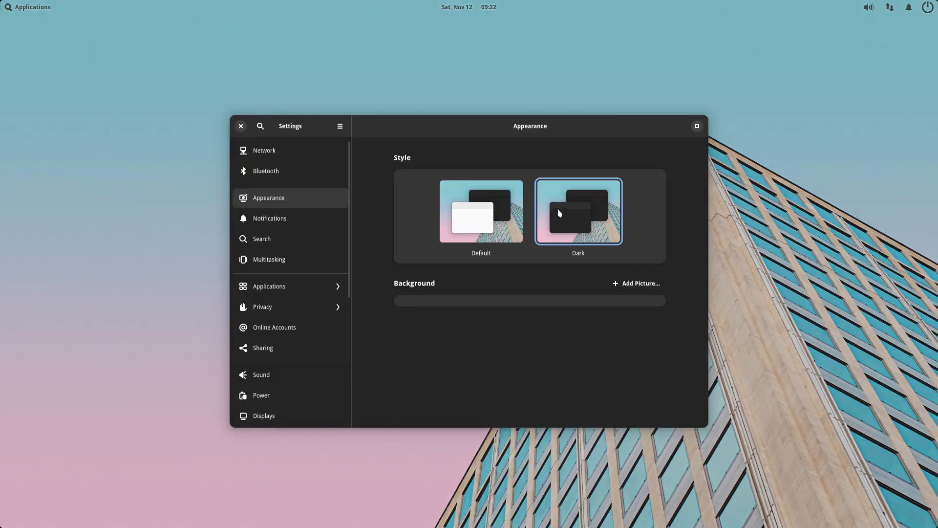
left_click(497, 210)
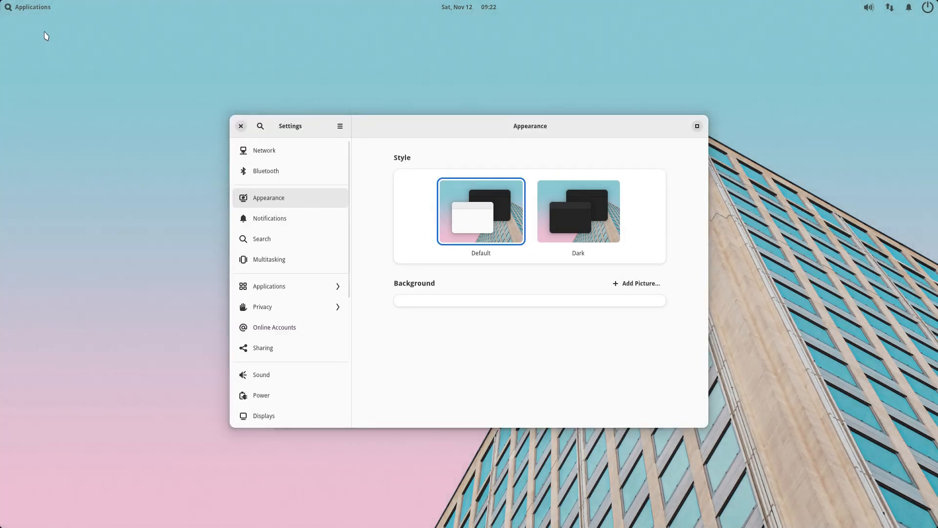
Launch Files, arrange it beside the Settings window, and test the Dark style again before restoring Default
left_click(37, 7)
type("file")
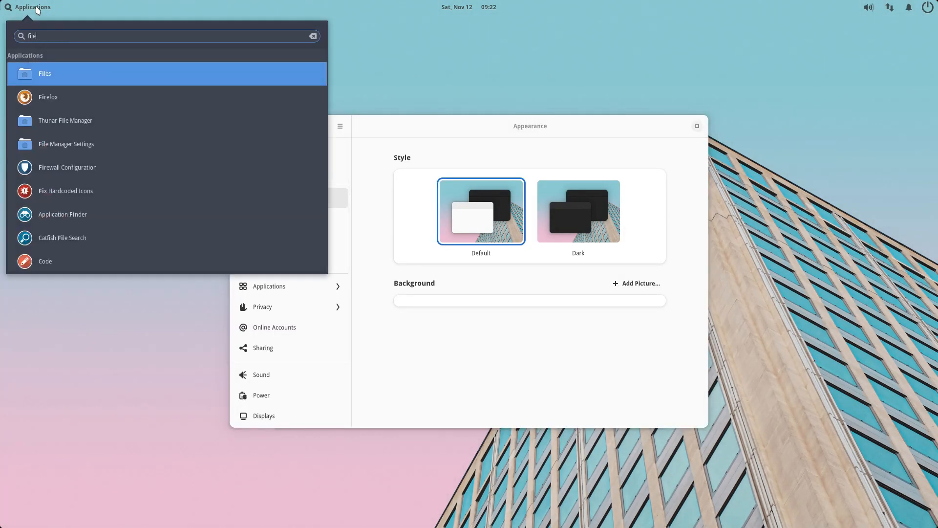
key("Return")
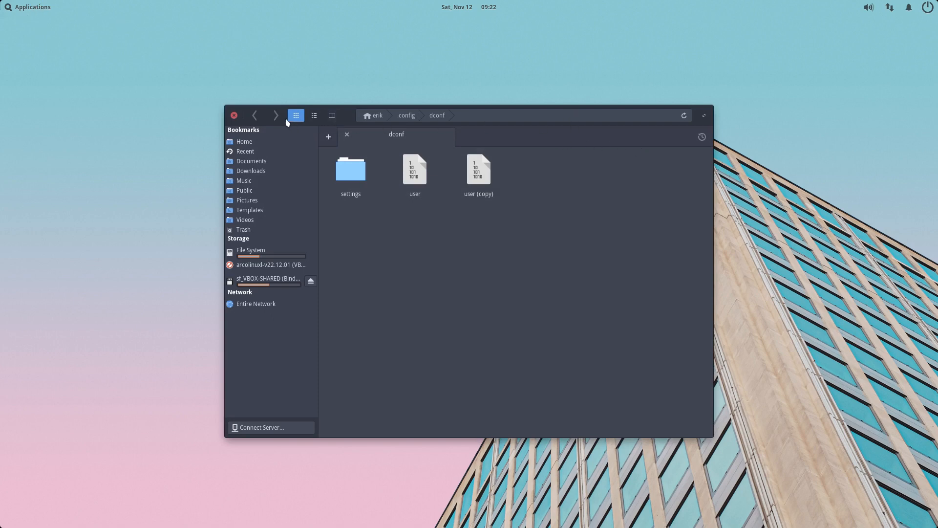
left_click_drag(279, 120, 522, 77)
left_click_drag(384, 120, 183, 167)
left_click(381, 276)
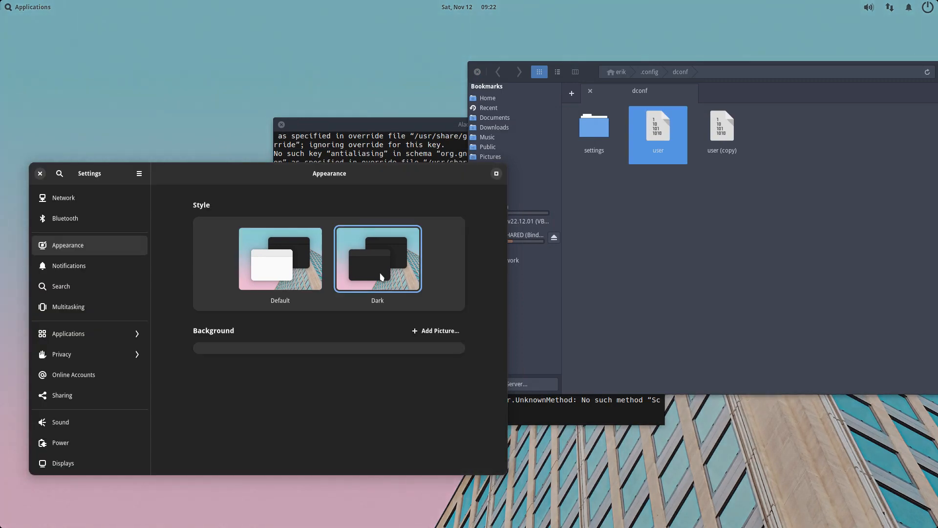
left_click(307, 271)
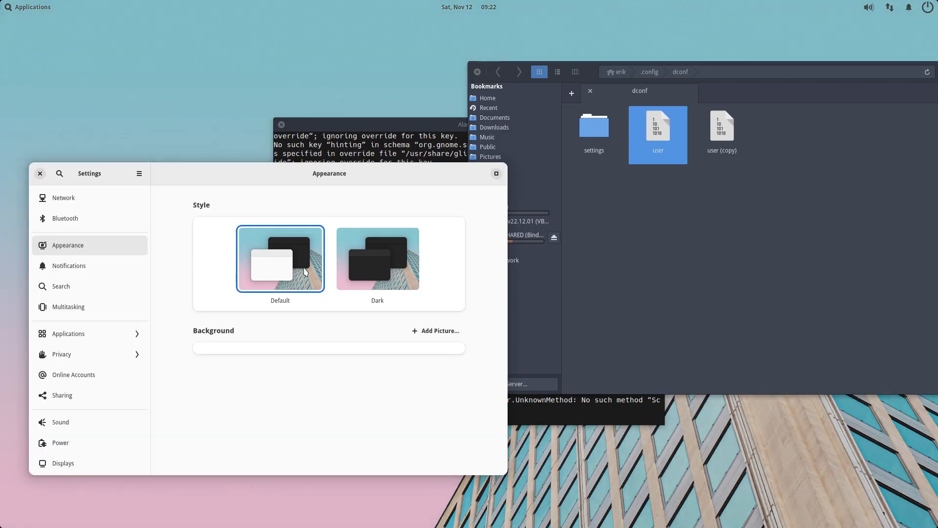
Go through the Network, Bluetooth, Appearance, Notifications, Search and Multitasking pages of Settings
left_click(74, 204)
left_click(77, 222)
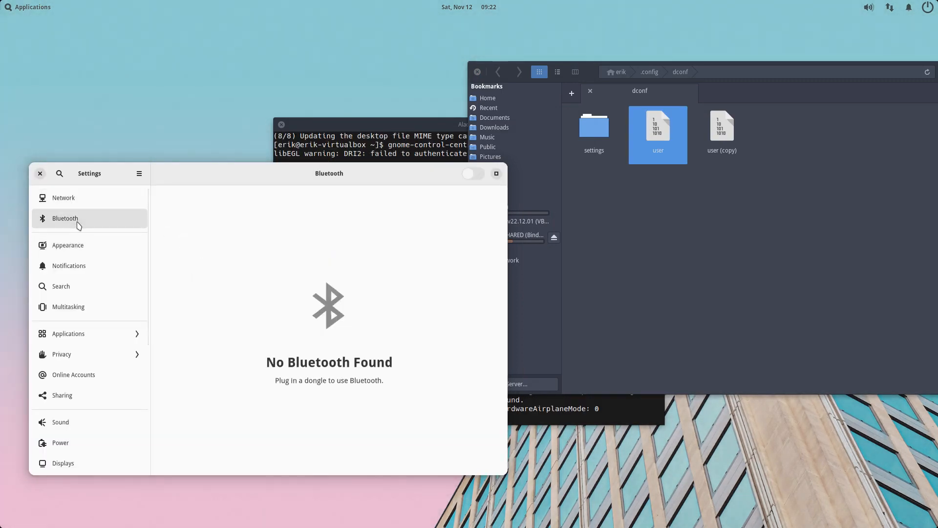
left_click(83, 245)
left_click(93, 270)
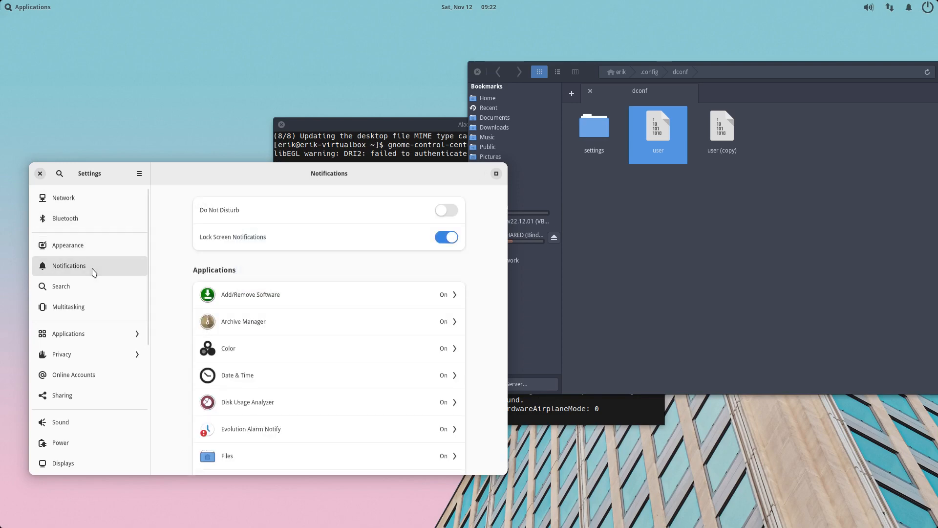
left_click(92, 288)
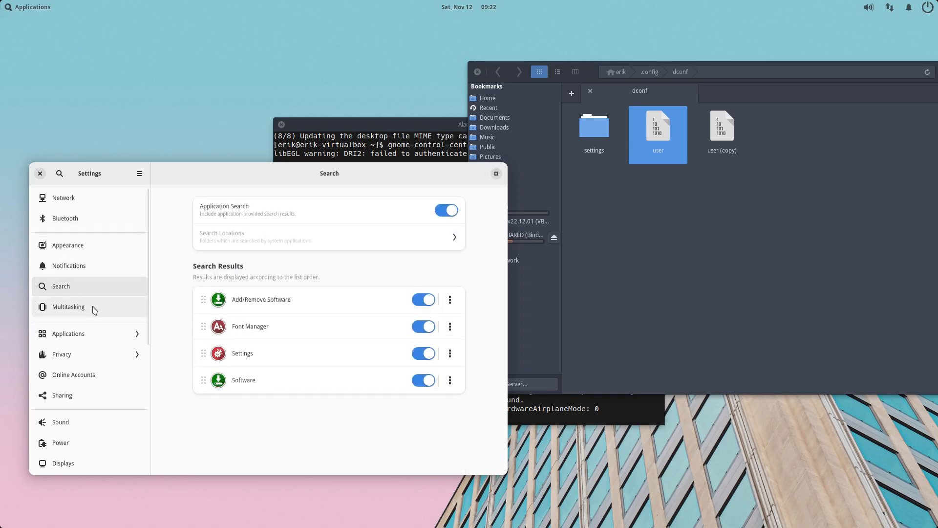
left_click(94, 310)
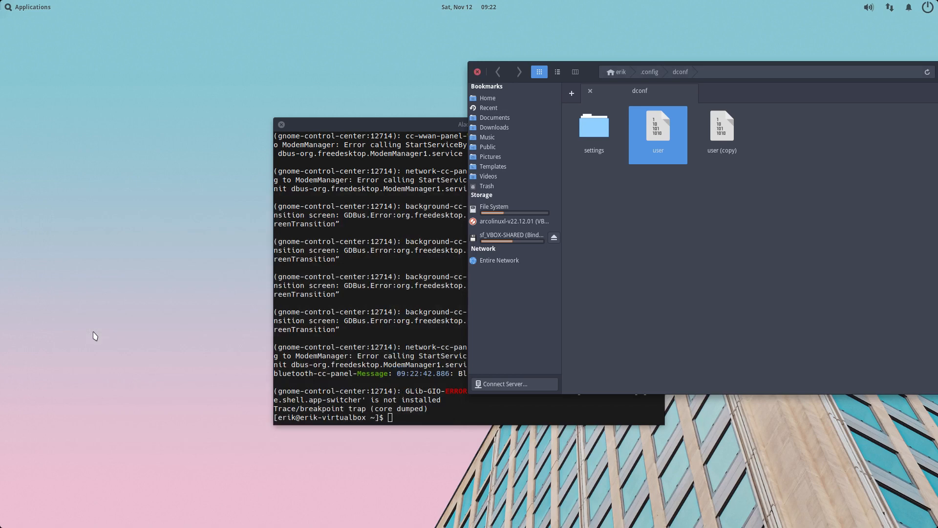
Uninstall gnome-control-center and its unneeded dependencies from the terminal with sudo pacman -Rs, accepting the removal
left_click(553, 402)
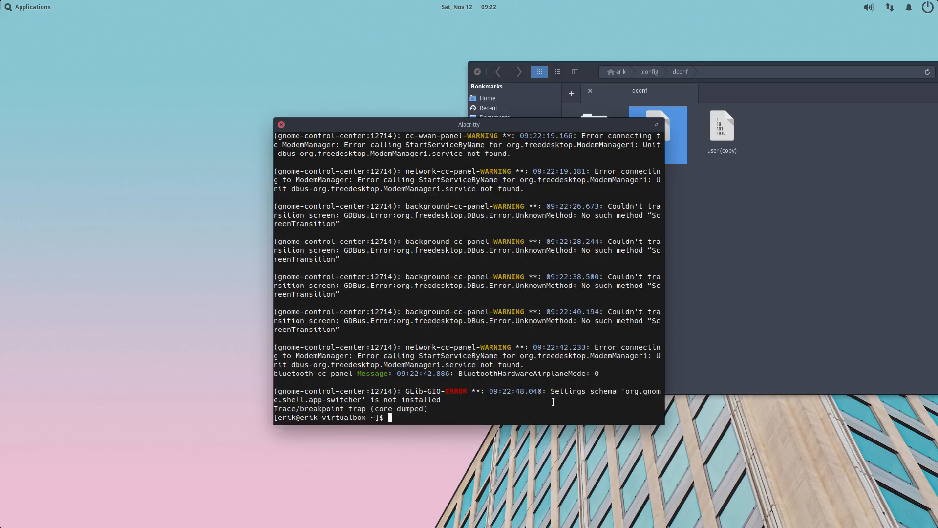
key("Up")
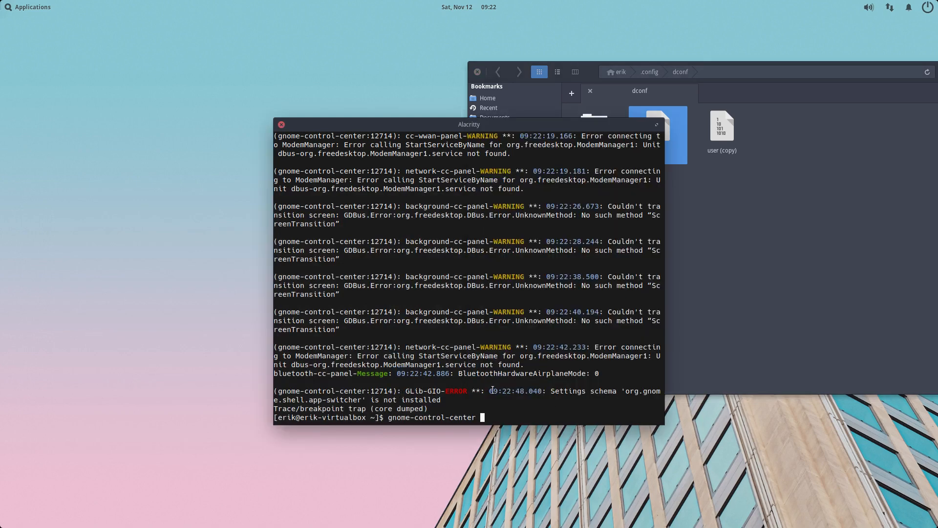
key("BackSpace")
key("ctrl+Left")
key("ctrl+Left")
key("ctrl+Left")
type("sudo pacm")
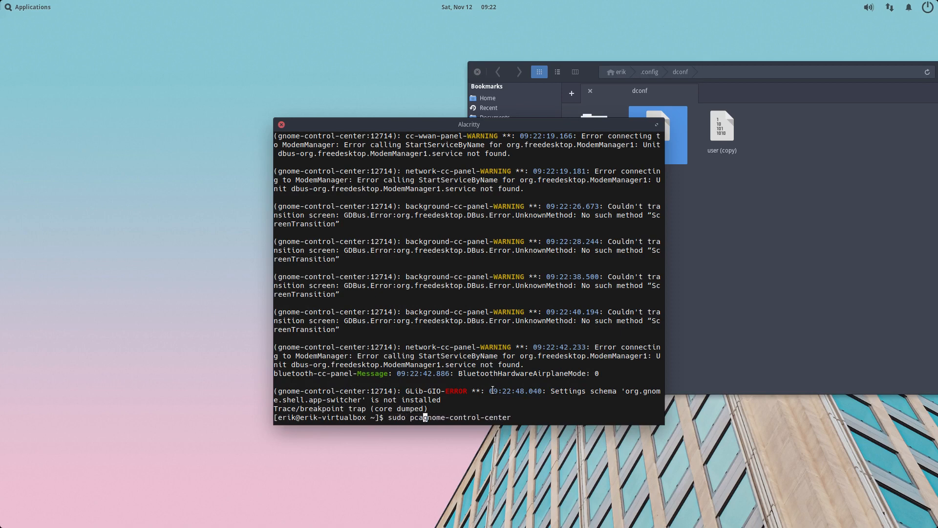
type("an -Rs")
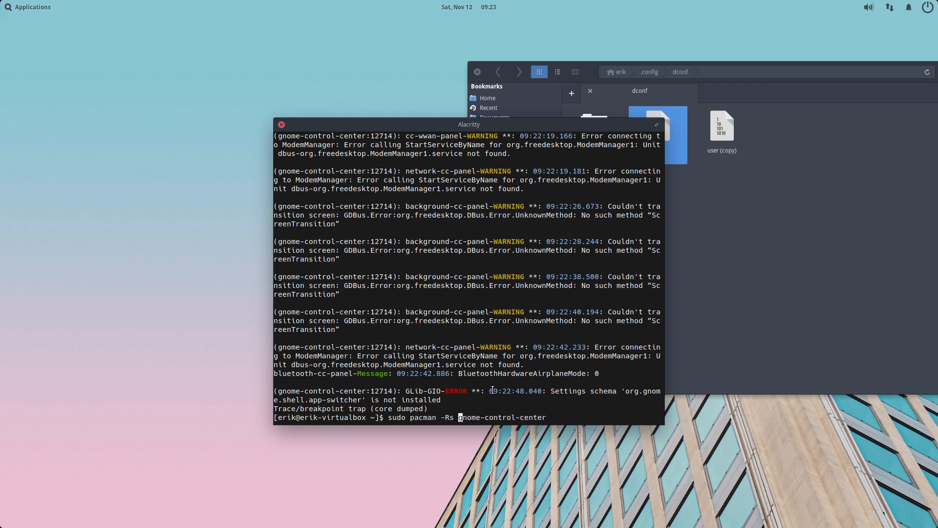
key("Return")
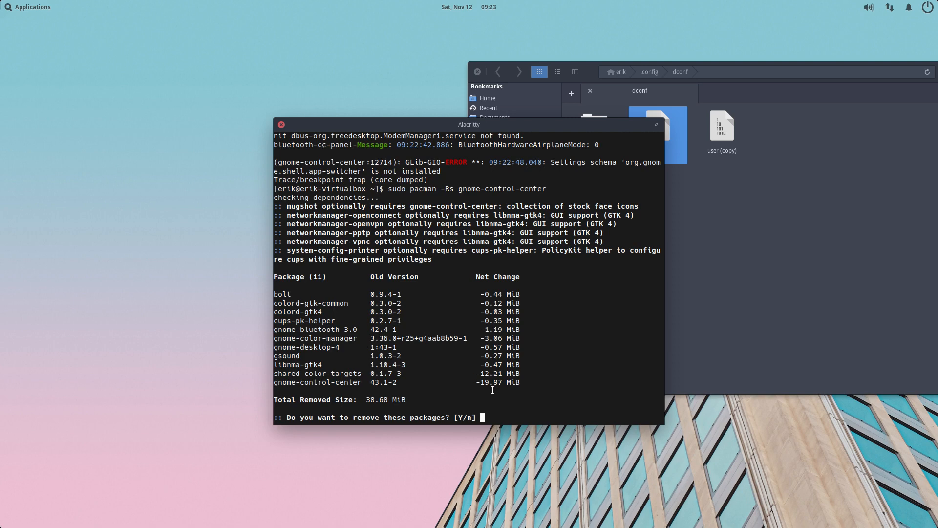
key("Return")
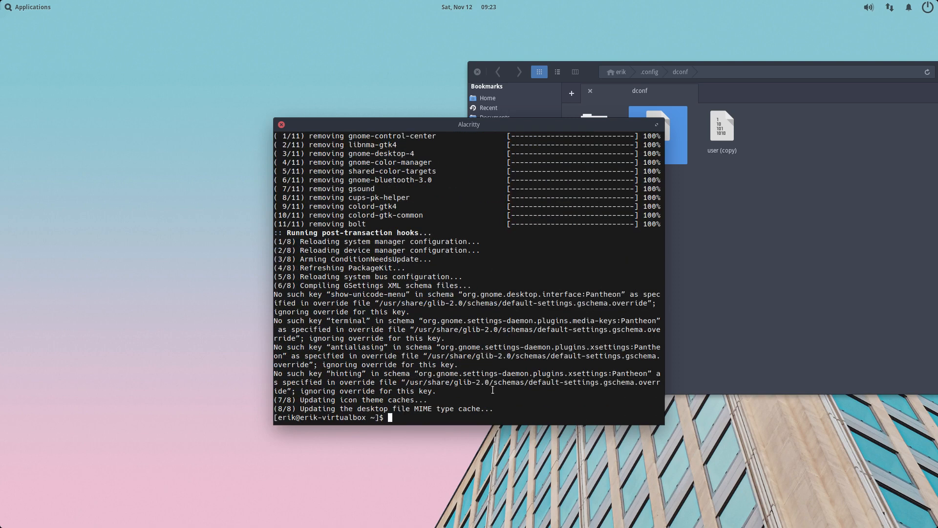
Close the Alacritty terminal and the Files window to leave an empty desktop
left_click(282, 125)
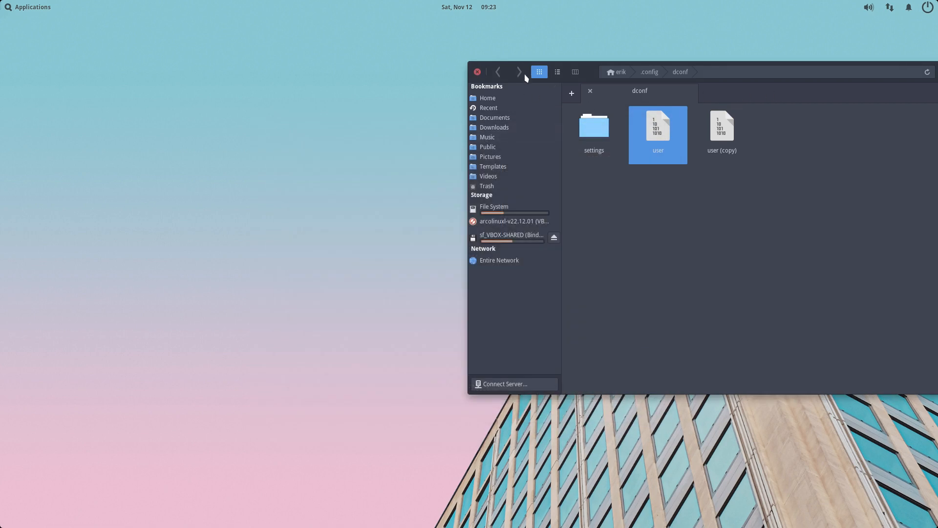
left_click_drag(527, 71, 257, 106)
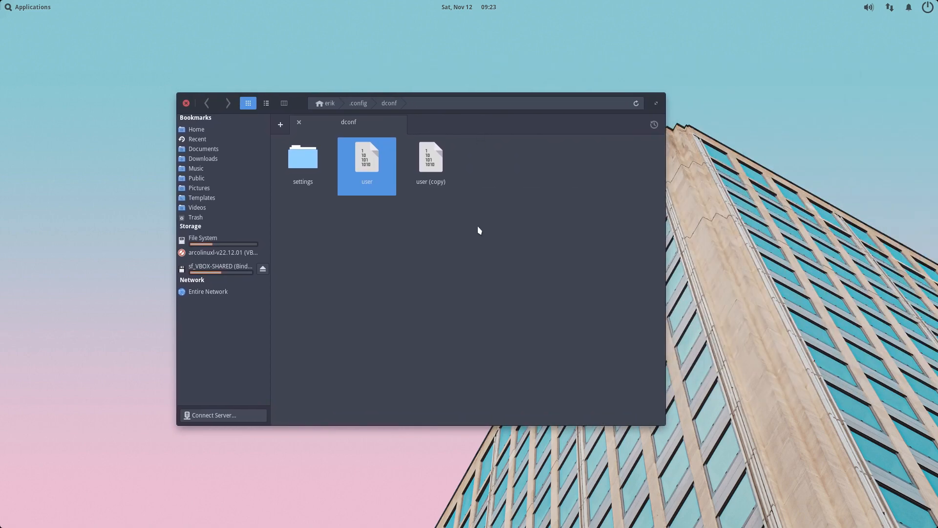
left_click(186, 102)
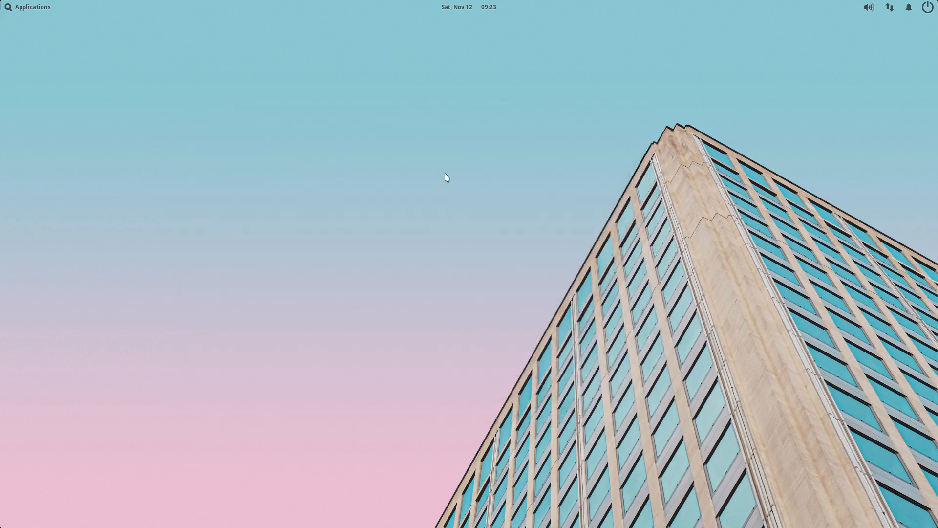
Check the power and notification indicators of the desktop, and dismiss the notification popover
left_click(927, 7)
left_click(909, 6)
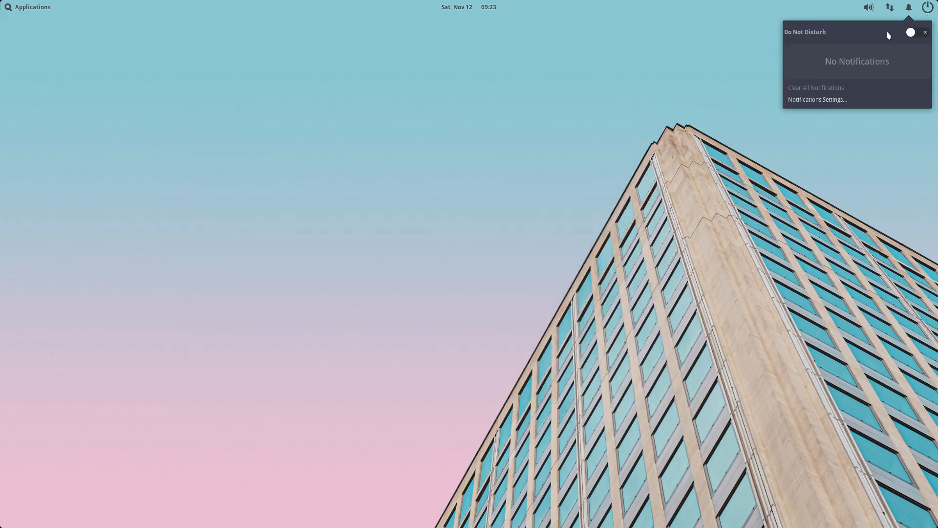
left_click(143, 54)
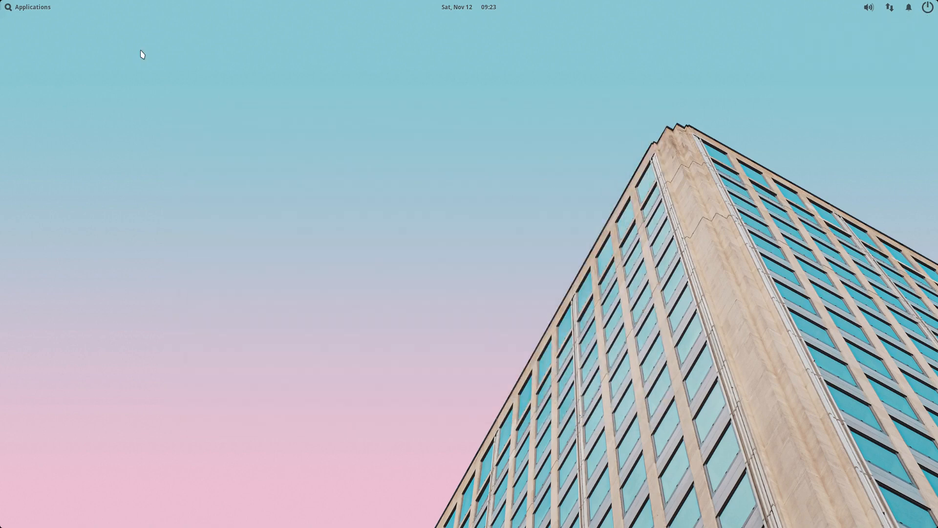
Open the applications launcher and browse the installed programs from the first page through the last
left_click(33, 7)
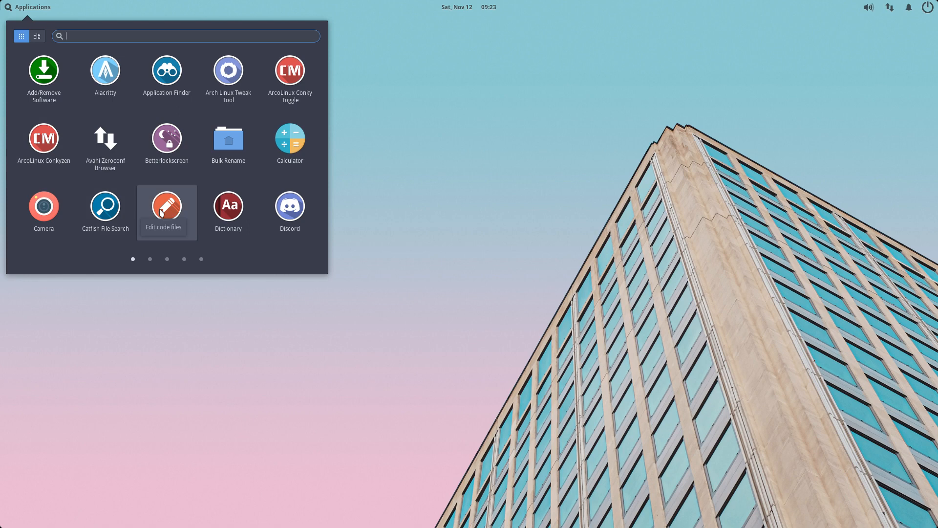
left_click(150, 259)
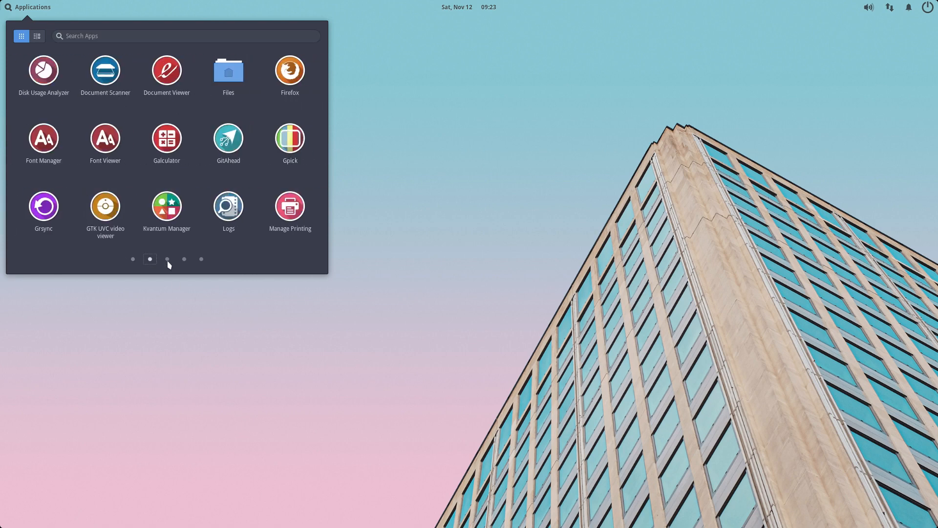
left_click(168, 260)
left_click(184, 260)
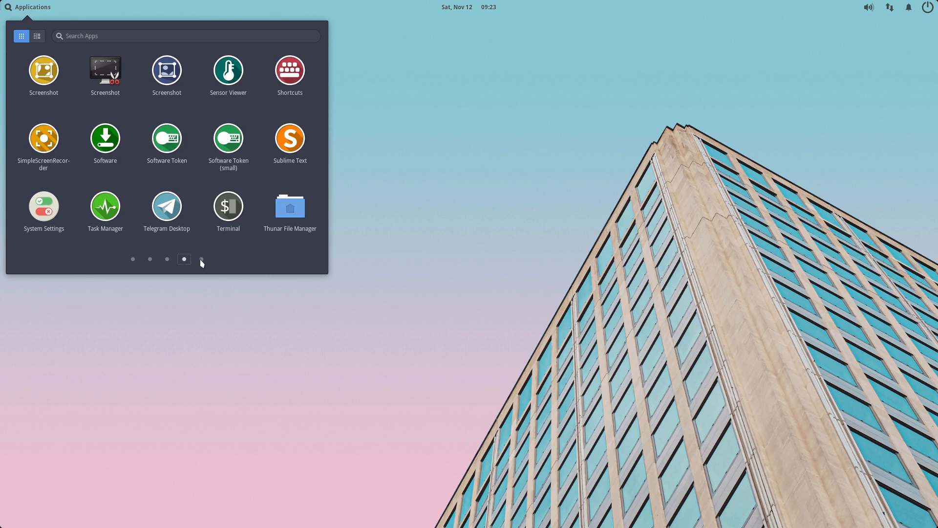
left_click(202, 259)
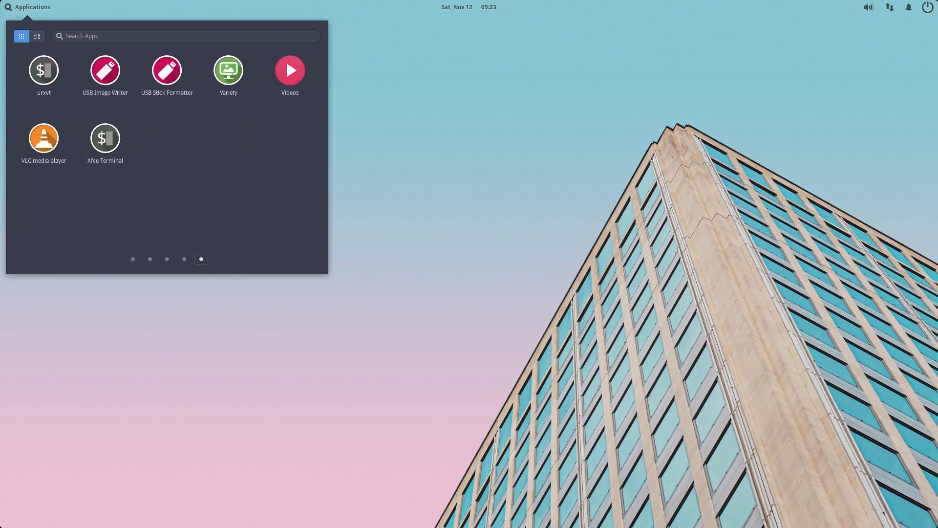